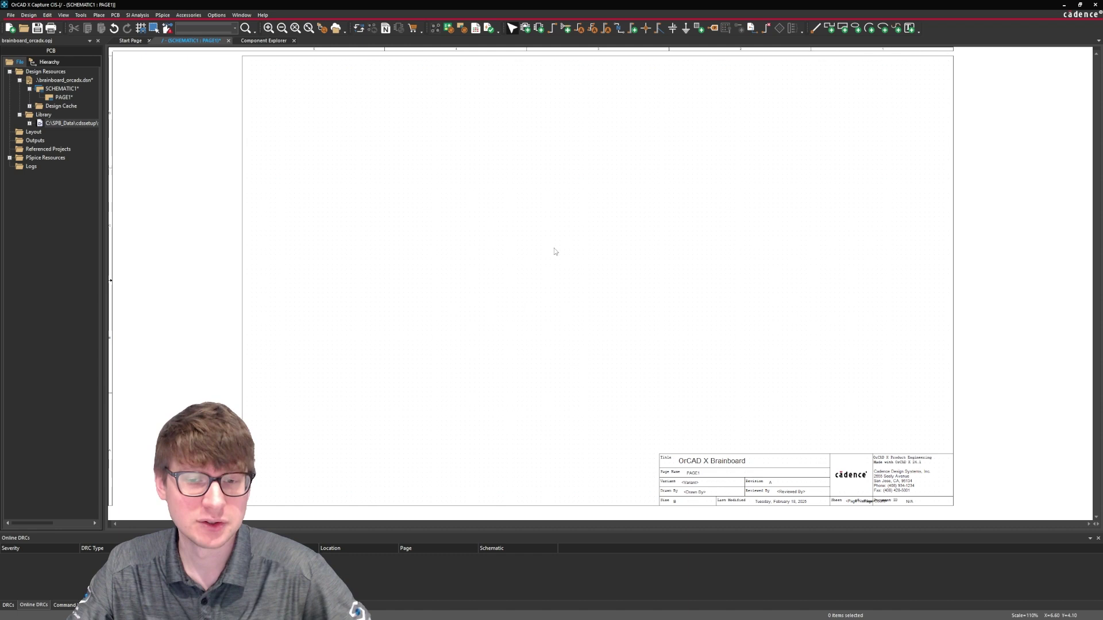
Switch to Firefox showing Microchip's USB3320 product page
key(alt+Tab)
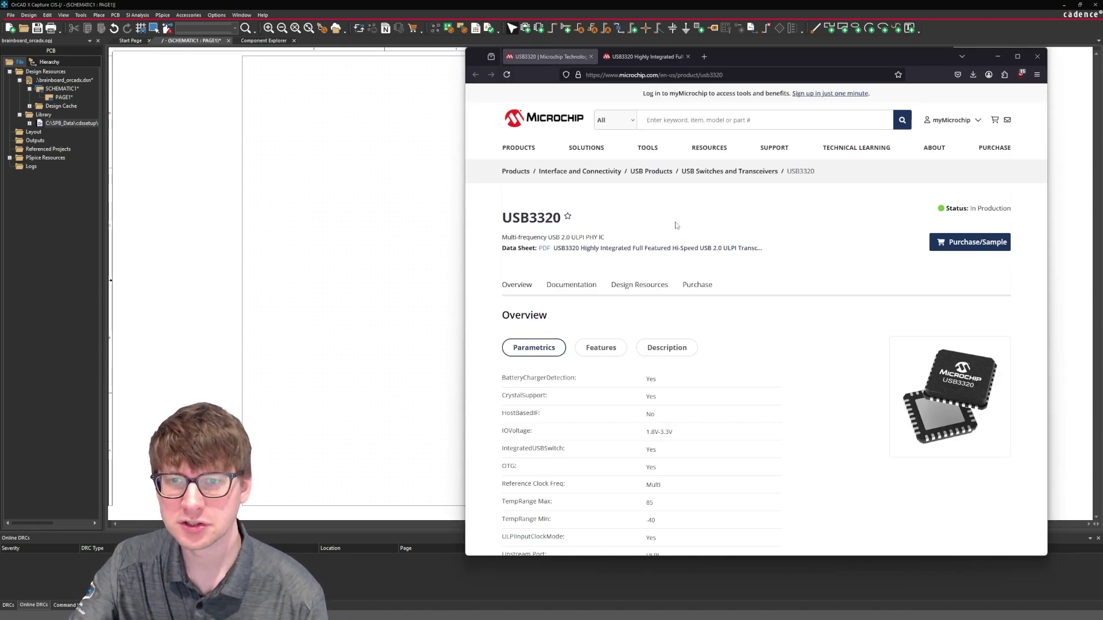
Scroll the product page, then switch to the USB3320 datasheet PDF tab
scroll(746, 253, down, 3)
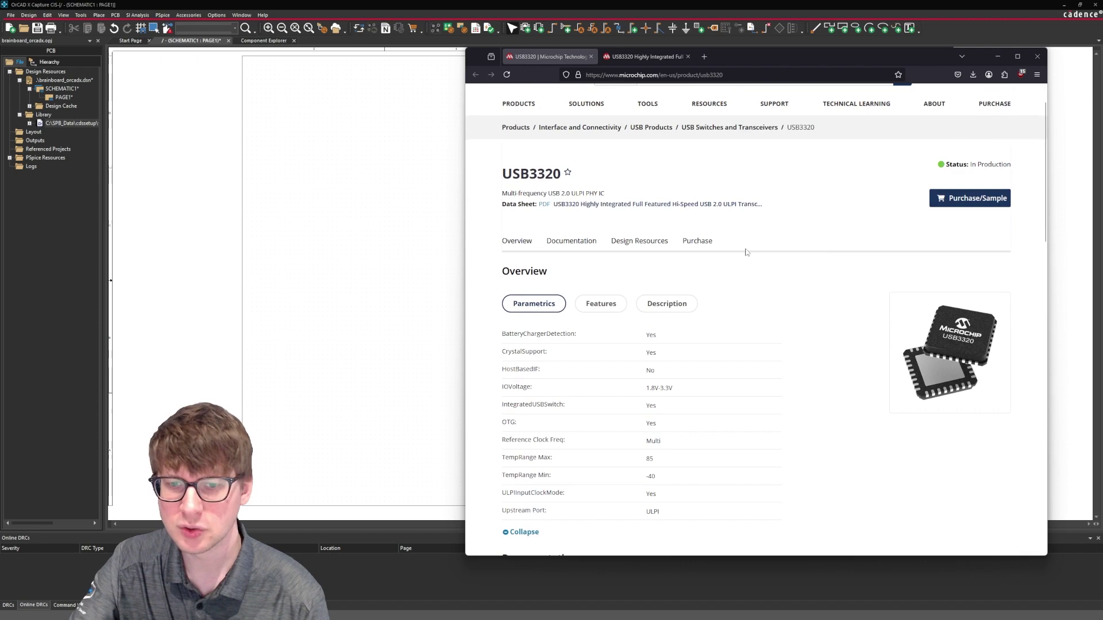
scroll(796, 307, down, 2)
scroll(794, 297, up, 5)
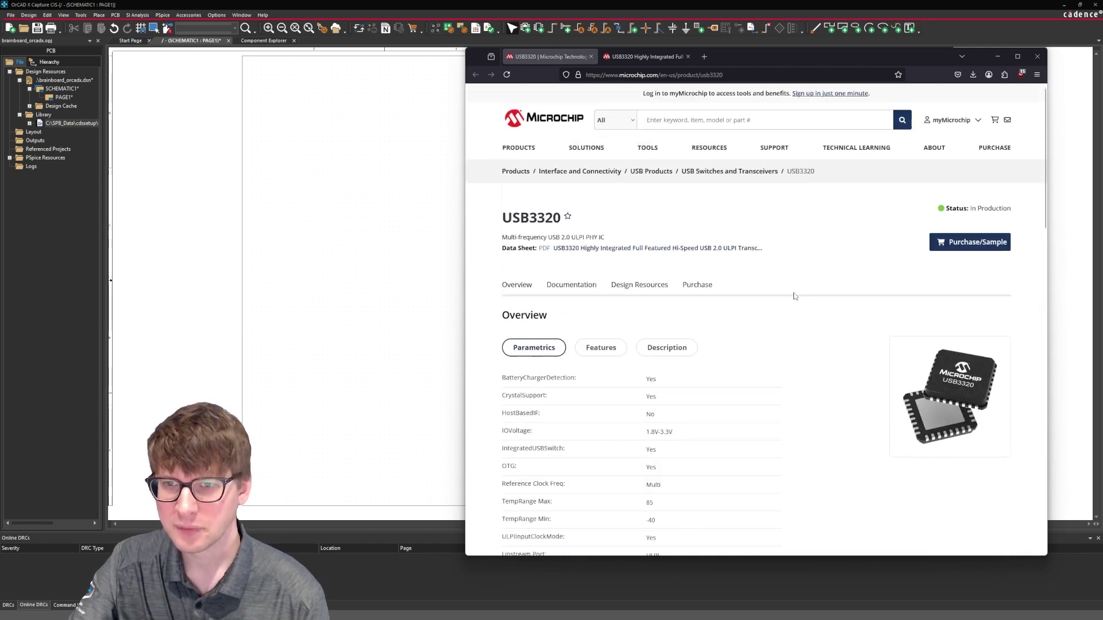
click(644, 56)
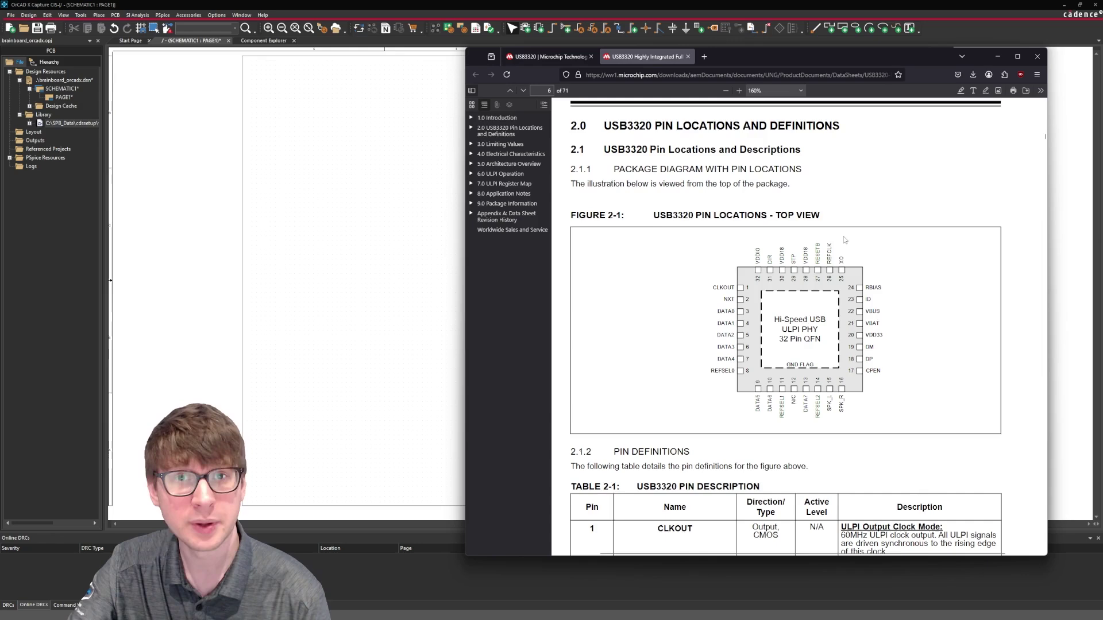
Read the Table 2-1 pin descriptions, such as CLKOUT as Output, then return to OrCAD Capture
scroll(844, 241, down, 3)
scroll(761, 239, down, 1)
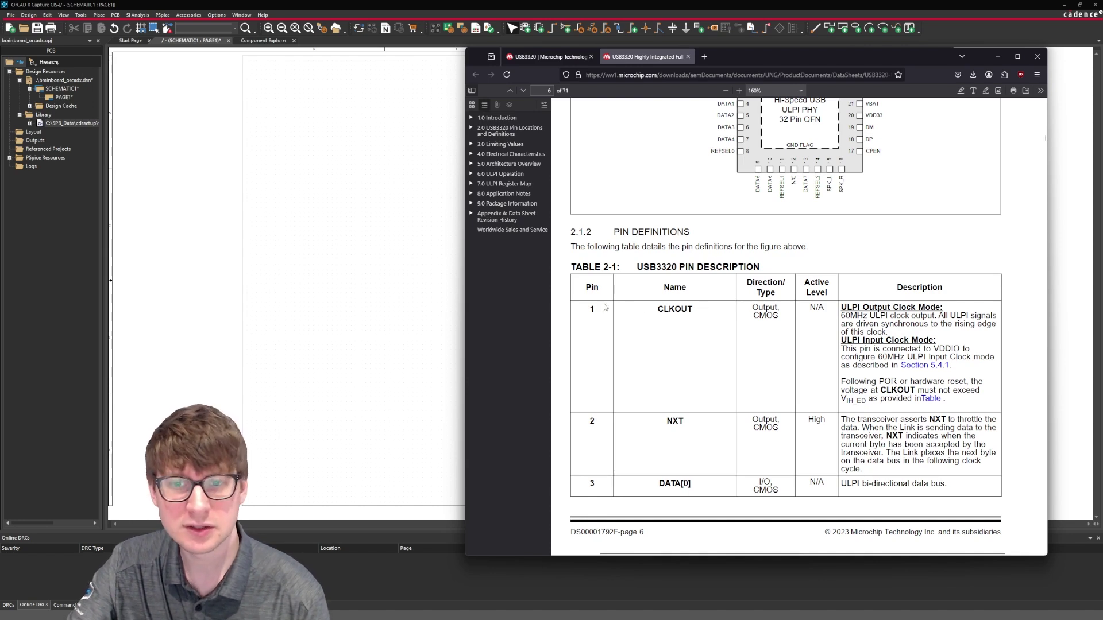
double_click(766, 308)
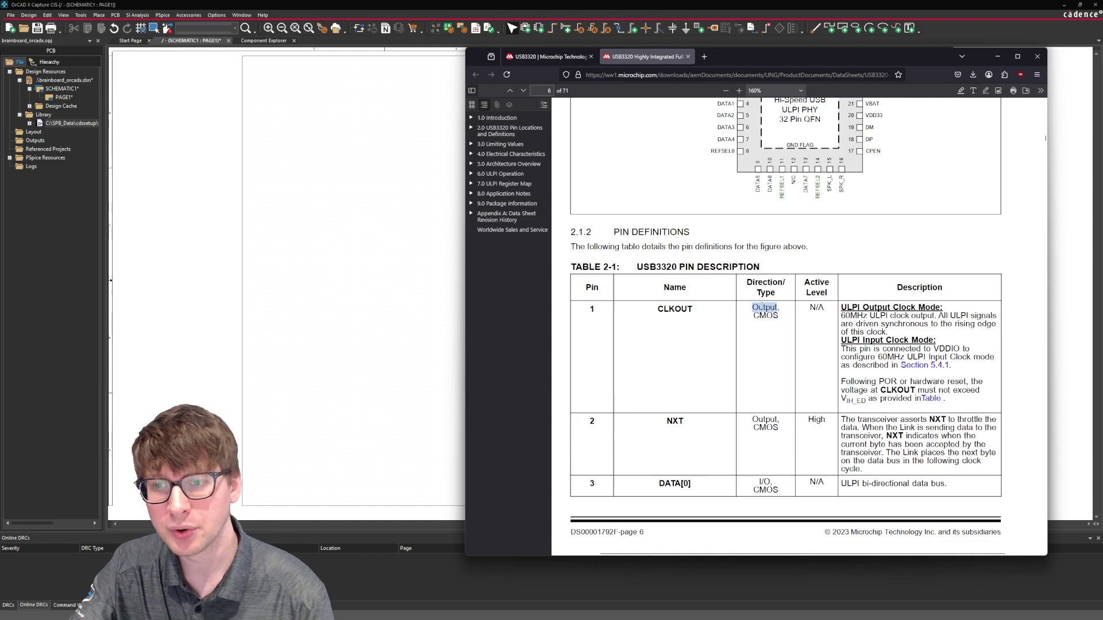
scroll(768, 370, down, 2)
scroll(768, 375, down, 4)
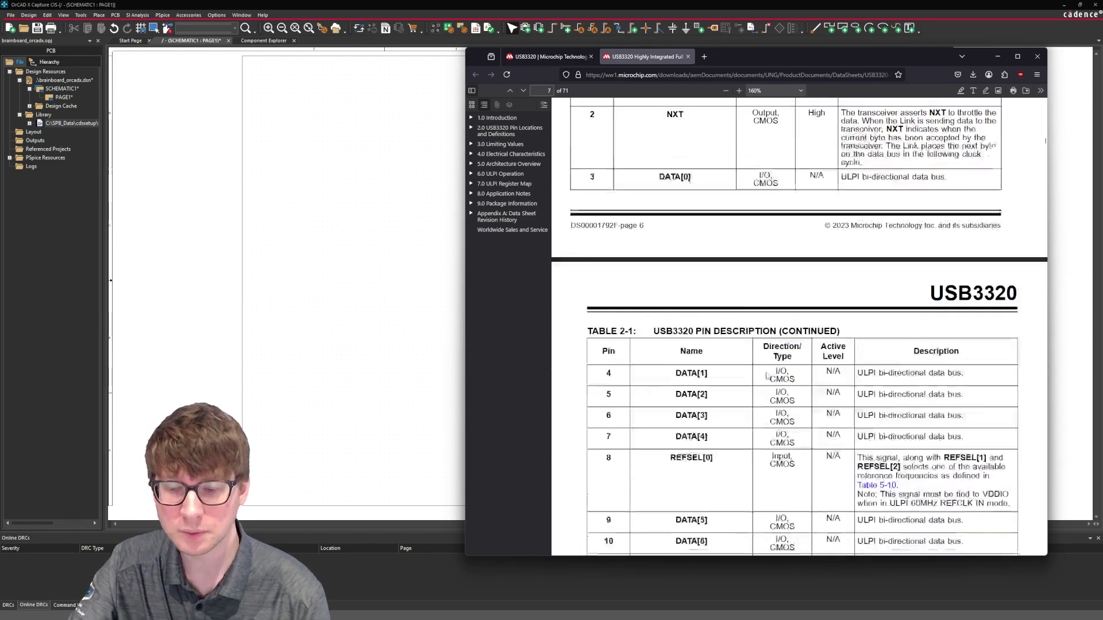
scroll(767, 375, down, 10)
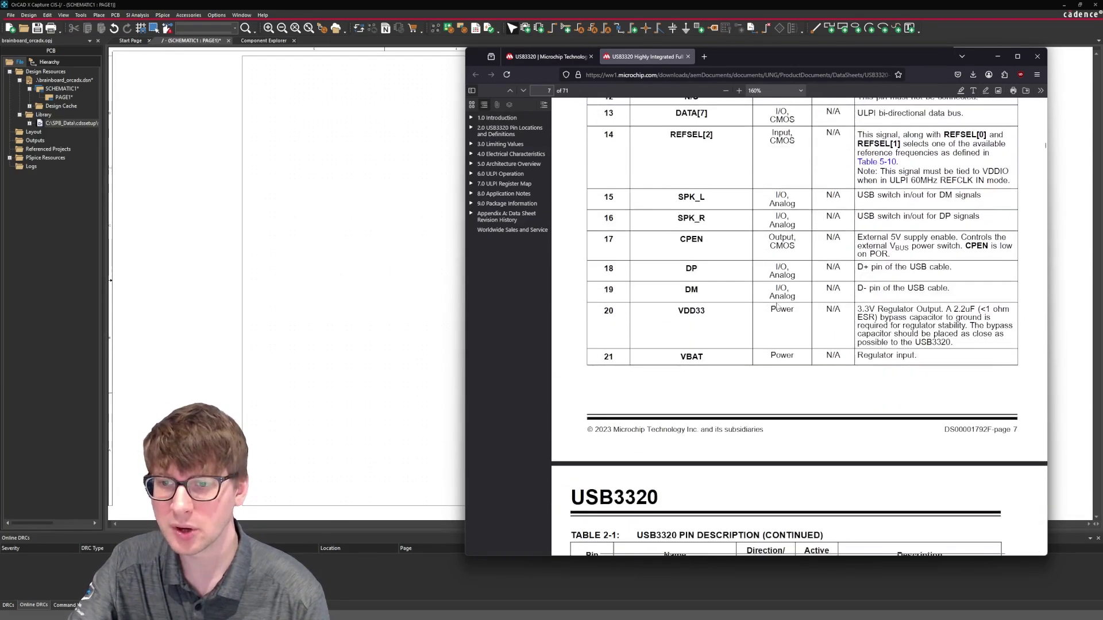
scroll(776, 307, down, 6)
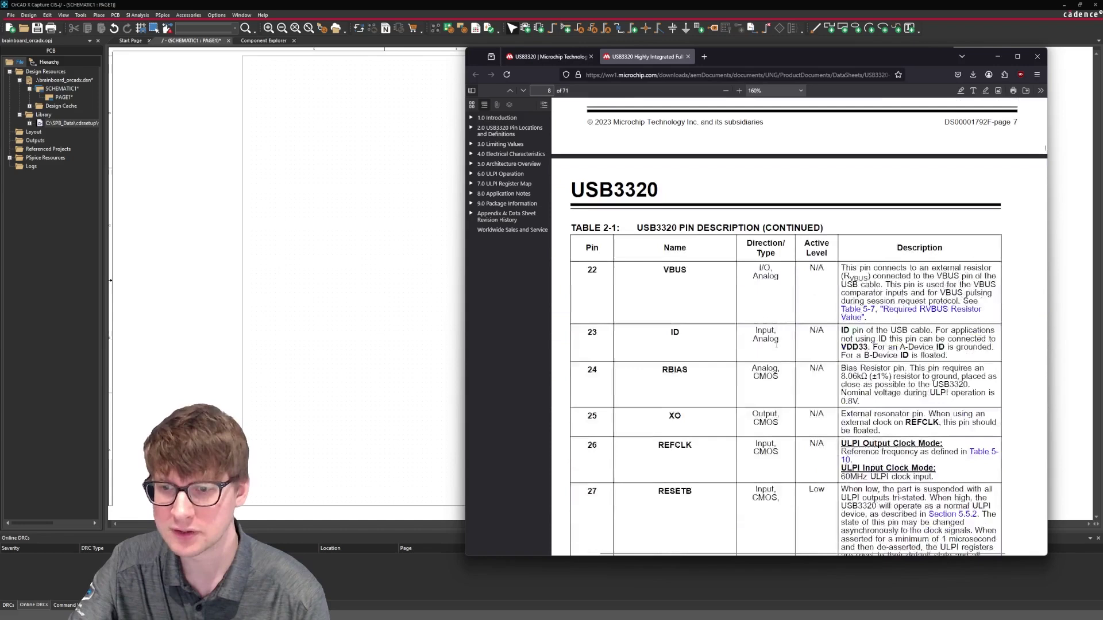
scroll(776, 346, down, 5)
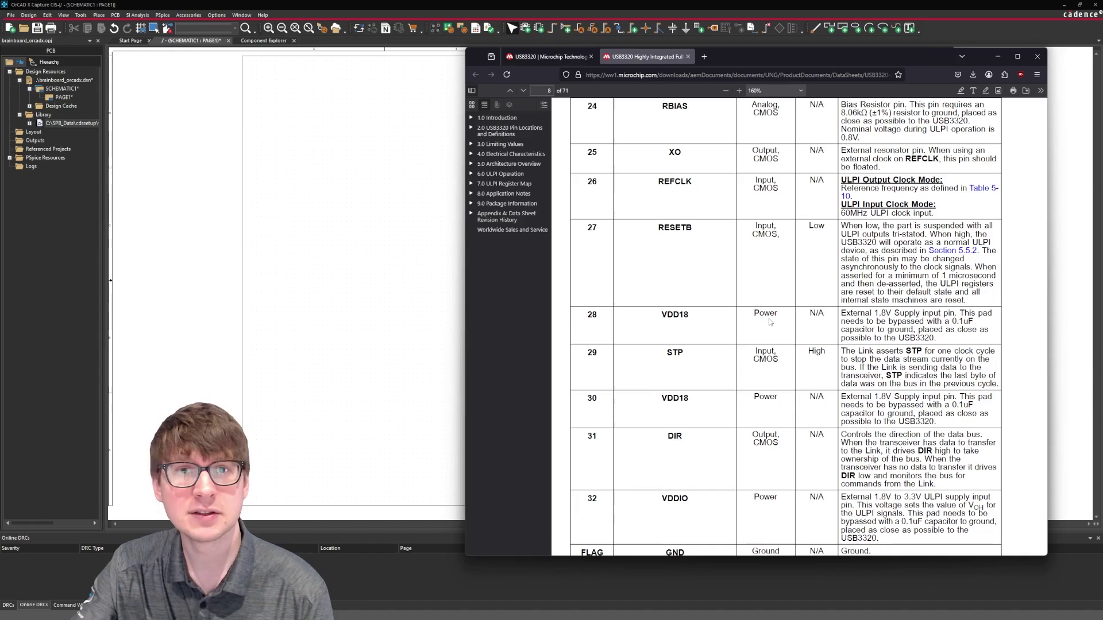
scroll(769, 322, up, 10)
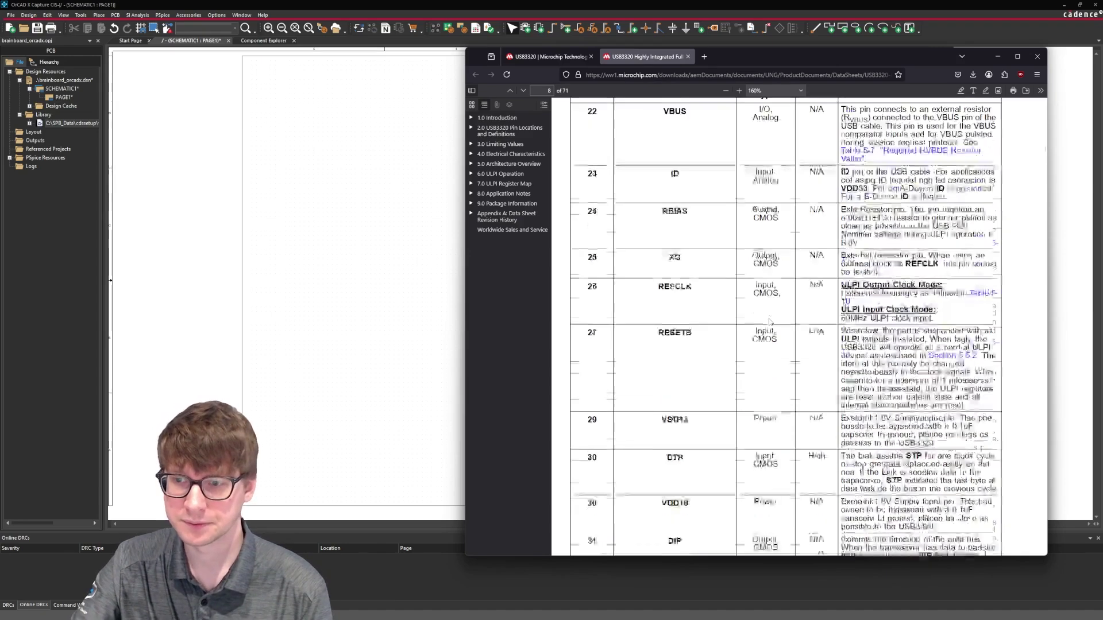
scroll(769, 322, up, 10)
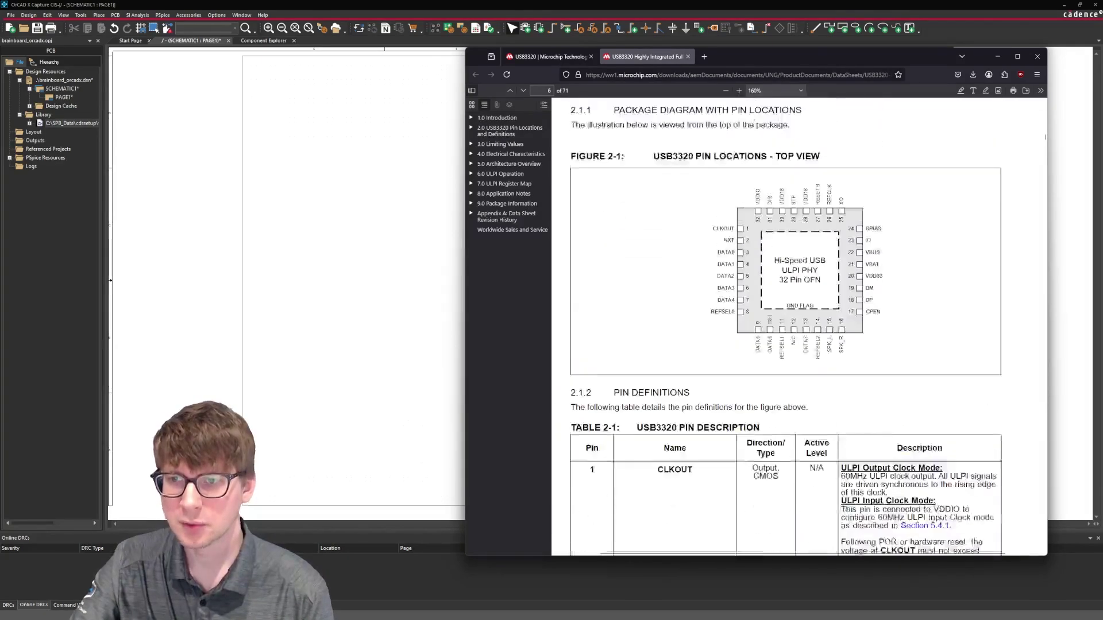
scroll(653, 298, down, 1)
key(alt+Tab)
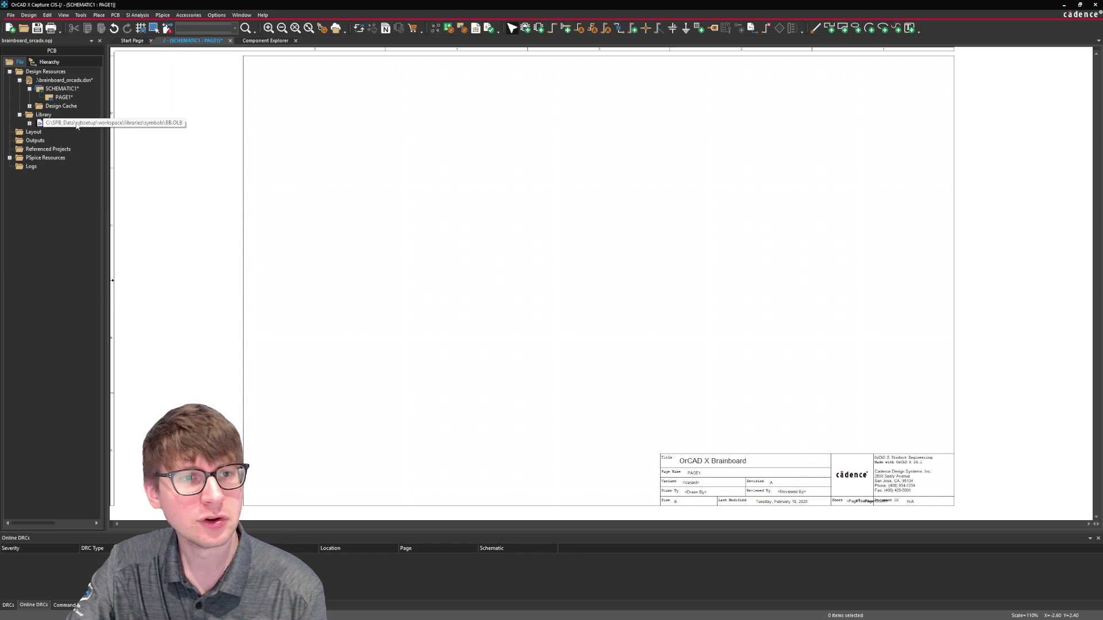
right_click(98, 122)
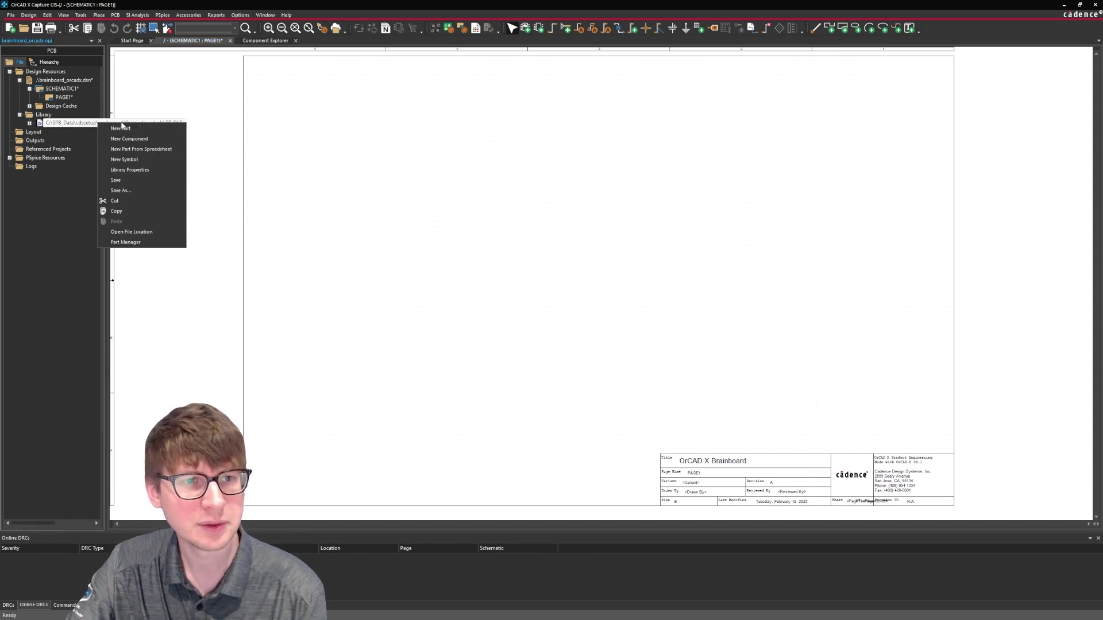
click(135, 232)
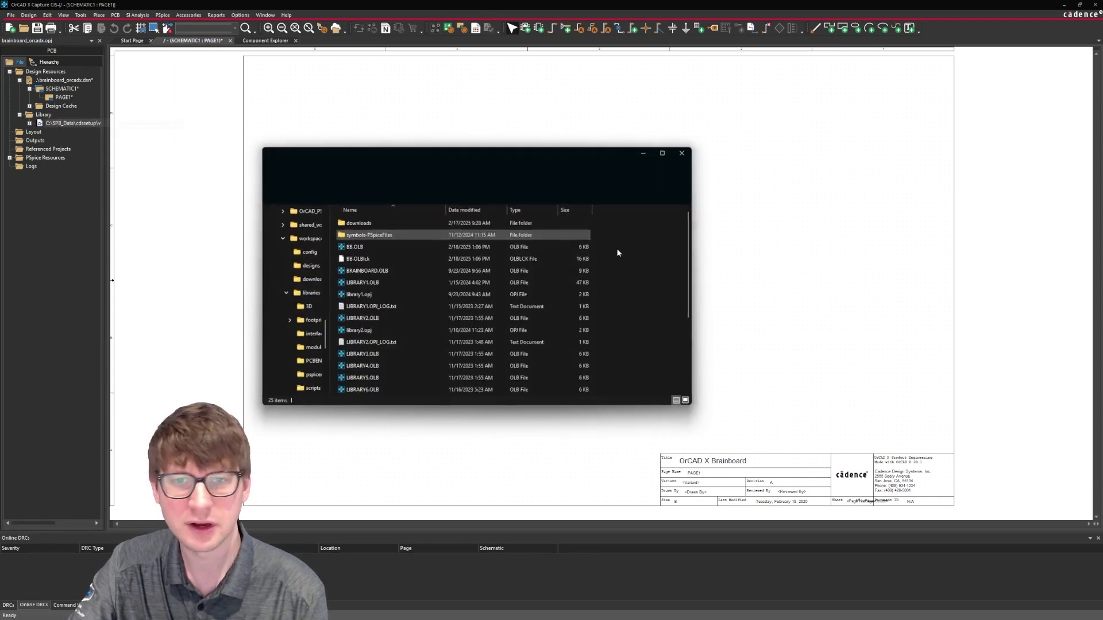
drag(490, 148, 502, 139)
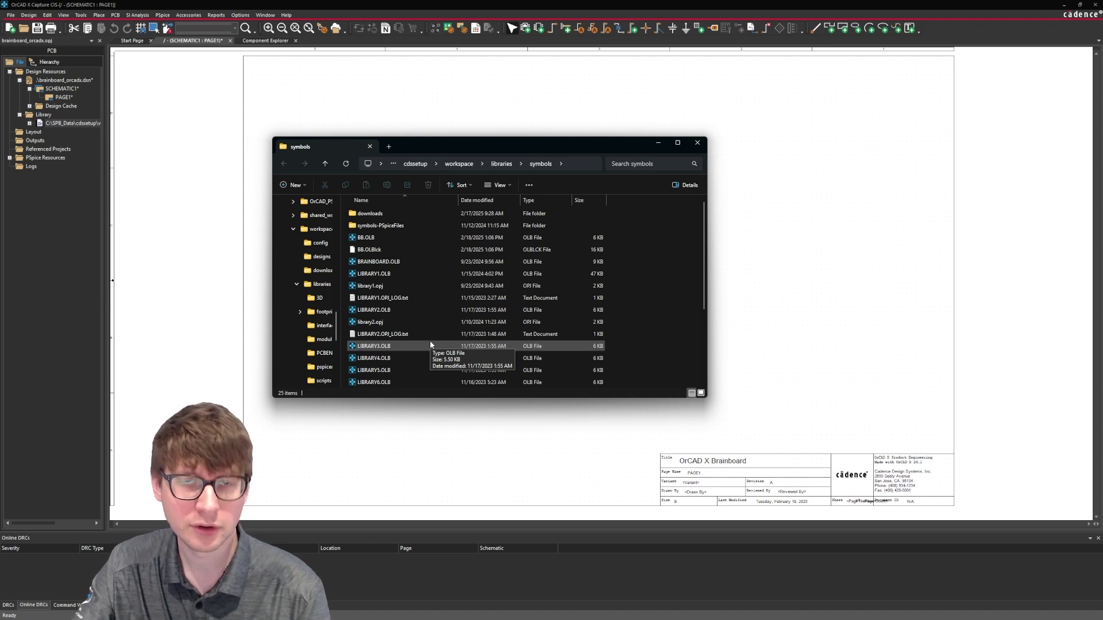
click(382, 163)
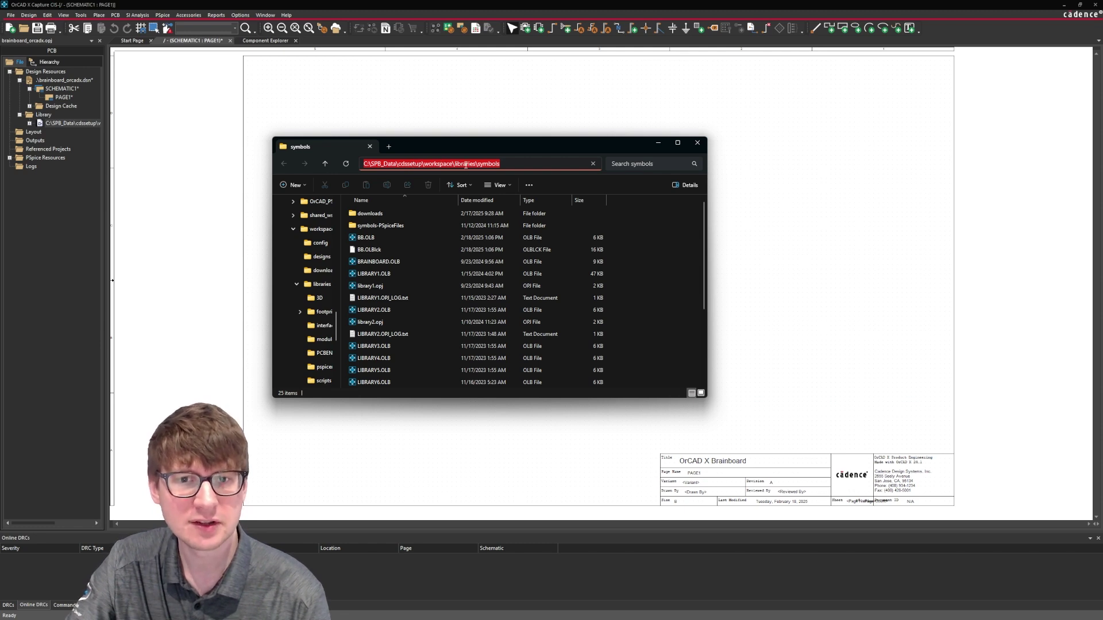
click(621, 242)
click(697, 142)
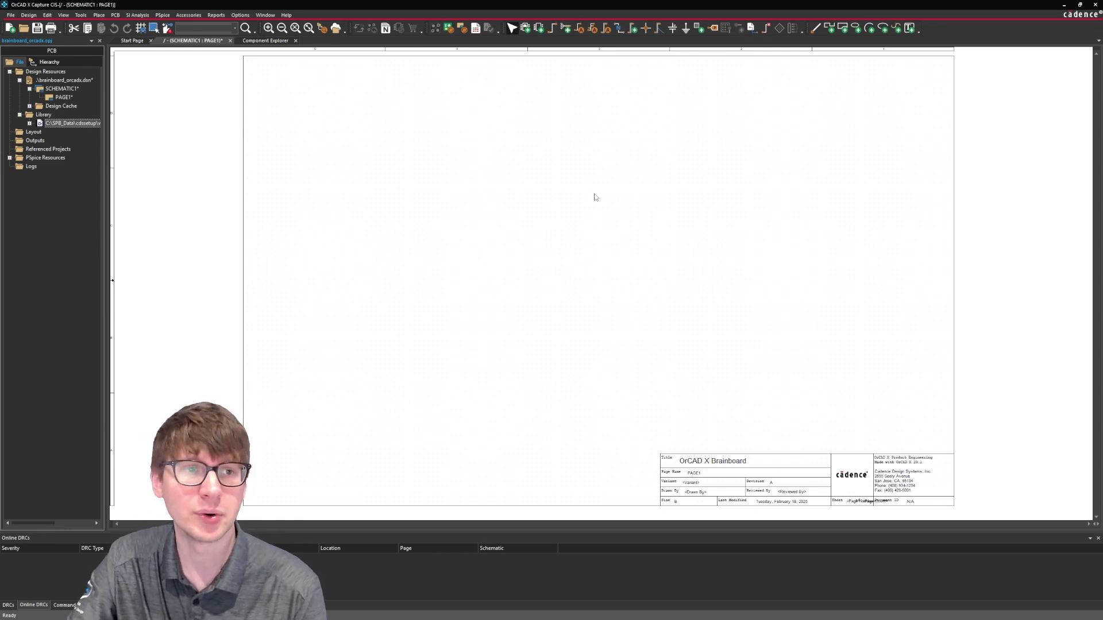
Start a new part in the BB.OLB symbol library
click(82, 125)
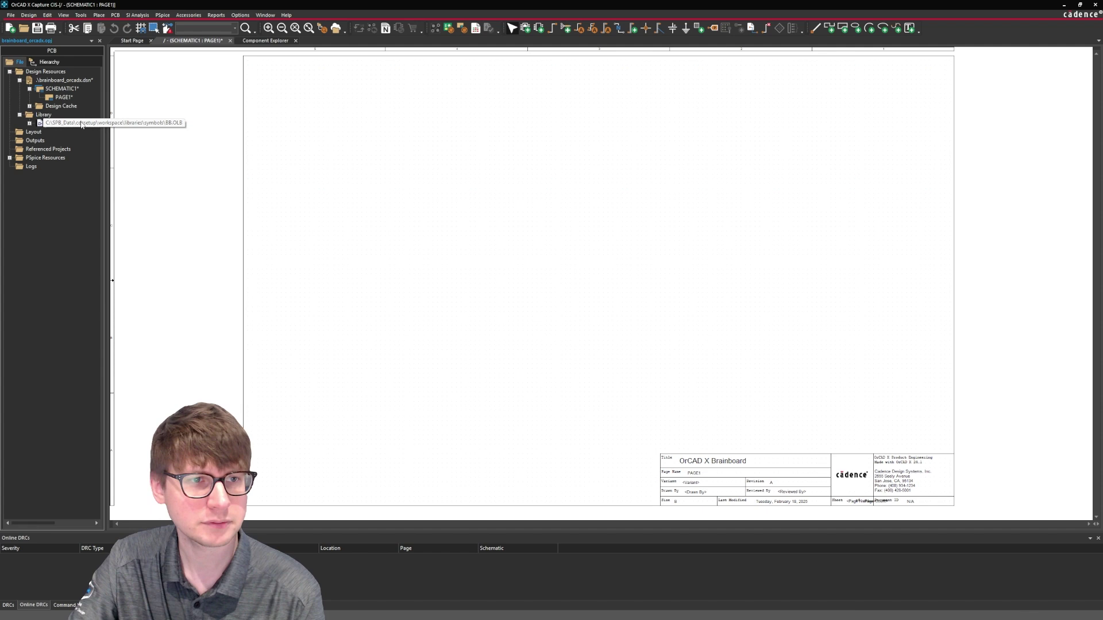
right_click(82, 124)
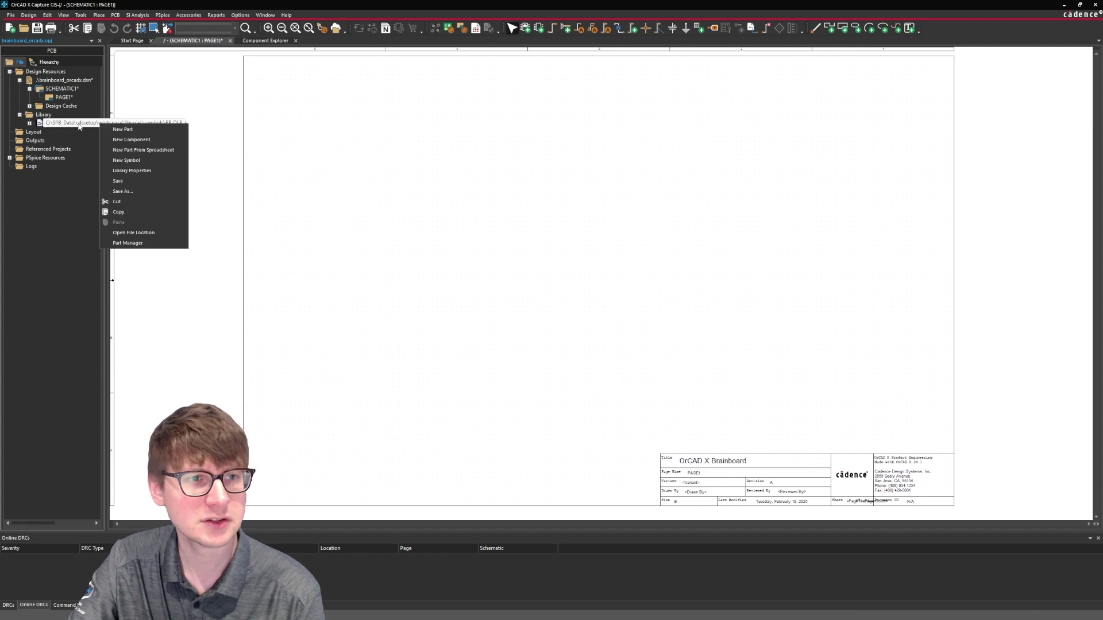
click(160, 129)
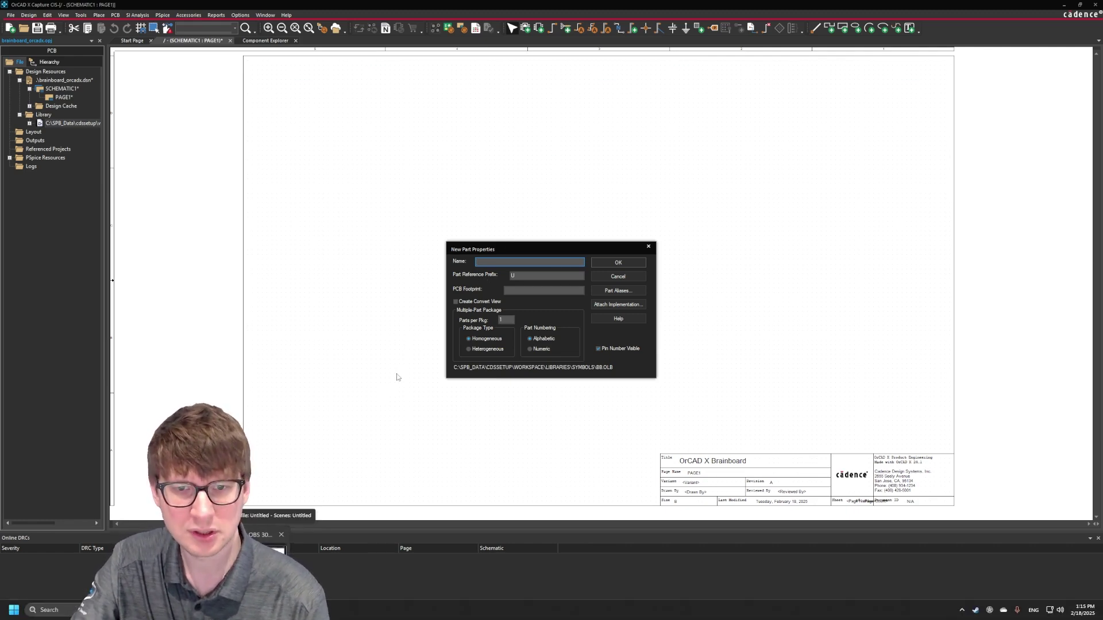
Copy the part name USB3320 from the Microchip product page
click(305, 610)
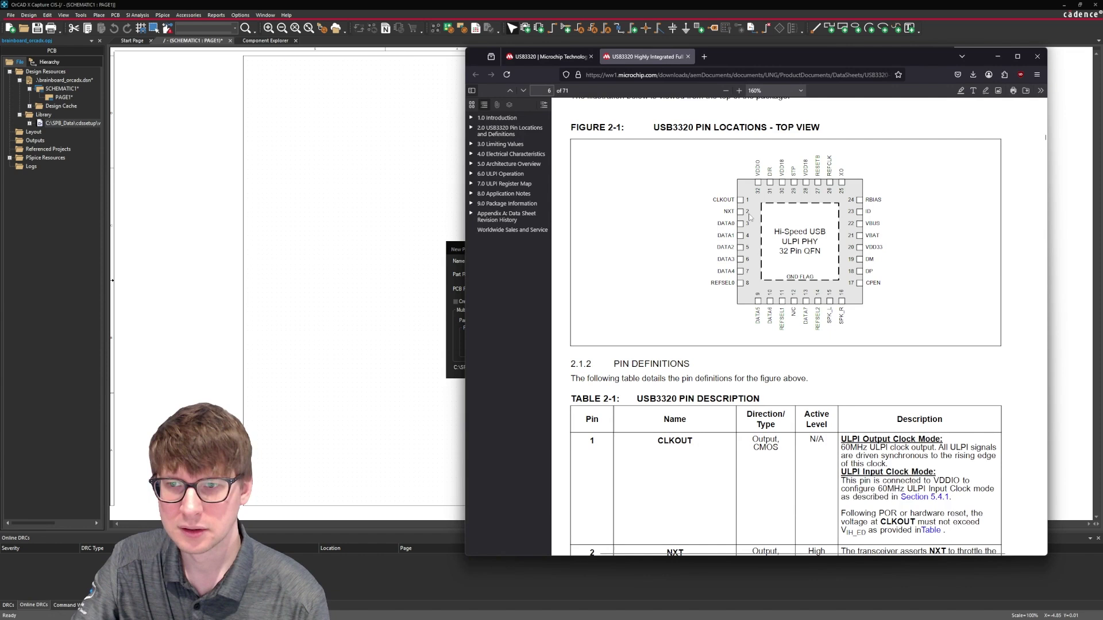
click(546, 57)
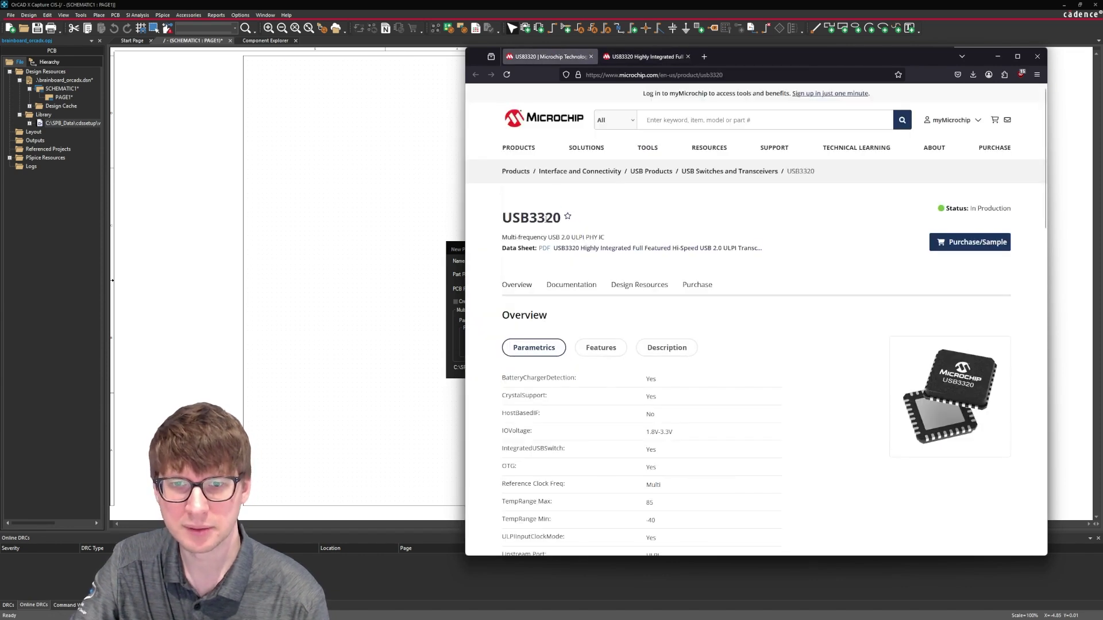
double_click(546, 218)
right_click(549, 221)
click(560, 230)
key(alt+Tab)
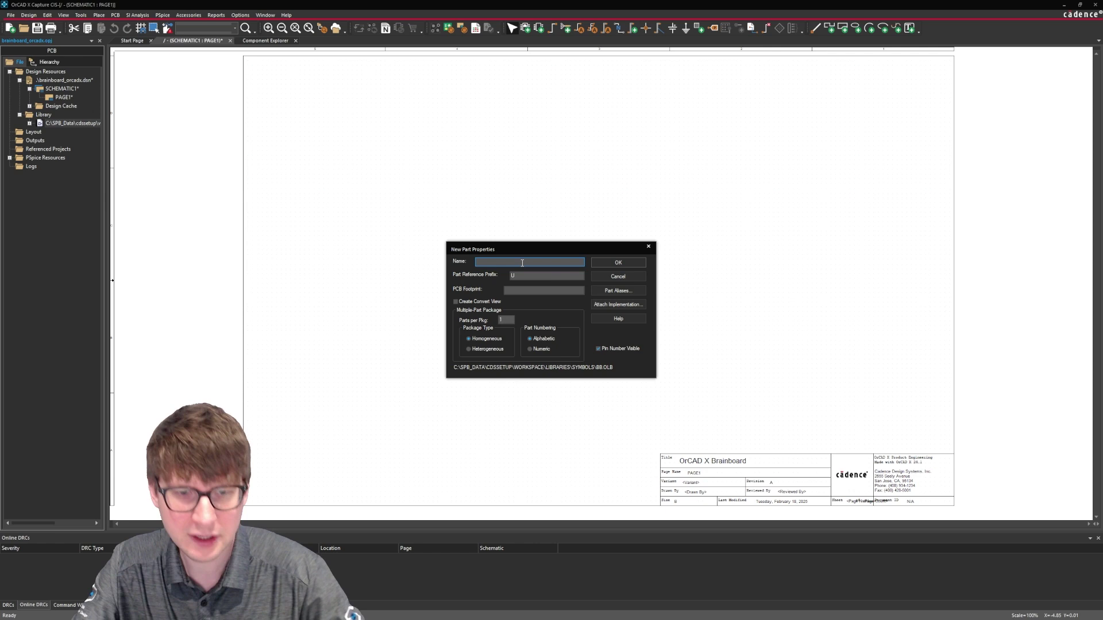
Enter USB3320 as the new part's name and confirm
right_click(522, 263)
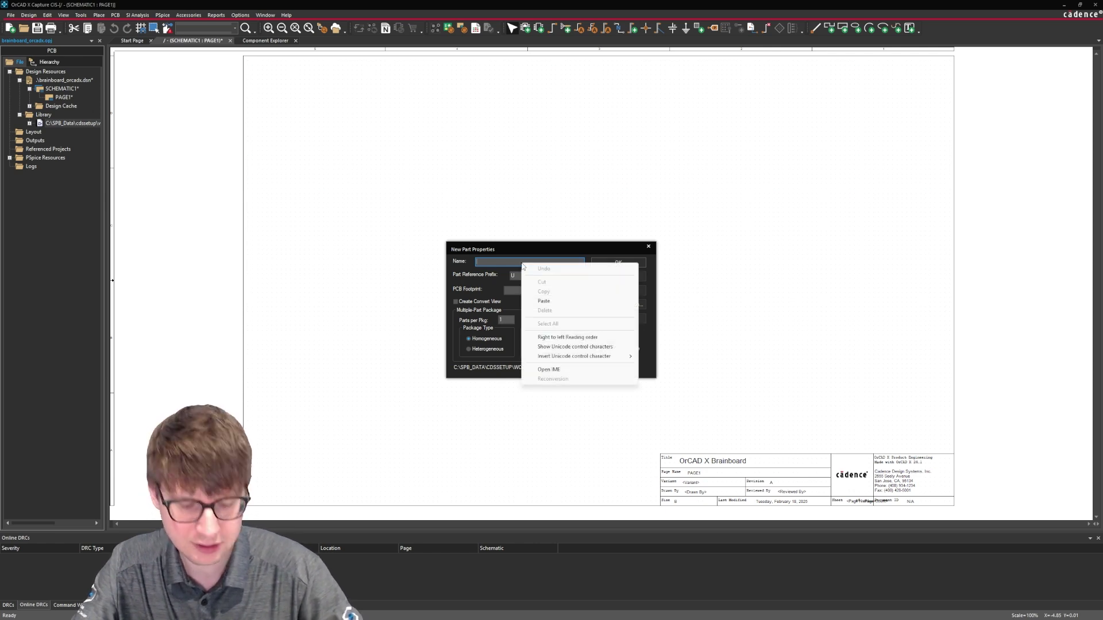
click(543, 301)
key(alt+Tab)
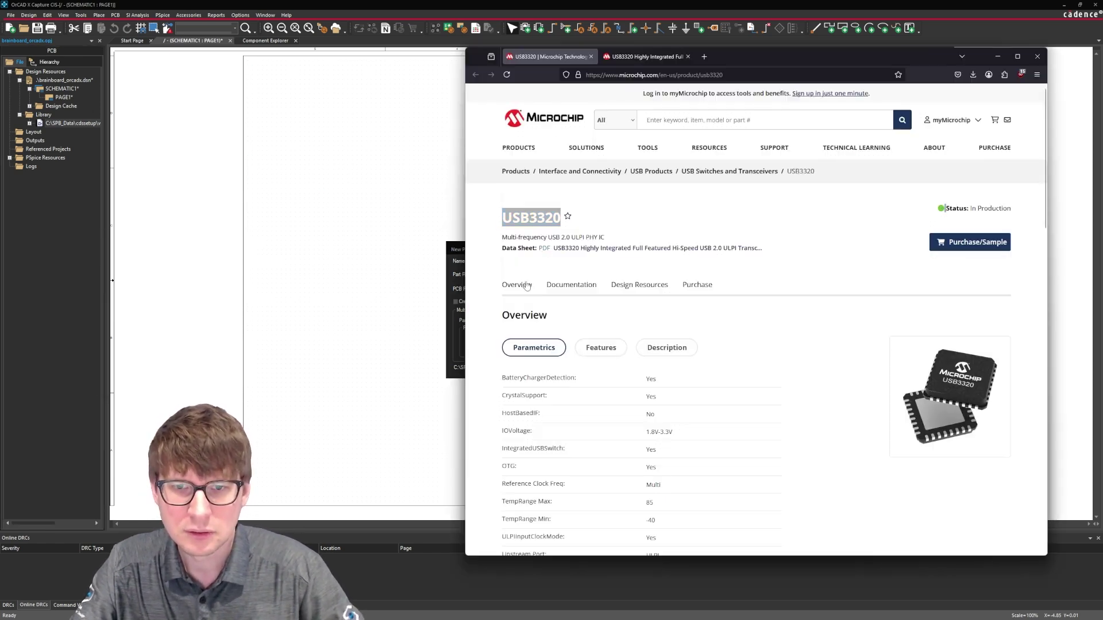
right_click(535, 219)
click(560, 228)
key(alt+Tab)
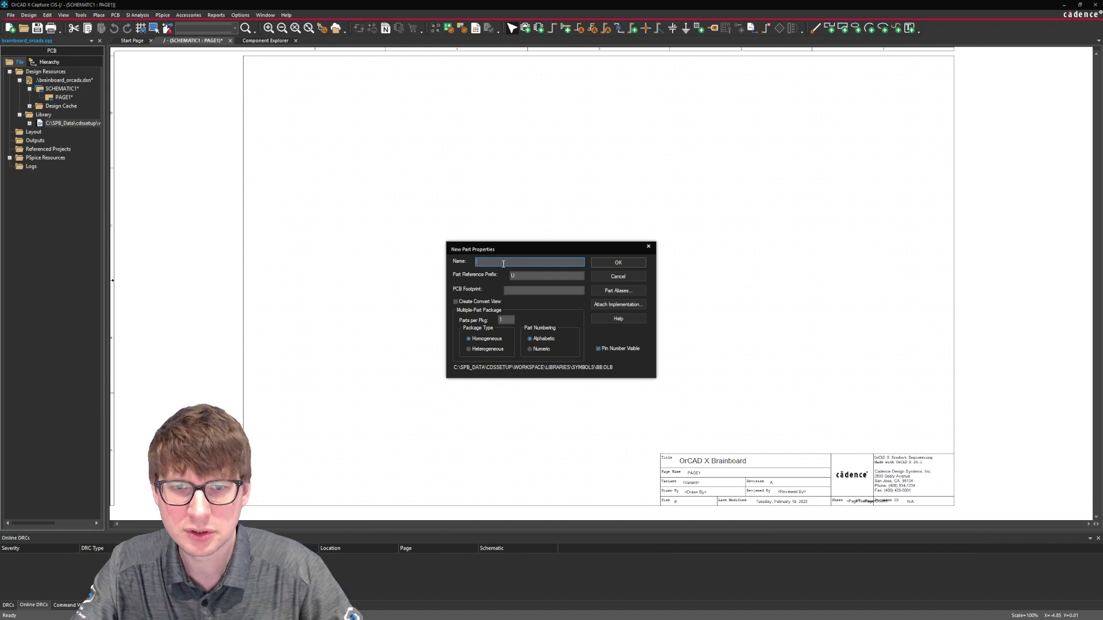
key(alt+Tab)
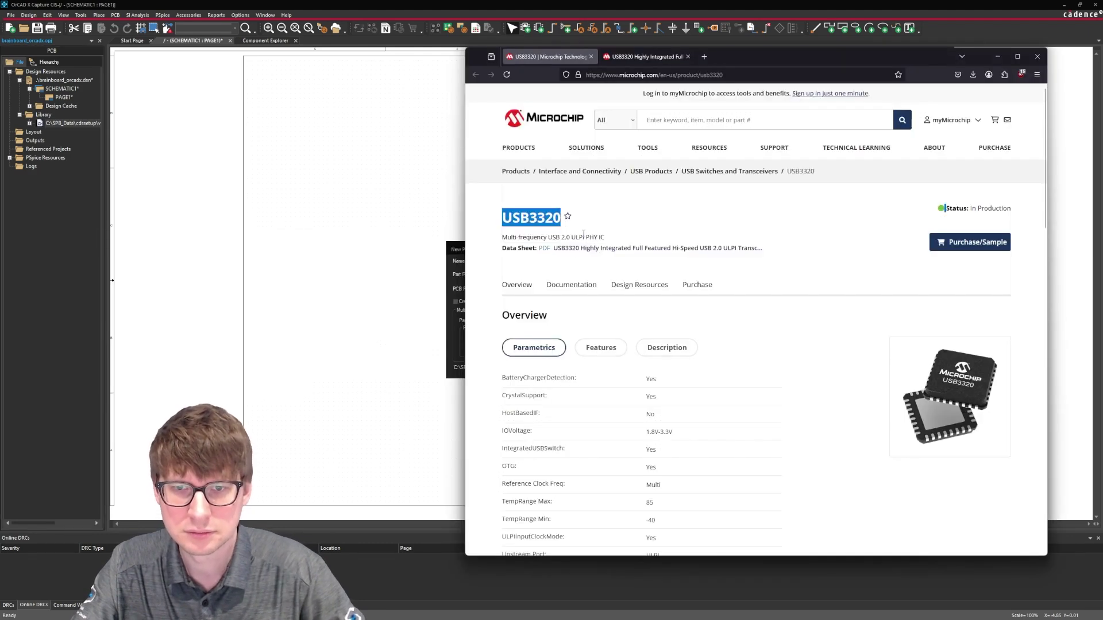
key(alt+Tab)
key(alt+Tab)
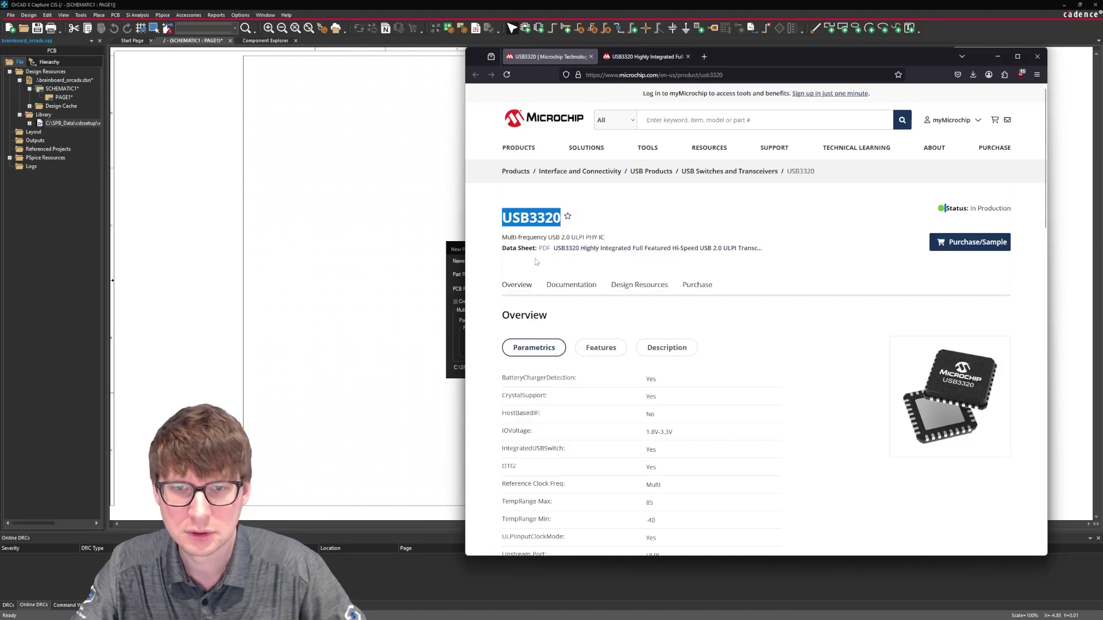
key(alt+Tab)
text(U)
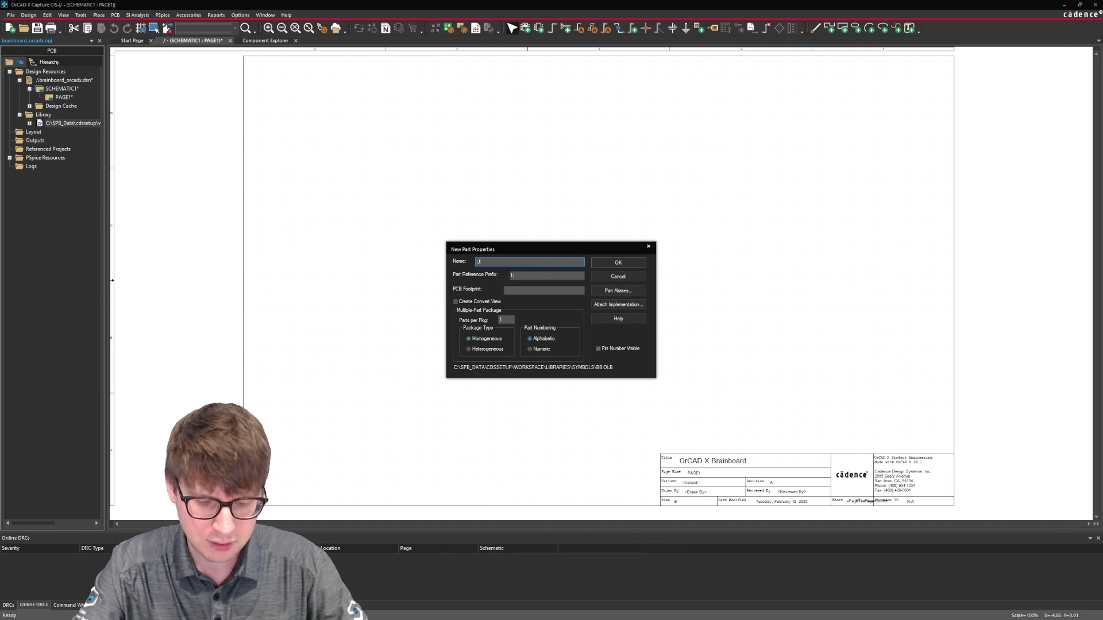
text(SB3320)
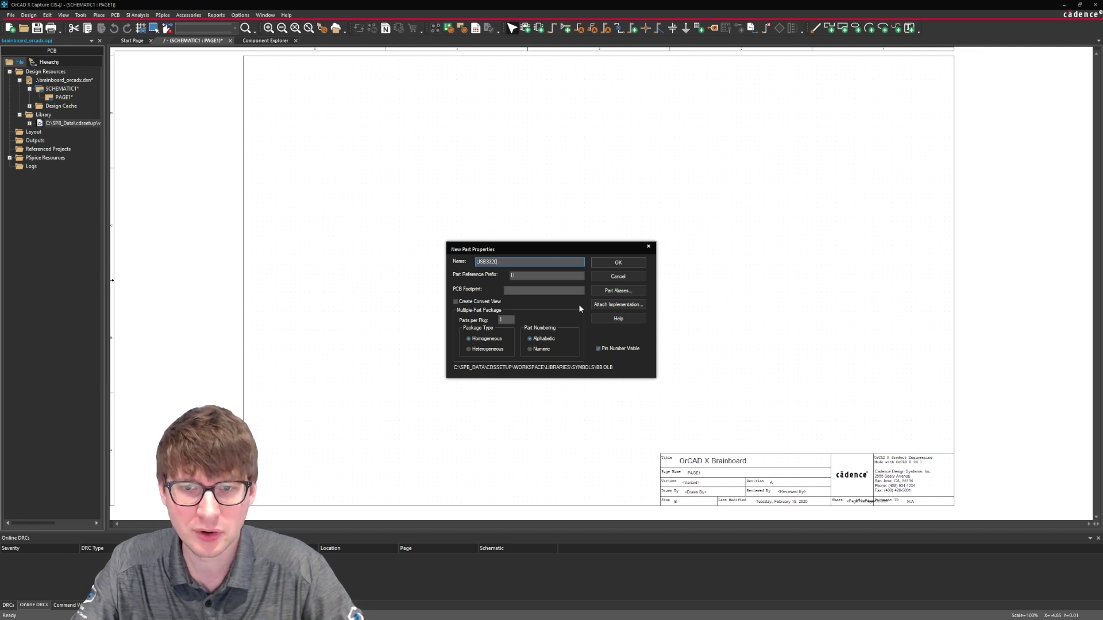
click(604, 263)
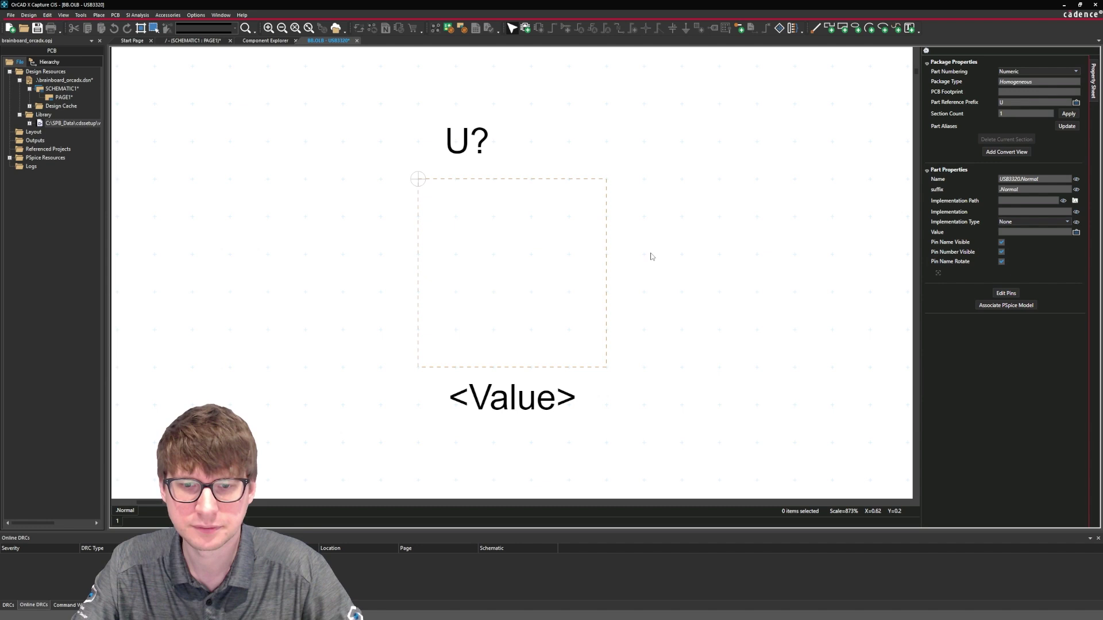
ctrl+scroll(651, 256, down, 2)
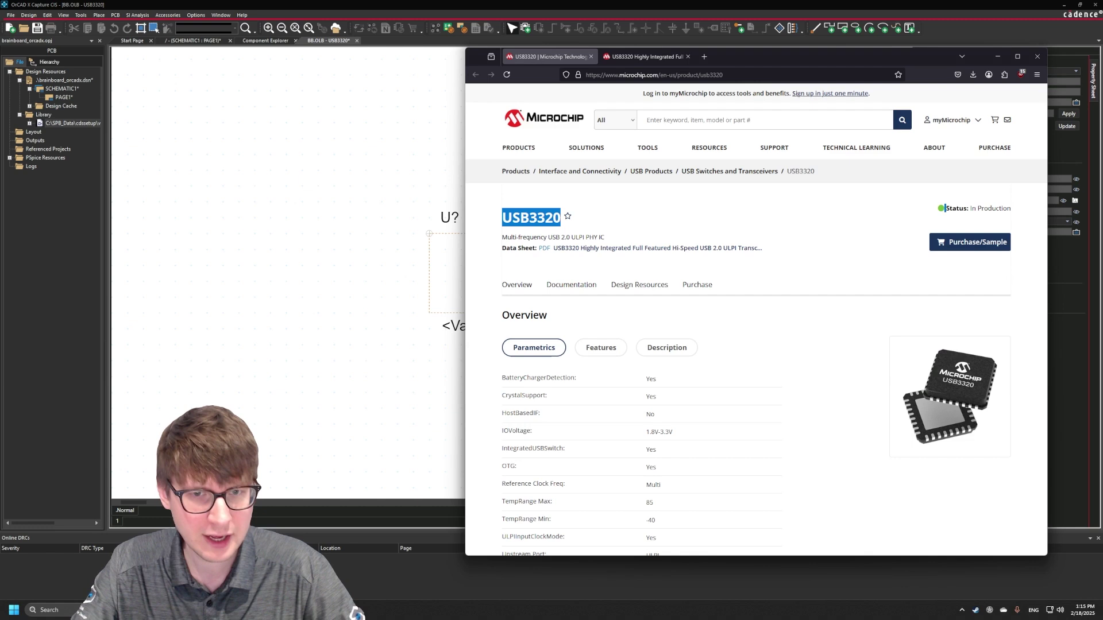
key(alt+Tab)
click(642, 57)
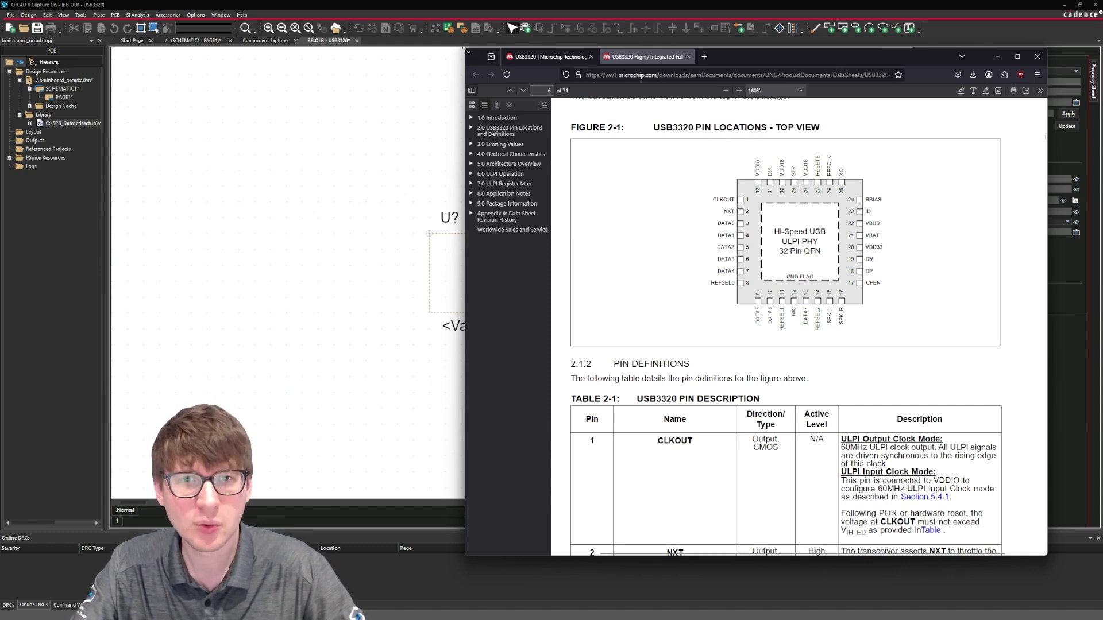
drag(466, 50, 669, 50)
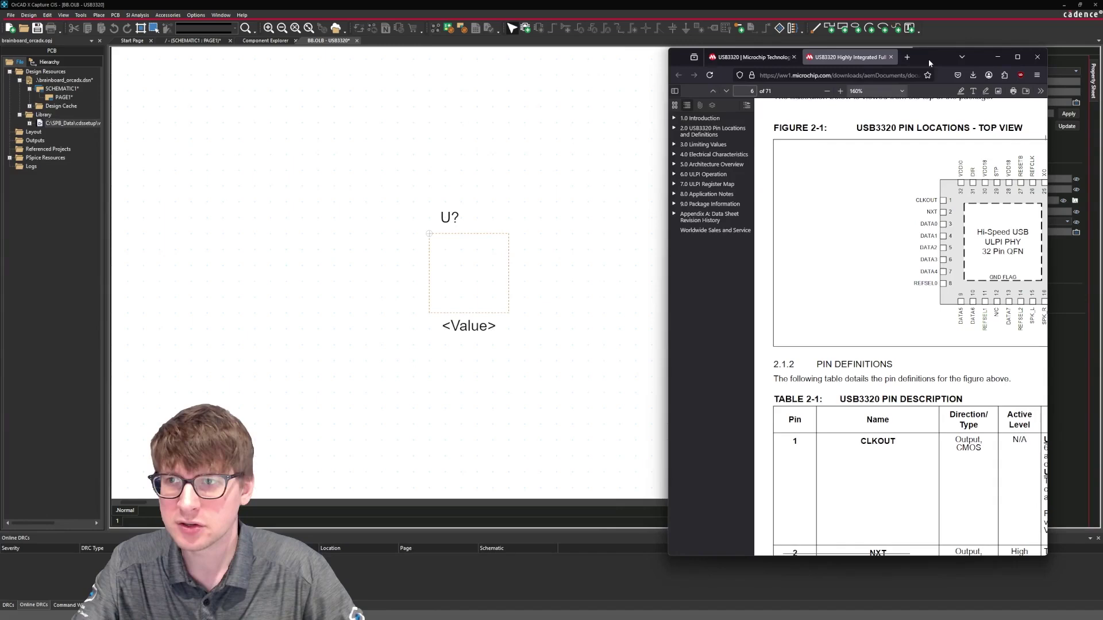
drag(928, 58, 0, 64)
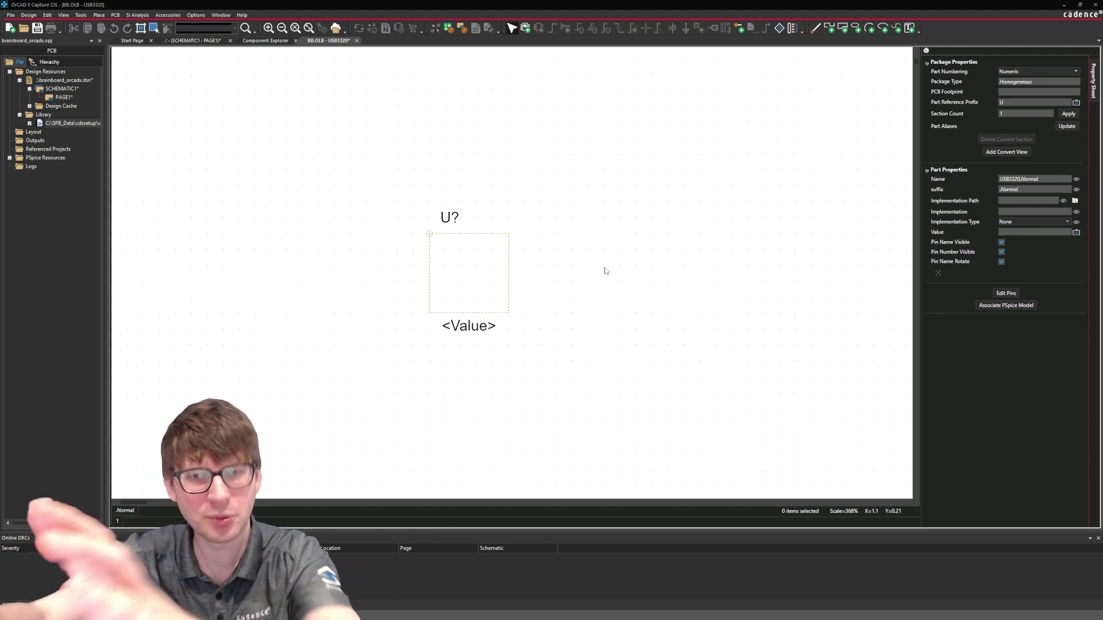
ctrl+scroll(578, 239, down, 3)
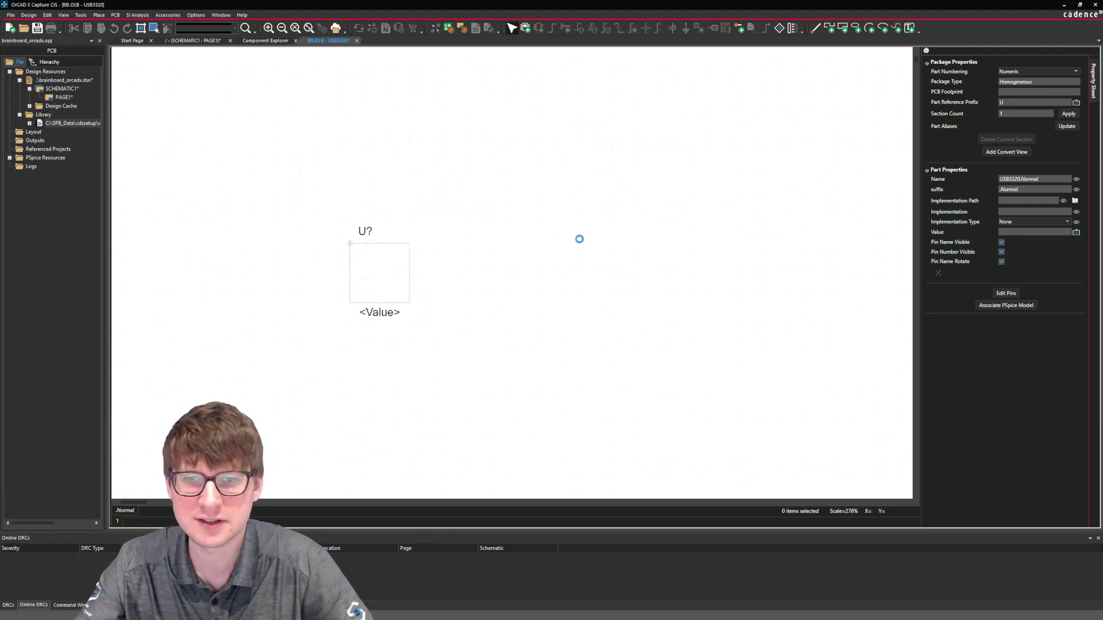
ctrl+scroll(345, 243, up, 1)
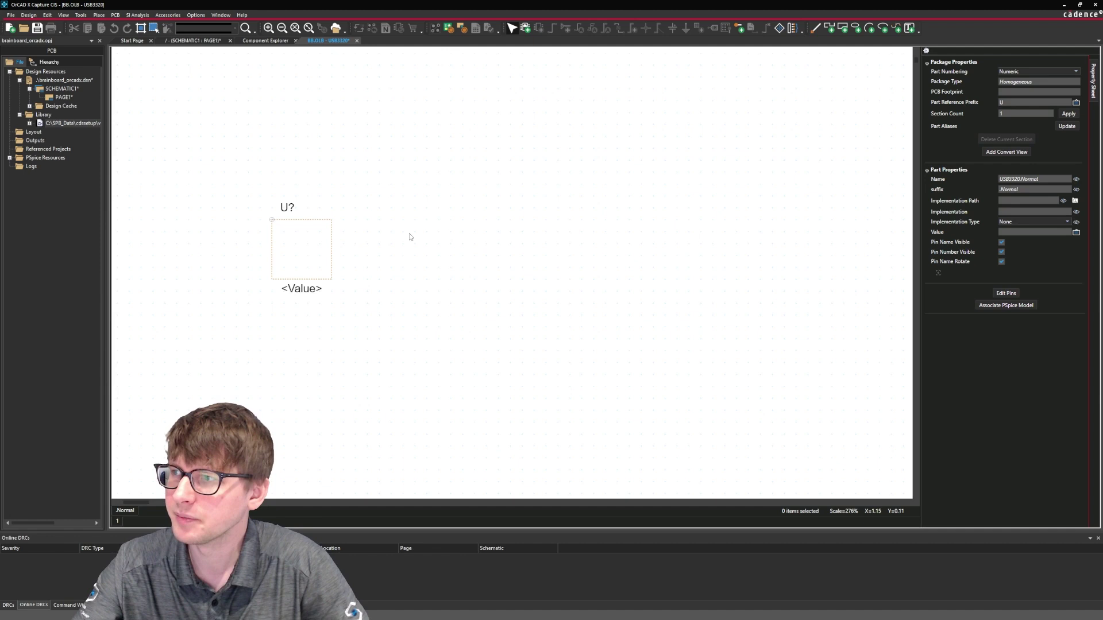
Drag the USB3320 body's corner down and right into a tall rectangle
click(333, 280)
drag(333, 280, 436, 507)
key(ctrl+z)
scroll(408, 433, down, 2)
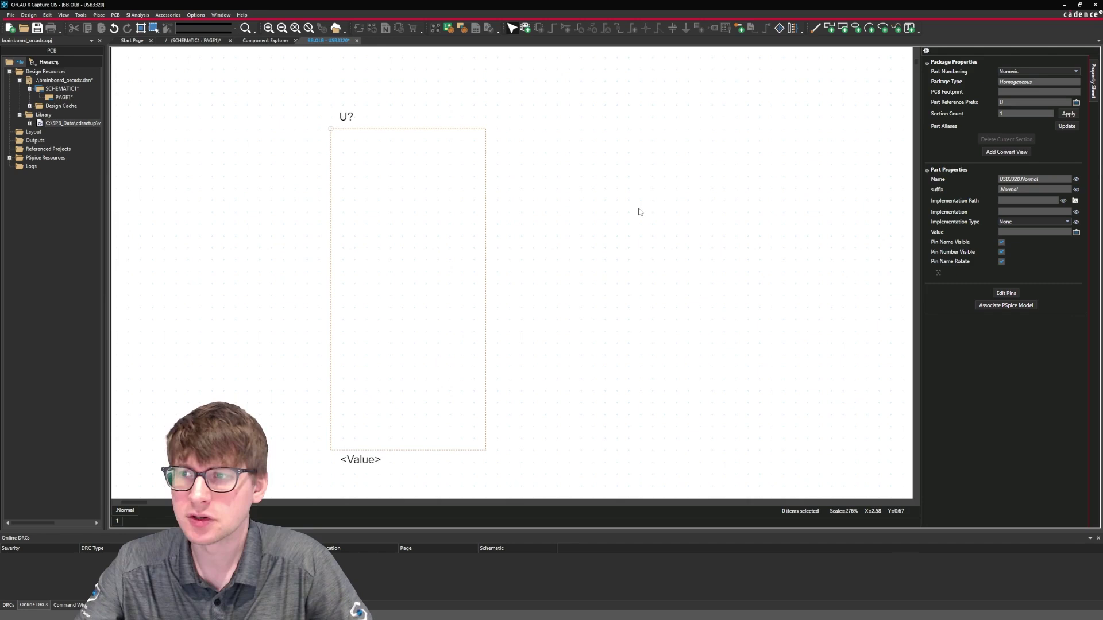
Set up a new pin with number 1, Line shape and Passive type, and try confirming
click(98, 15)
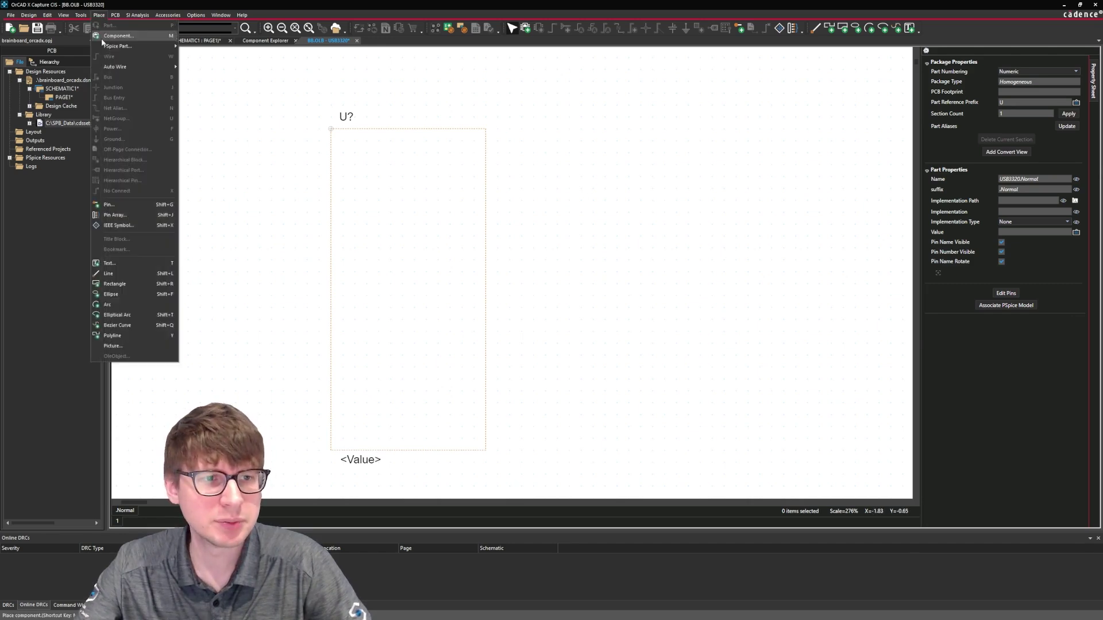
click(108, 205)
drag(601, 220, 589, 189)
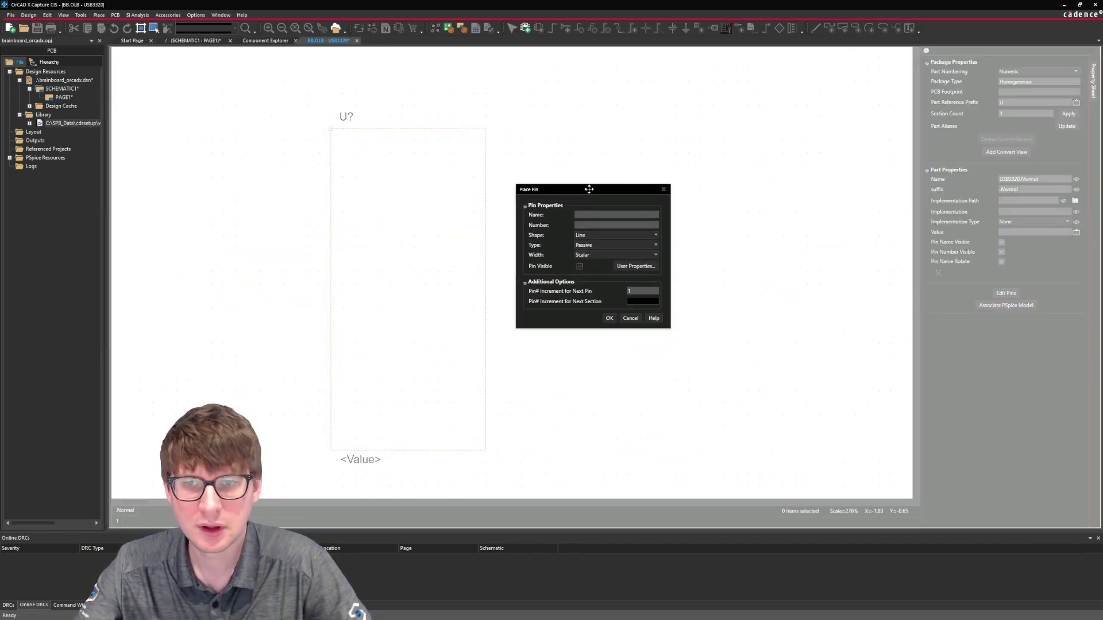
click(595, 225)
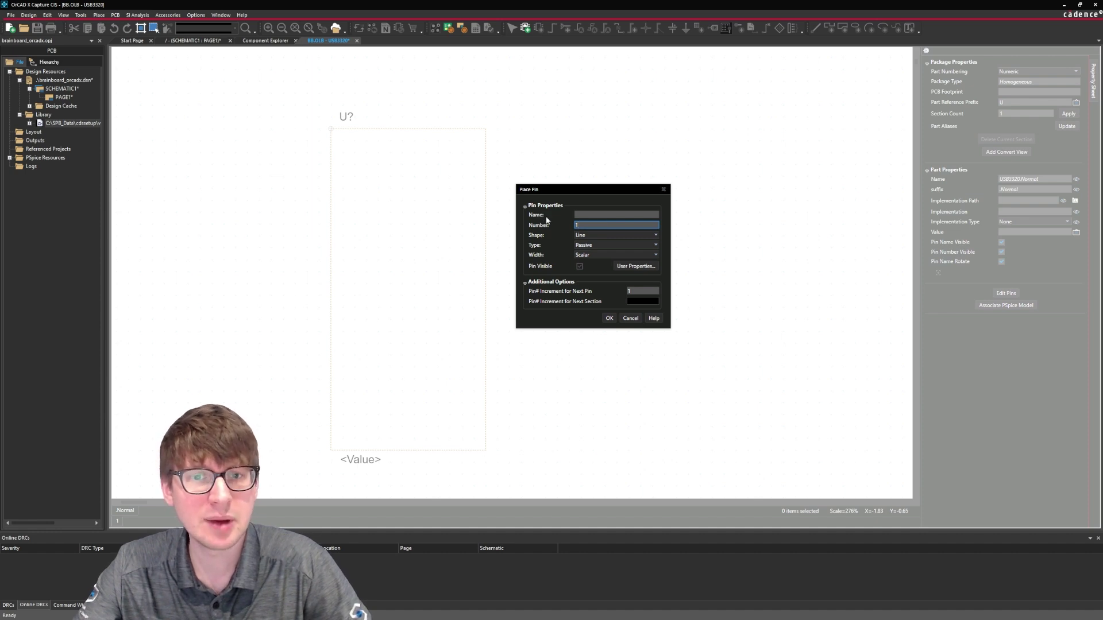
click(587, 236)
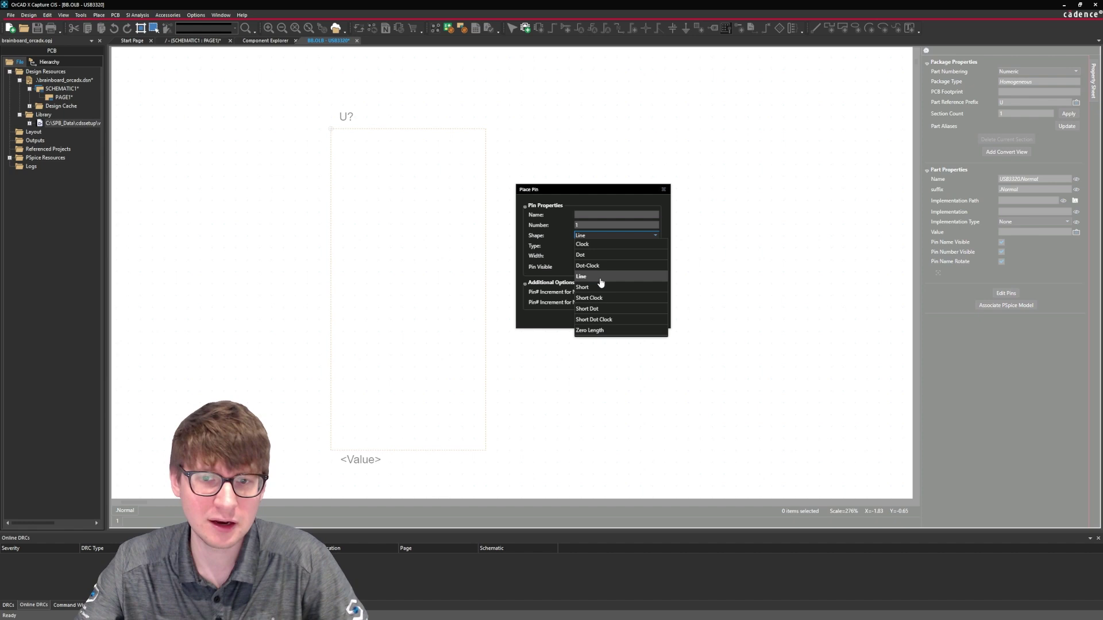
click(597, 288)
click(591, 238)
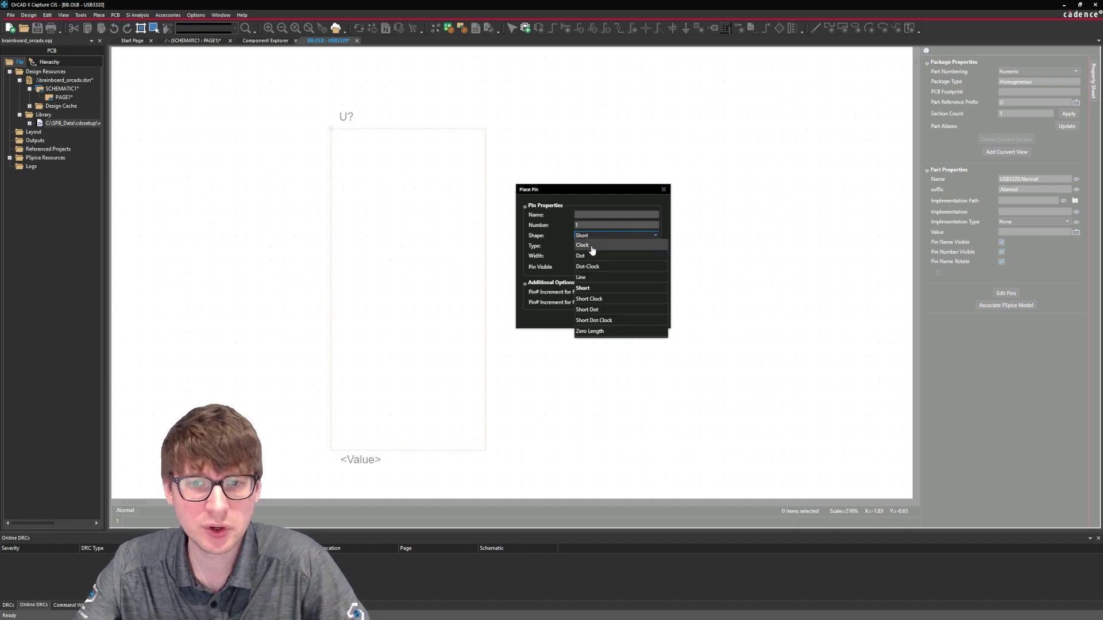
click(592, 278)
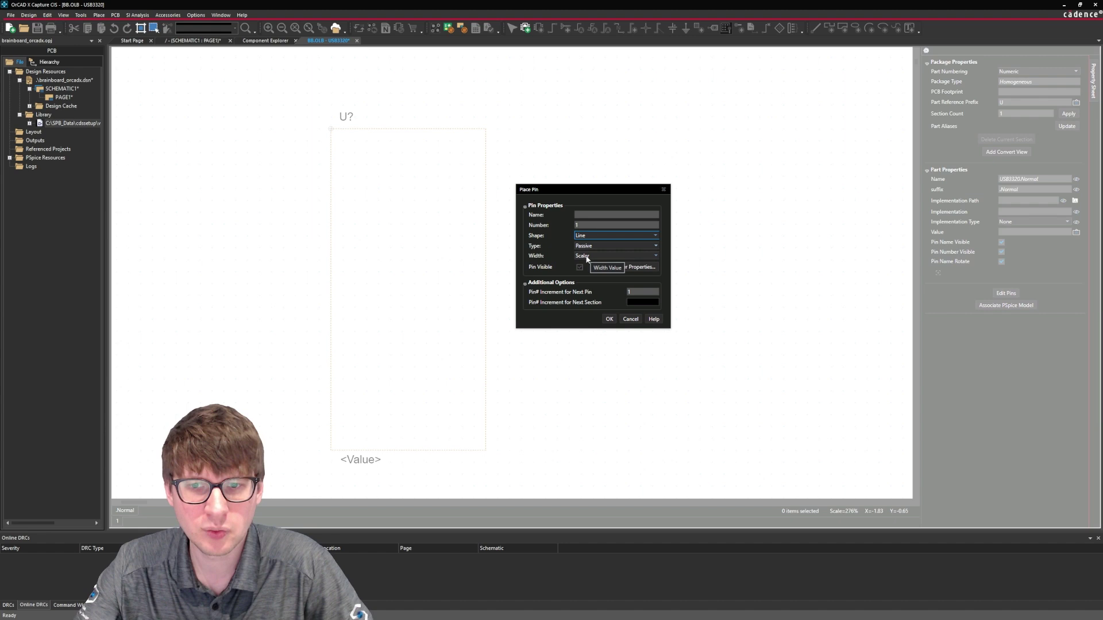
click(610, 319)
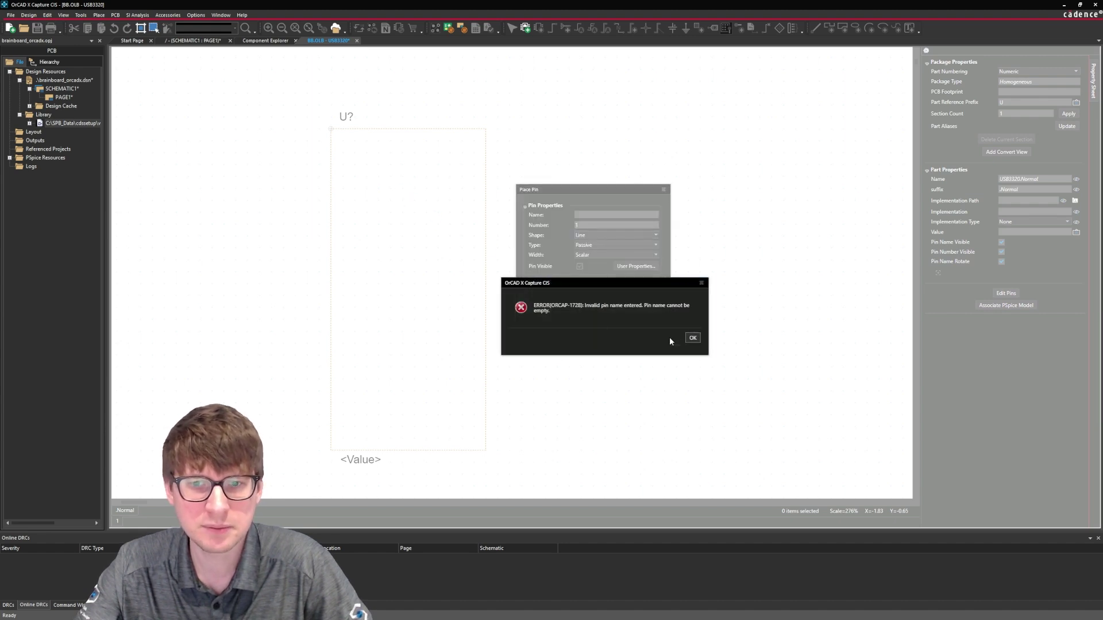
Dismiss the empty-name error and give the pin the name A
click(693, 338)
click(618, 215)
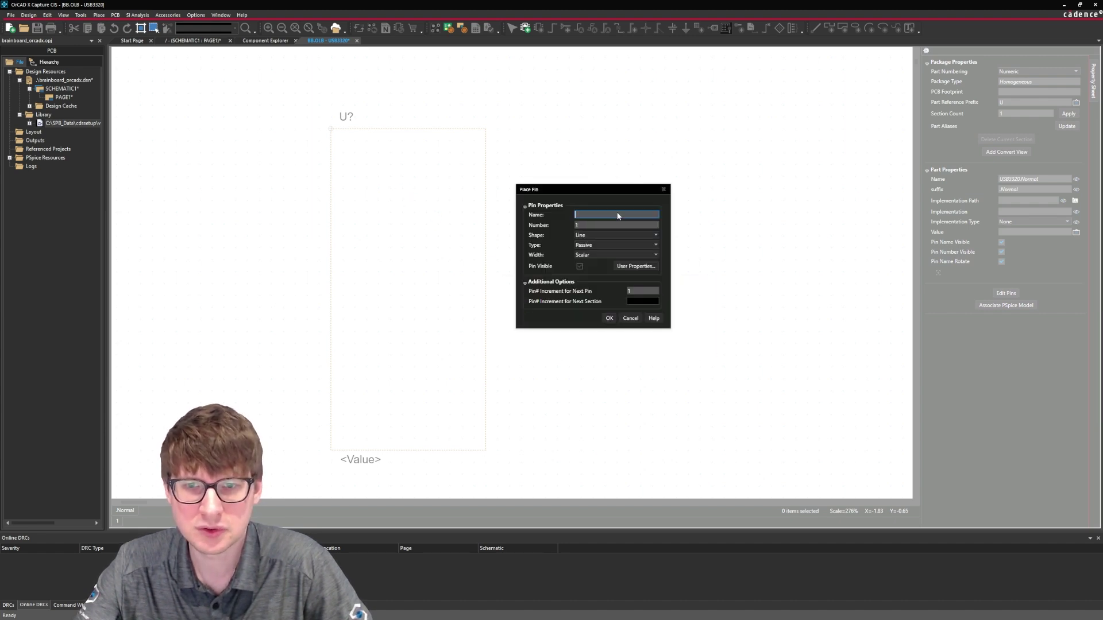
text(A)
click(609, 319)
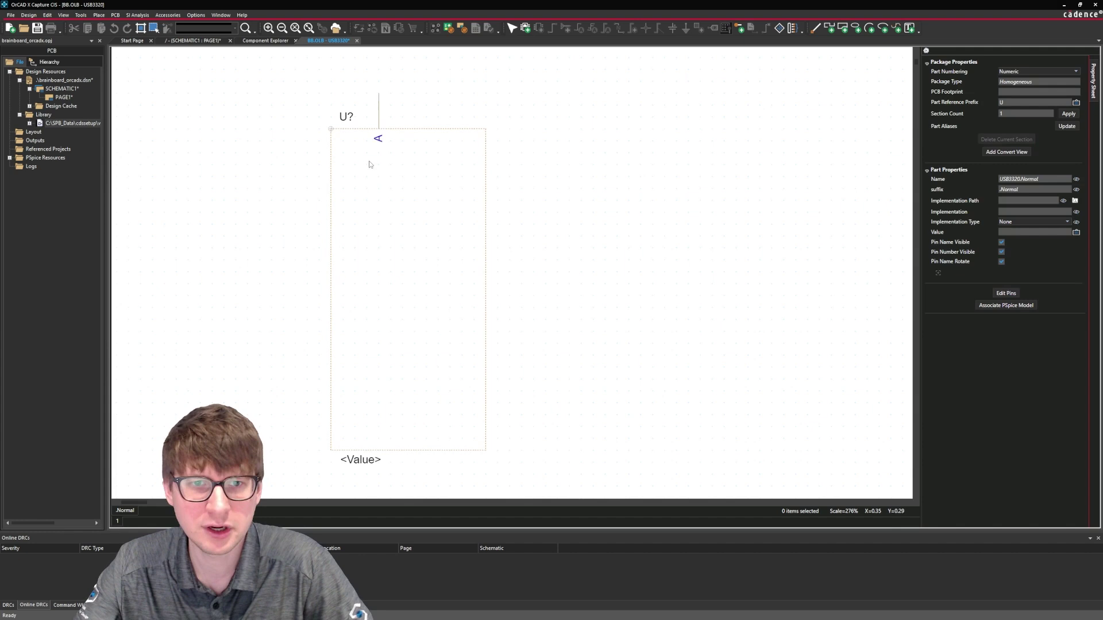
Place pins 1–16 down the left edge of the body
click(333, 141)
click(333, 153)
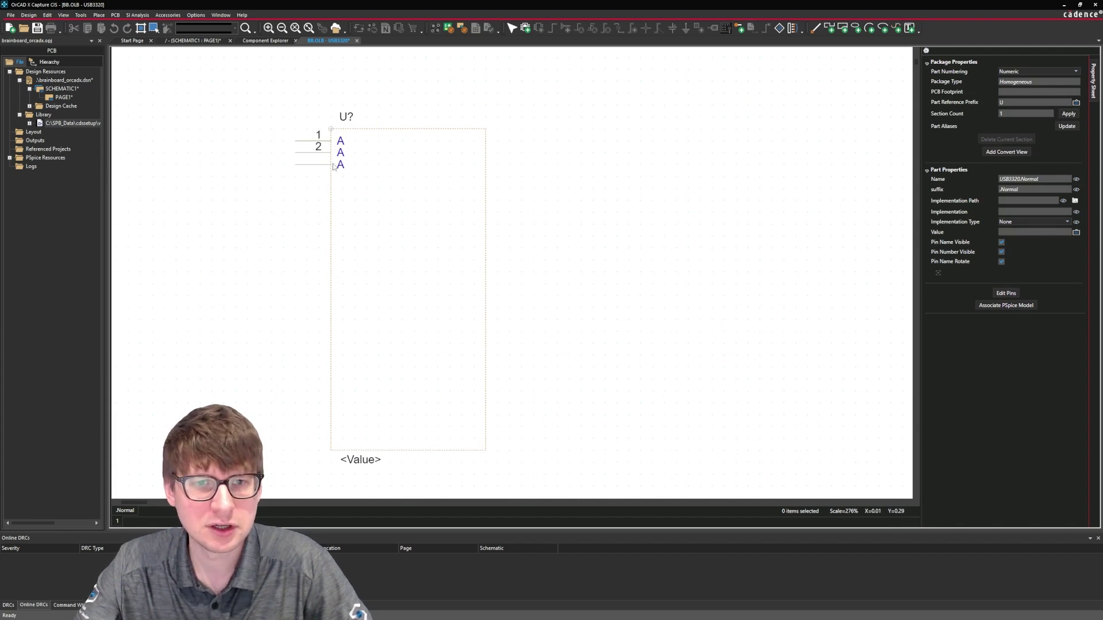
click(334, 164)
click(334, 176)
click(333, 188)
click(333, 200)
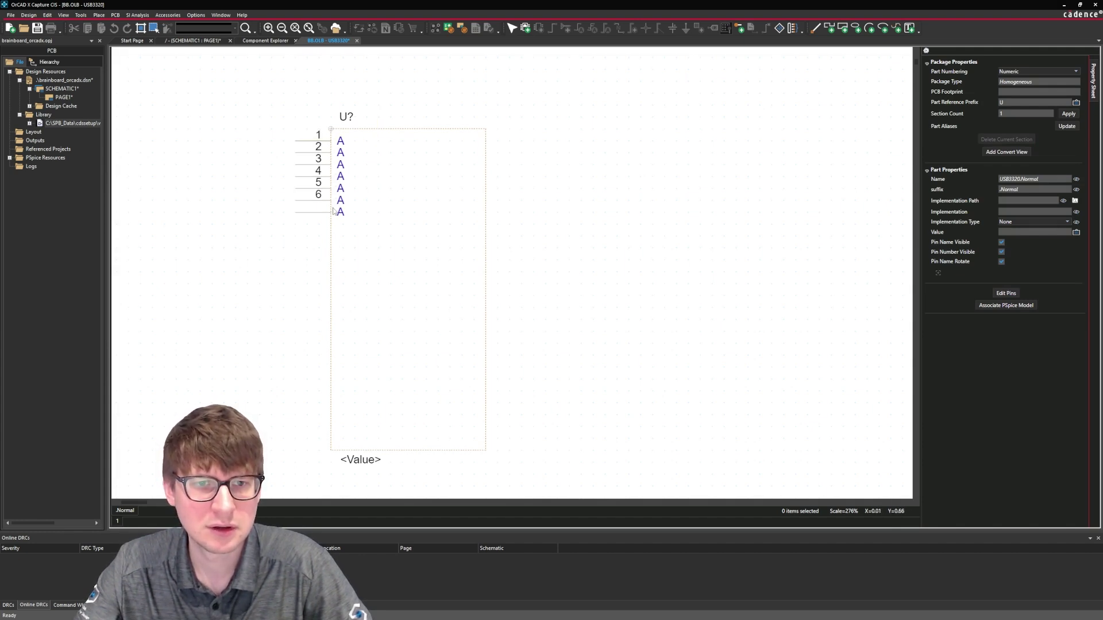
click(334, 213)
click(334, 224)
click(334, 236)
click(334, 248)
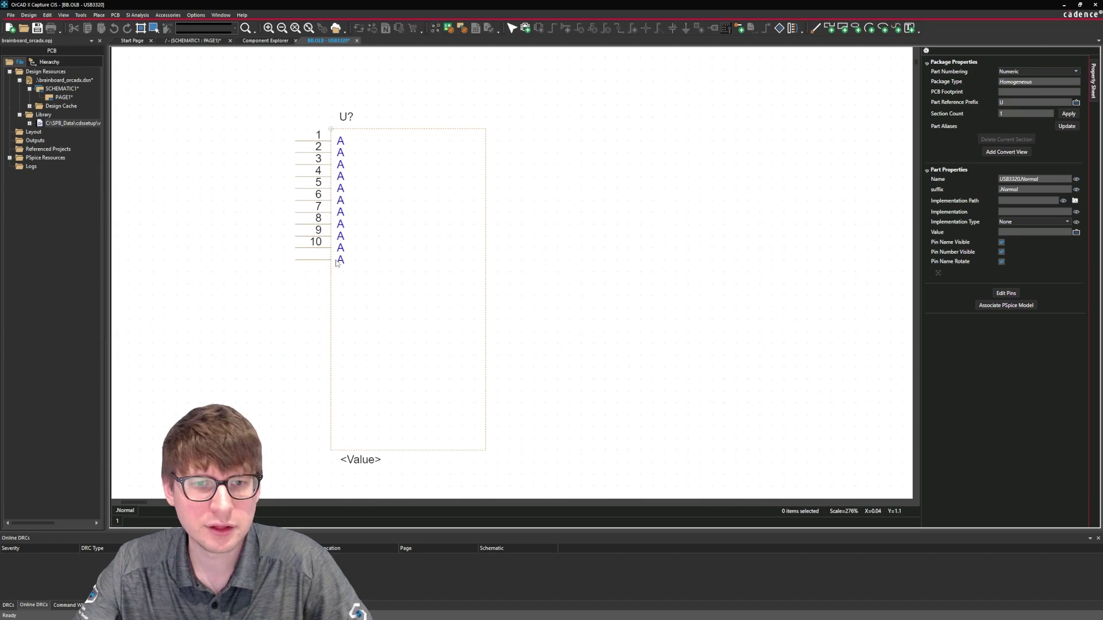
click(333, 260)
click(334, 272)
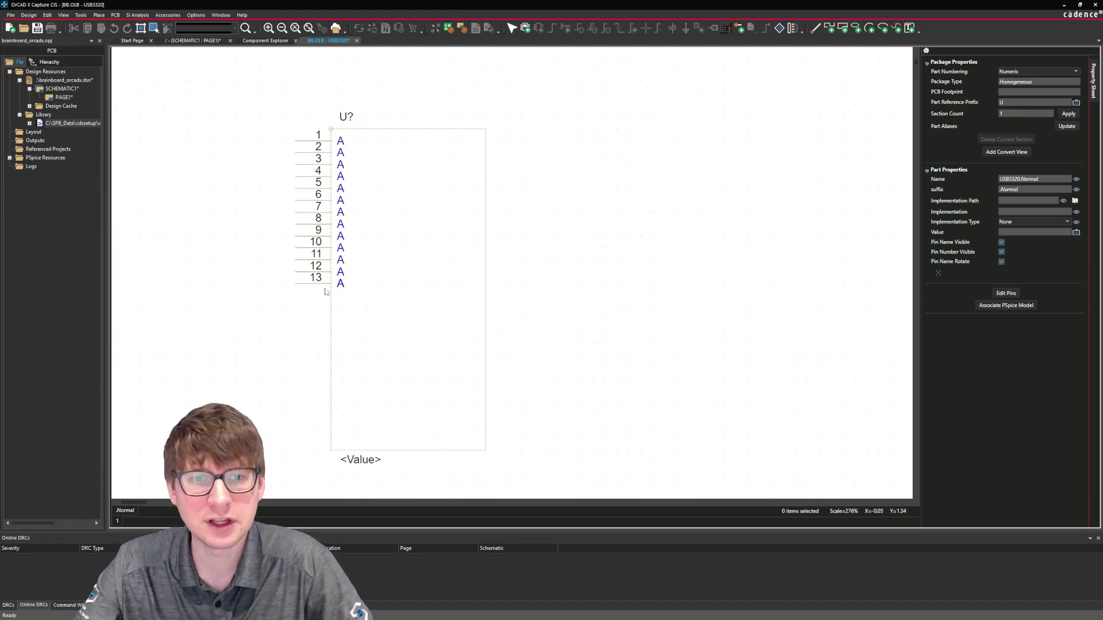
click(333, 283)
click(335, 296)
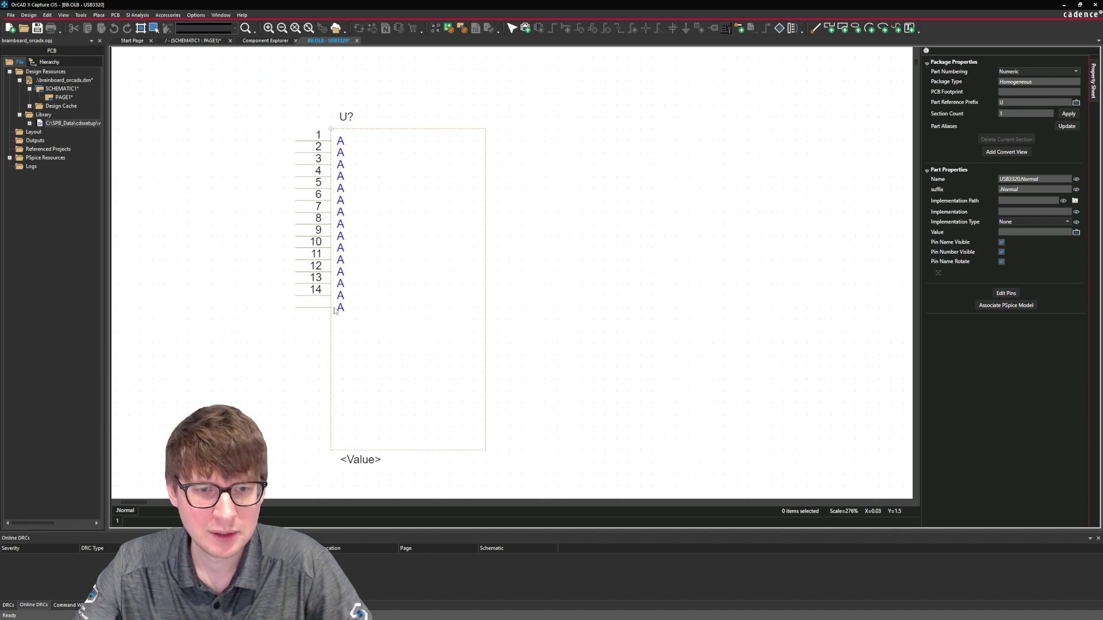
click(334, 307)
click(334, 318)
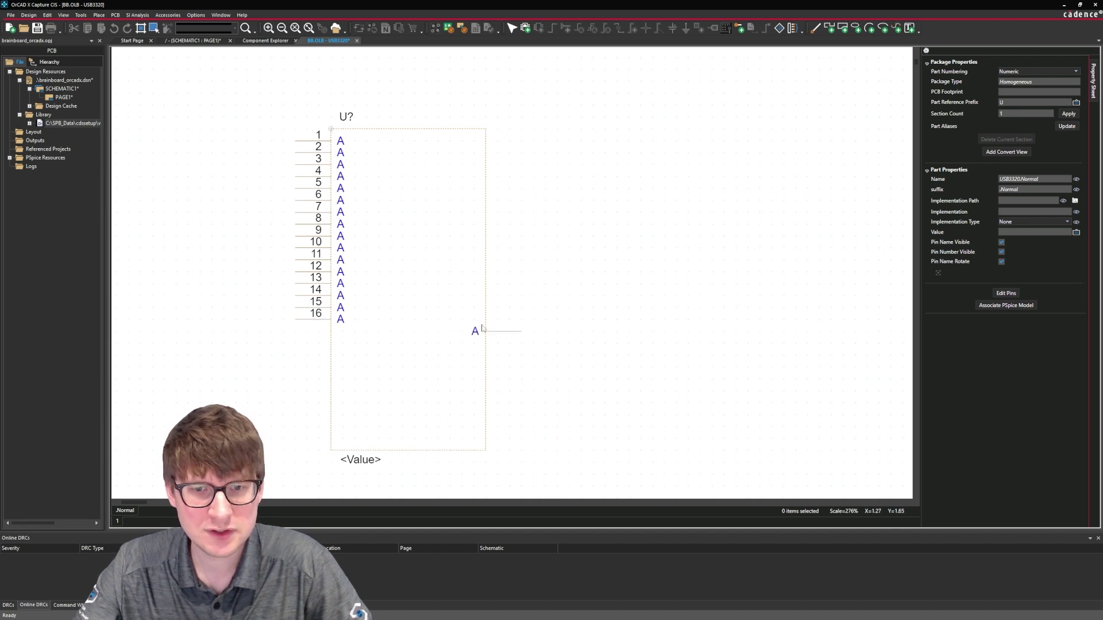
Place pins 17–33 up the right edge, then select the left-edge pins
click(483, 330)
click(484, 319)
click(485, 307)
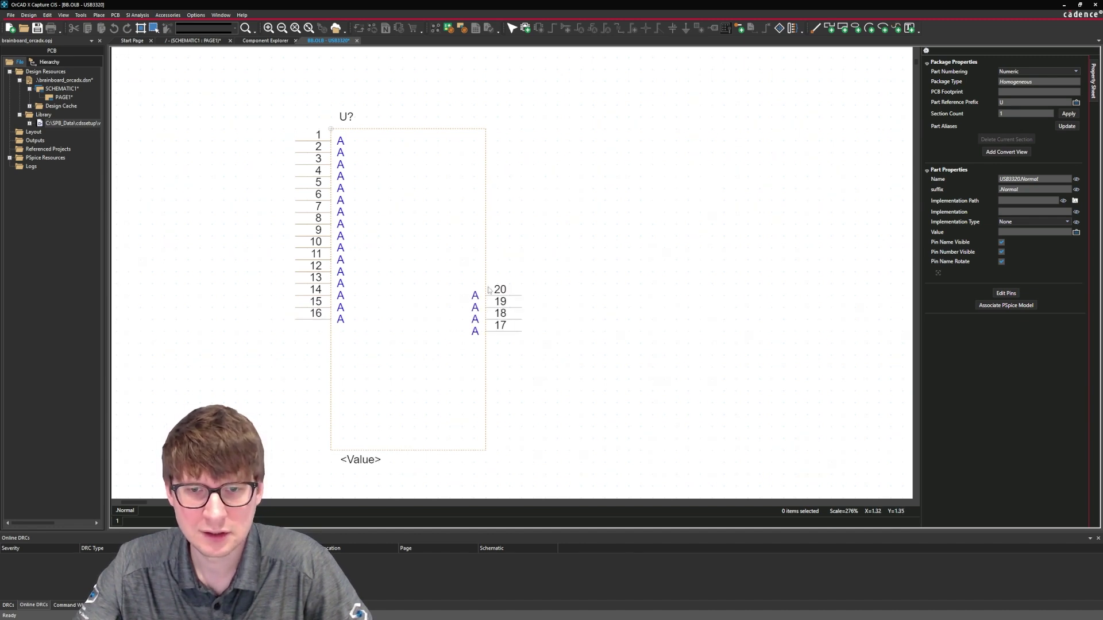
click(486, 295)
click(487, 283)
click(487, 271)
click(488, 259)
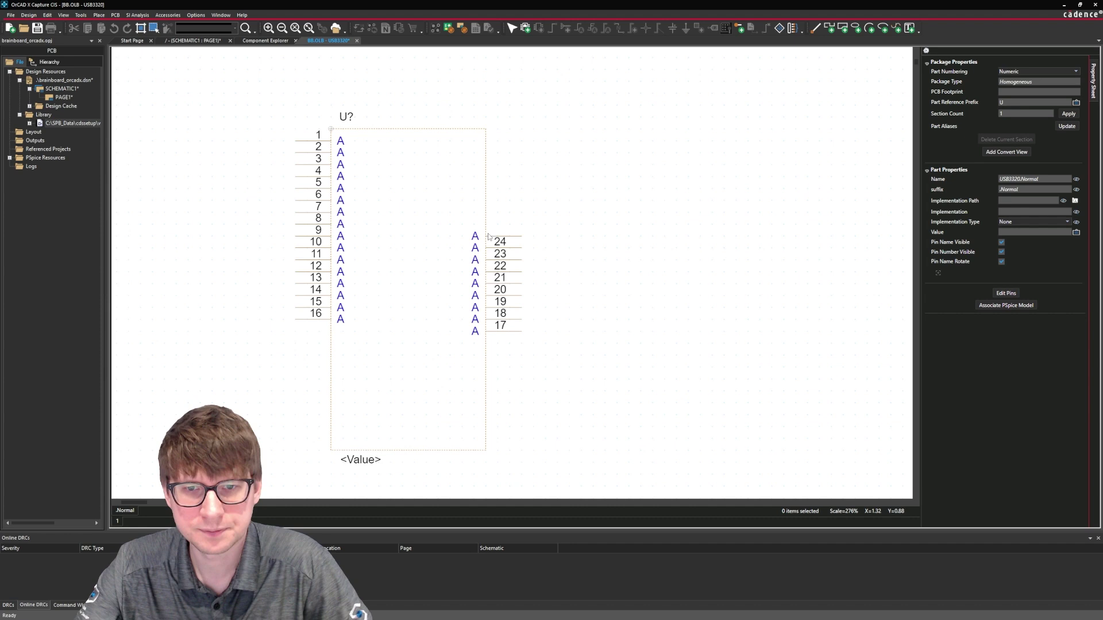
click(488, 247)
click(488, 224)
click(489, 212)
click(489, 200)
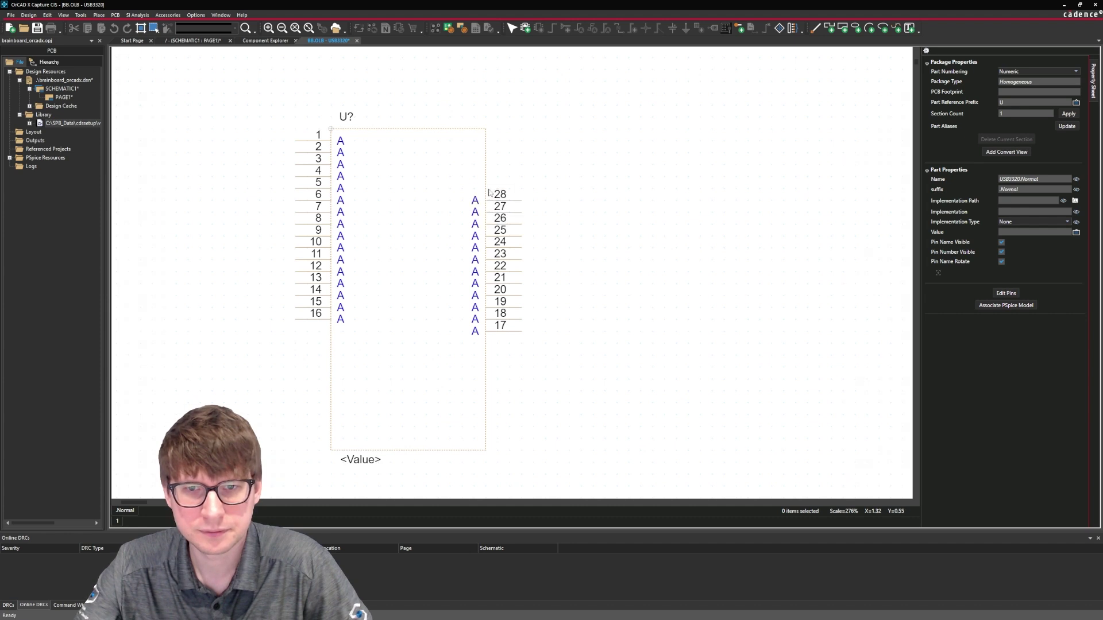
click(490, 188)
click(490, 176)
click(490, 164)
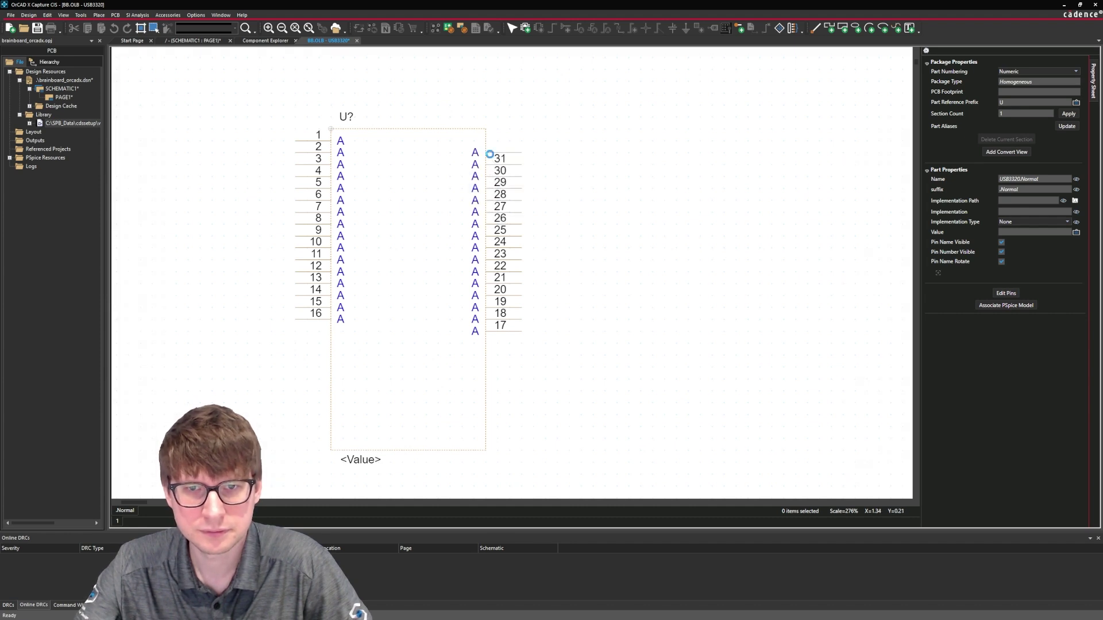
click(491, 152)
click(491, 140)
key(Escape)
drag(264, 116, 303, 333)
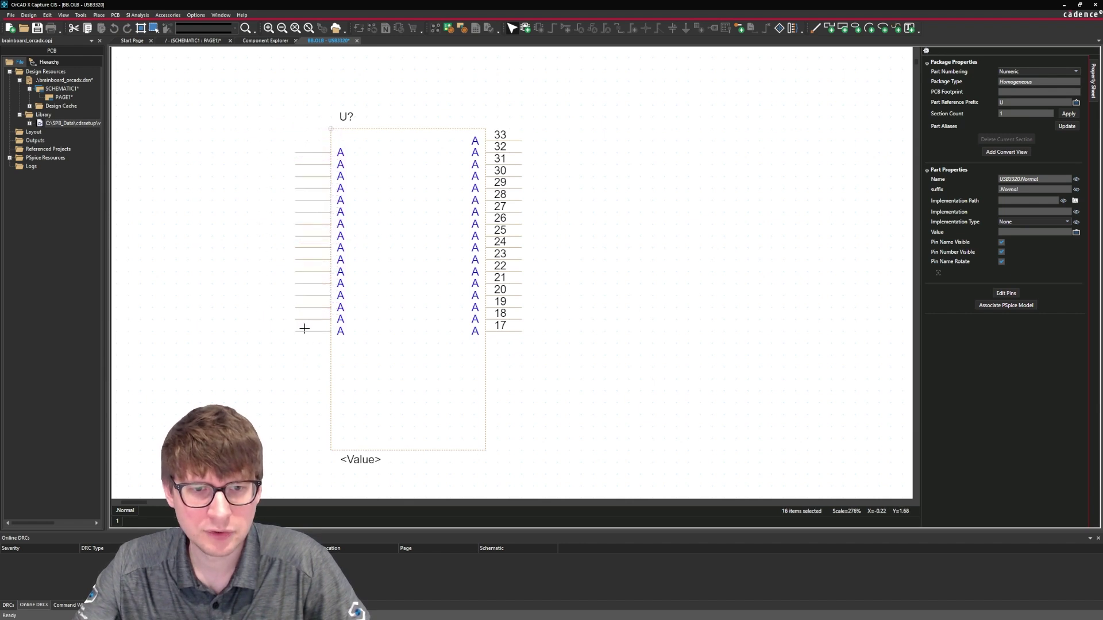
Nudge the left pins down a grid step and rename pin 1 to CLKOUT in the Property Sheet
click(547, 335)
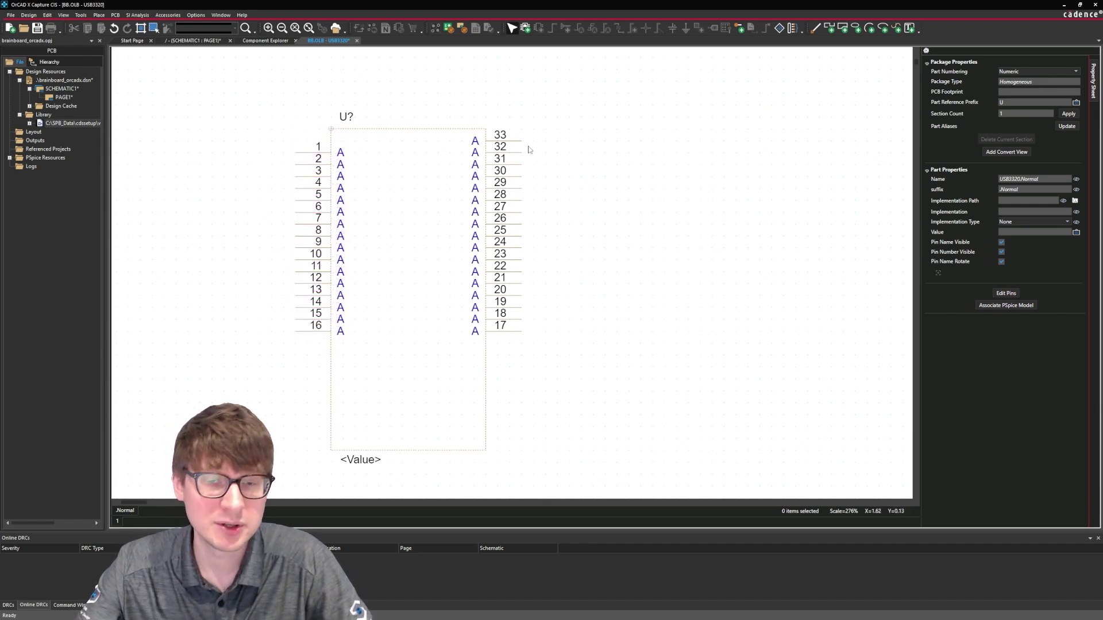
scroll(571, 190, left, 1)
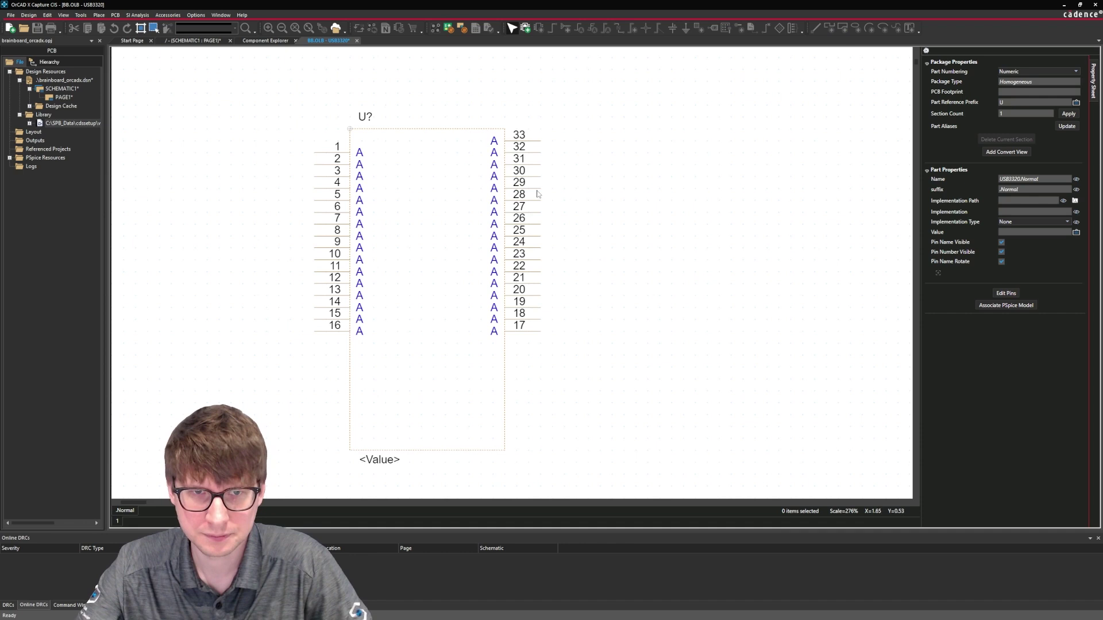
click(320, 156)
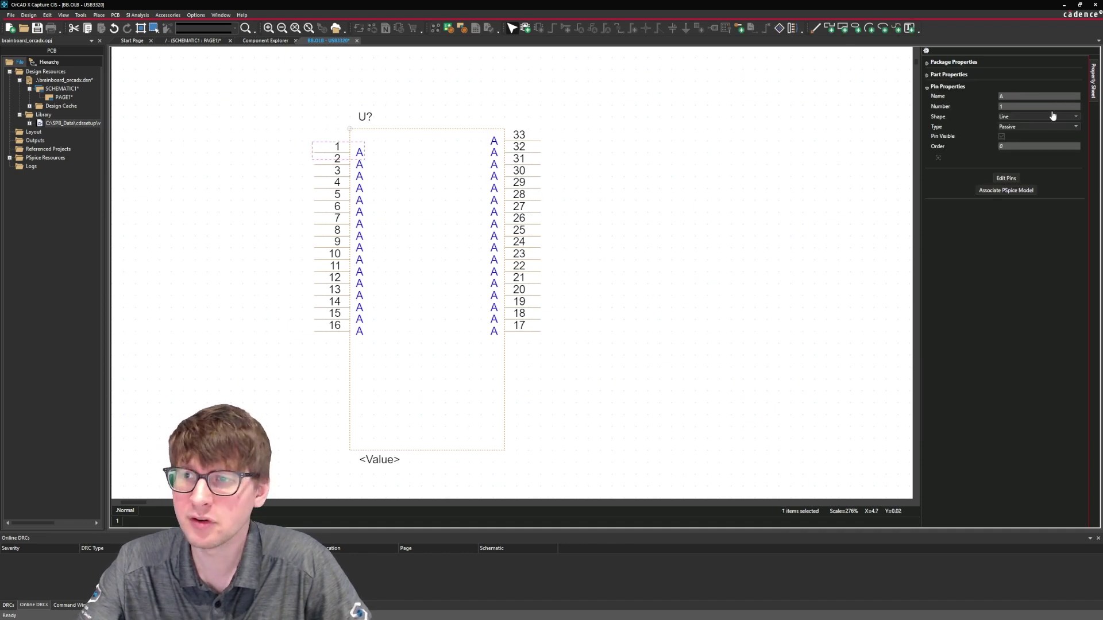
click(1034, 96)
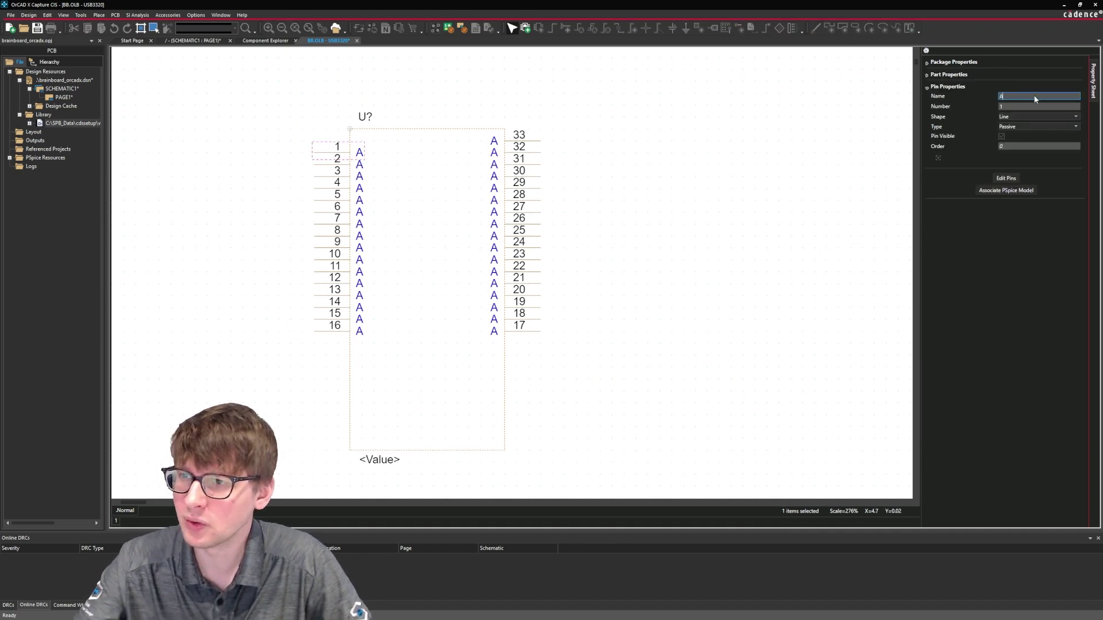
text(CLKOUT)
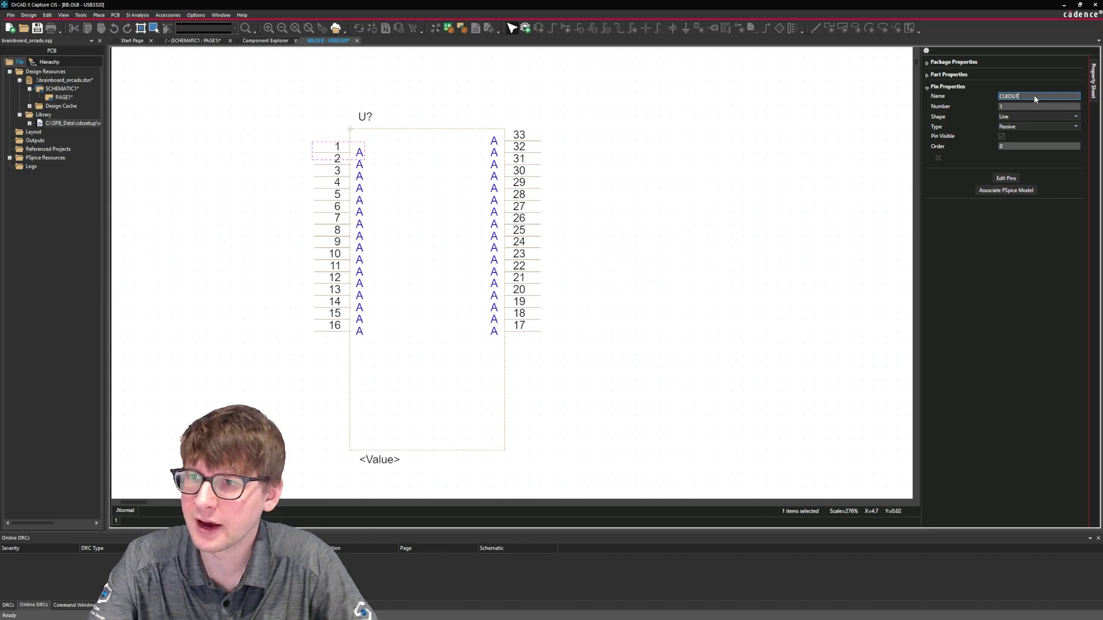
click(745, 144)
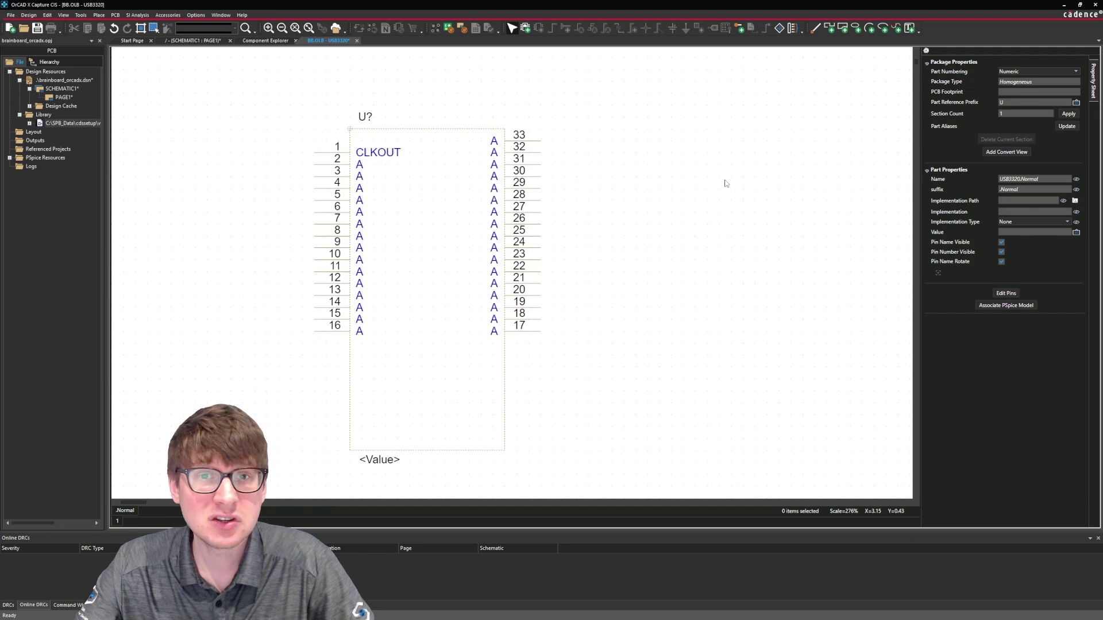
In the Edit Pins table, name the next pins DATA0, DATA1 and DATA2
click(1002, 294)
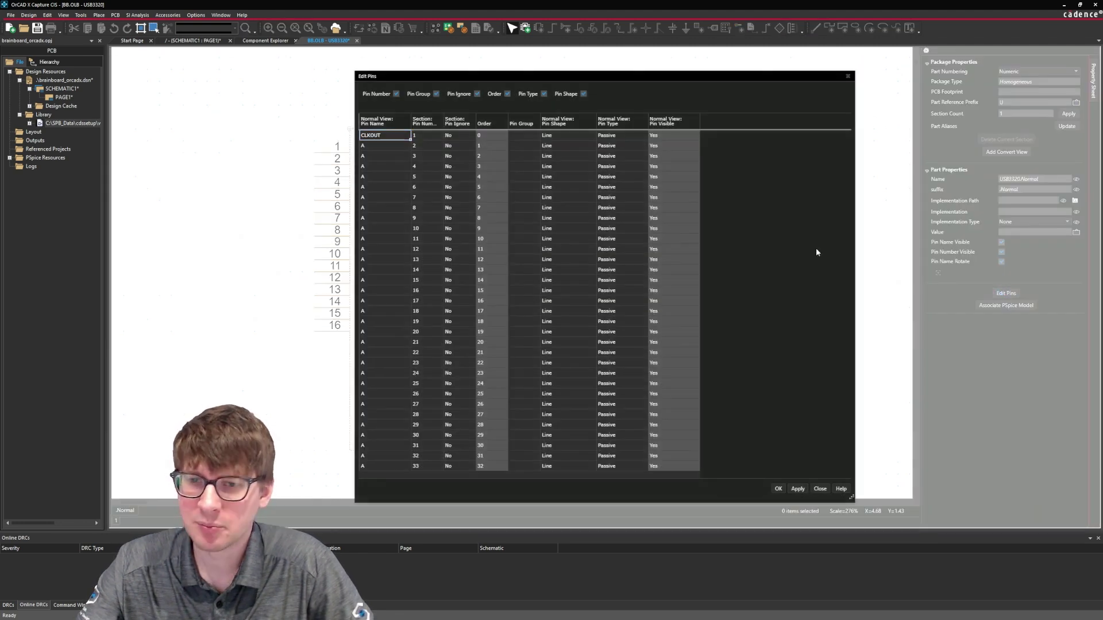
drag(557, 77, 332, 61)
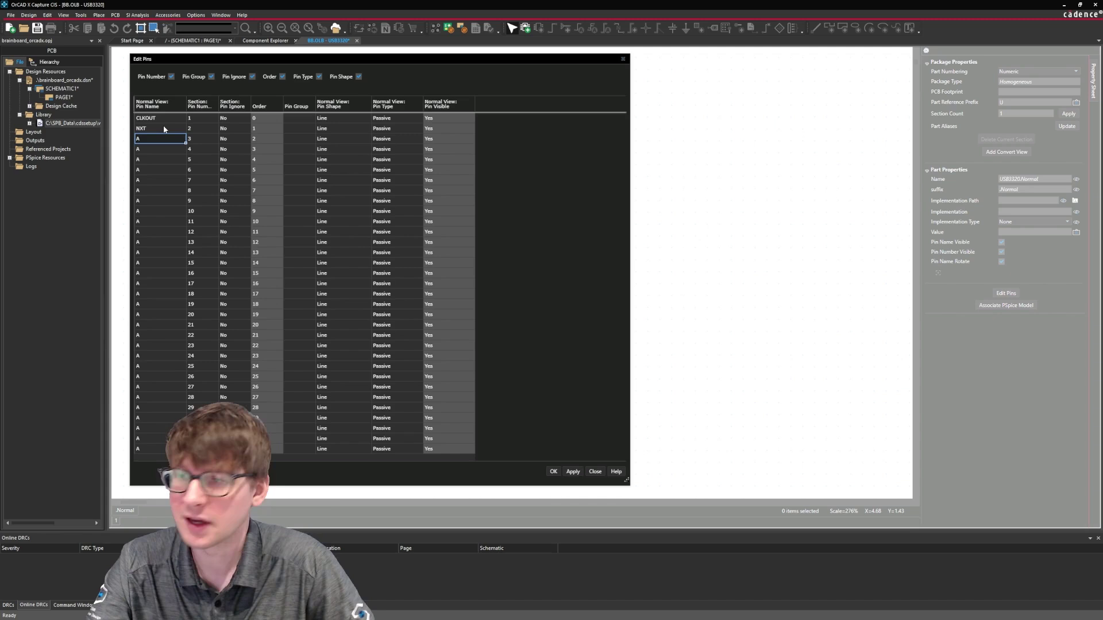
text(DATA0)
key(Return)
text(DATA1)
key(Return)
text(DATA2)
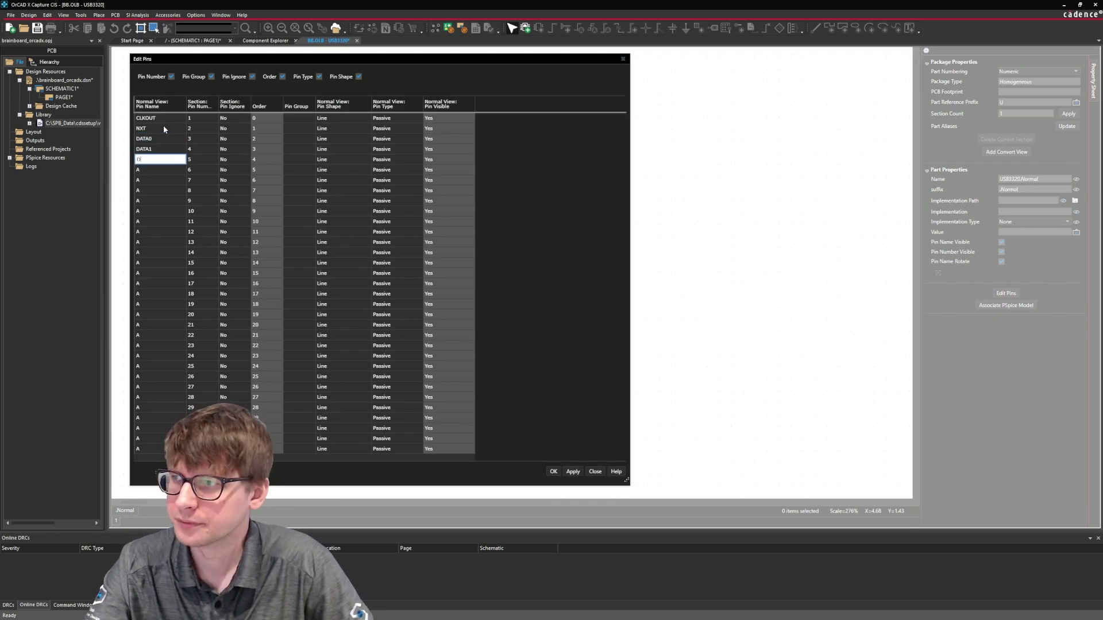
key(Return)
Enter the remaining names DATA3 through SPK_R, CPEN through STP and VDD18, and apply
text(DATA3 DATA4 REFSEL0 DATA5 )
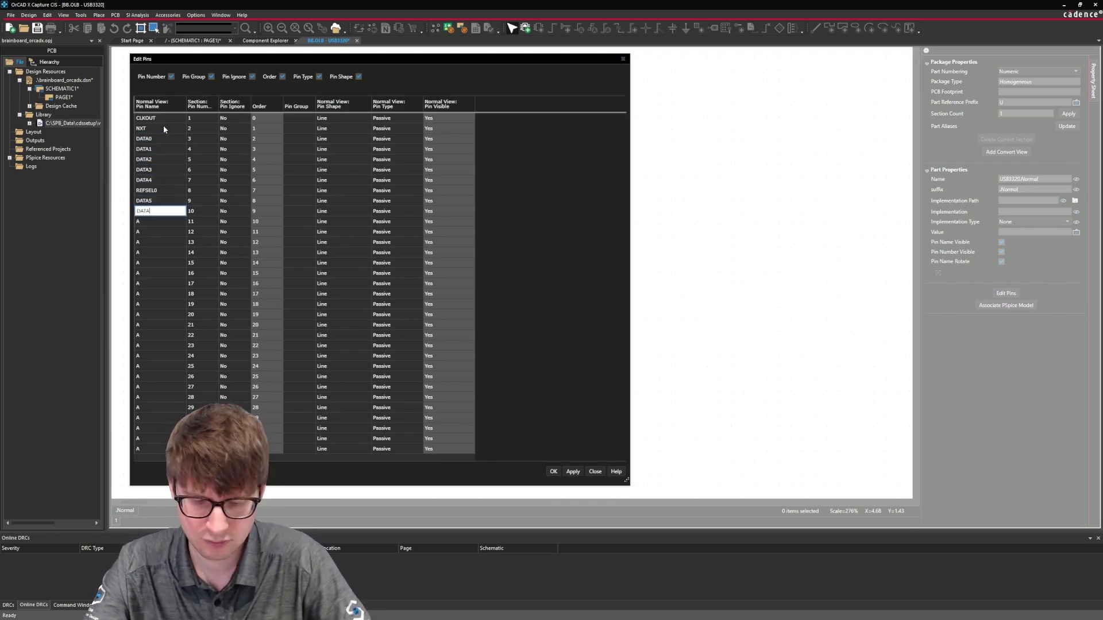
text(DATA6 REFSEL1 N/C DATA7 REFSEL2 S)
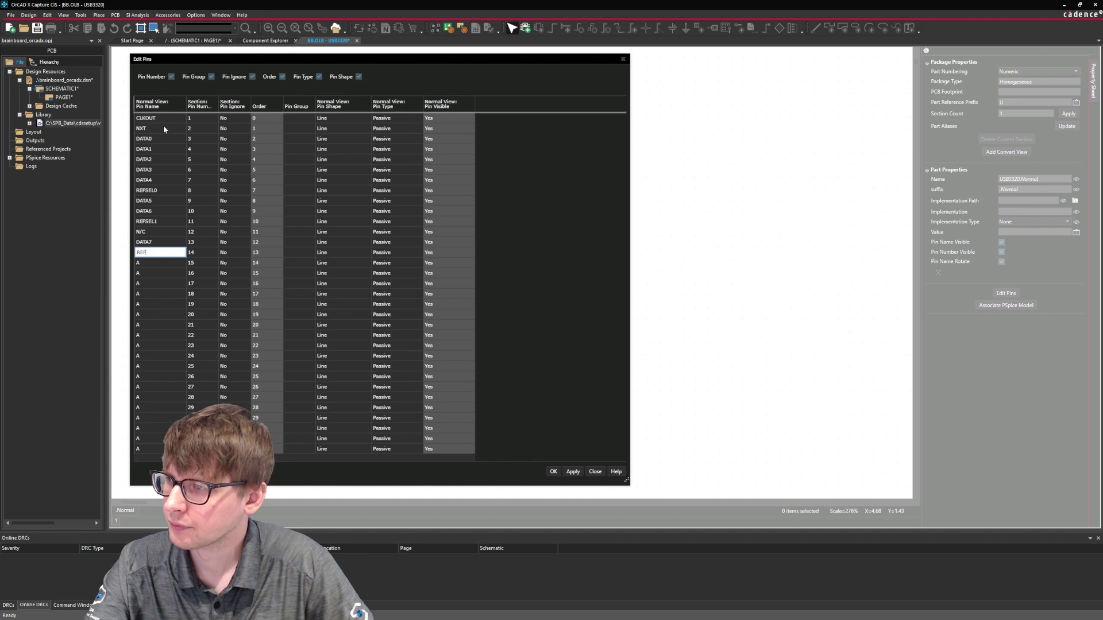
text(PK_L)
key(Return)
text(SPK_R)
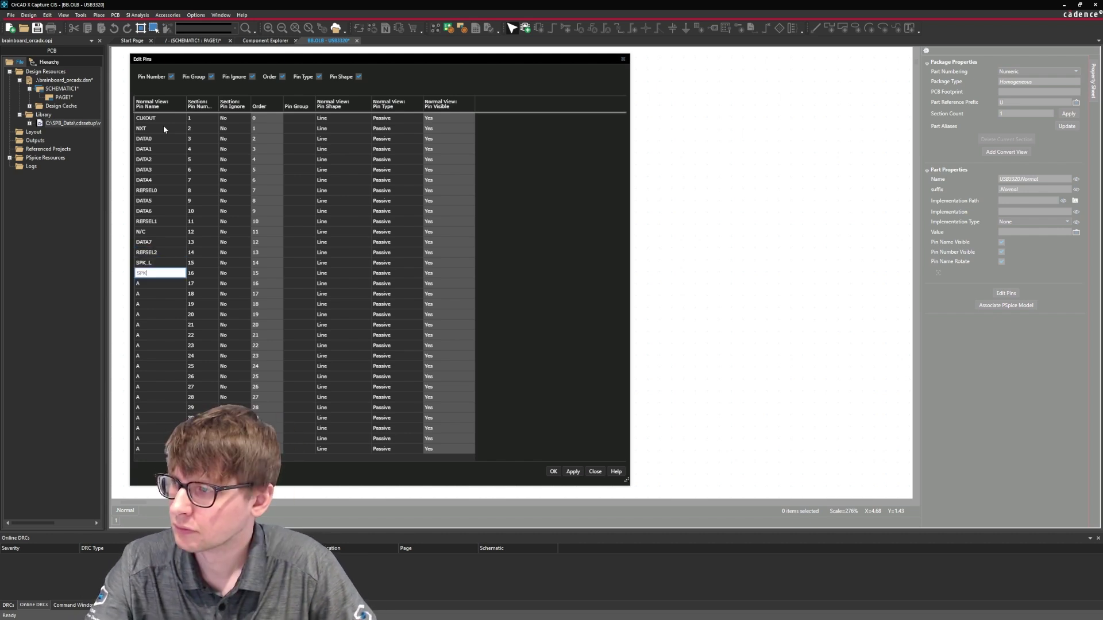
key(Return)
text(CPEN DP DM VDD33 VBAT VBUS )
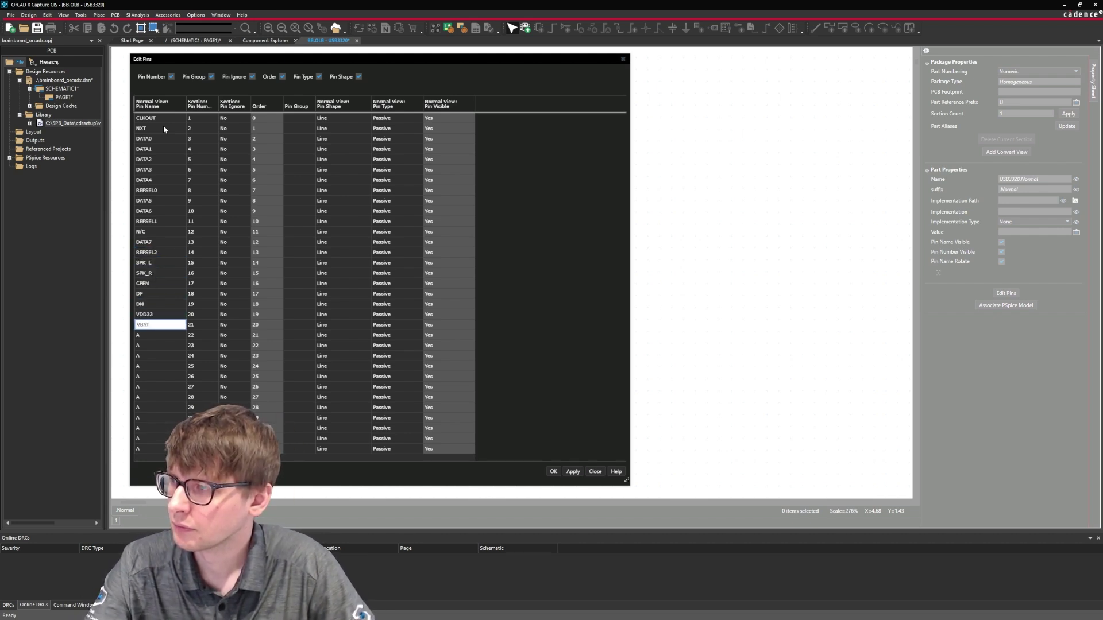
text(ID RBIAS XO REFCLK RESETB V)
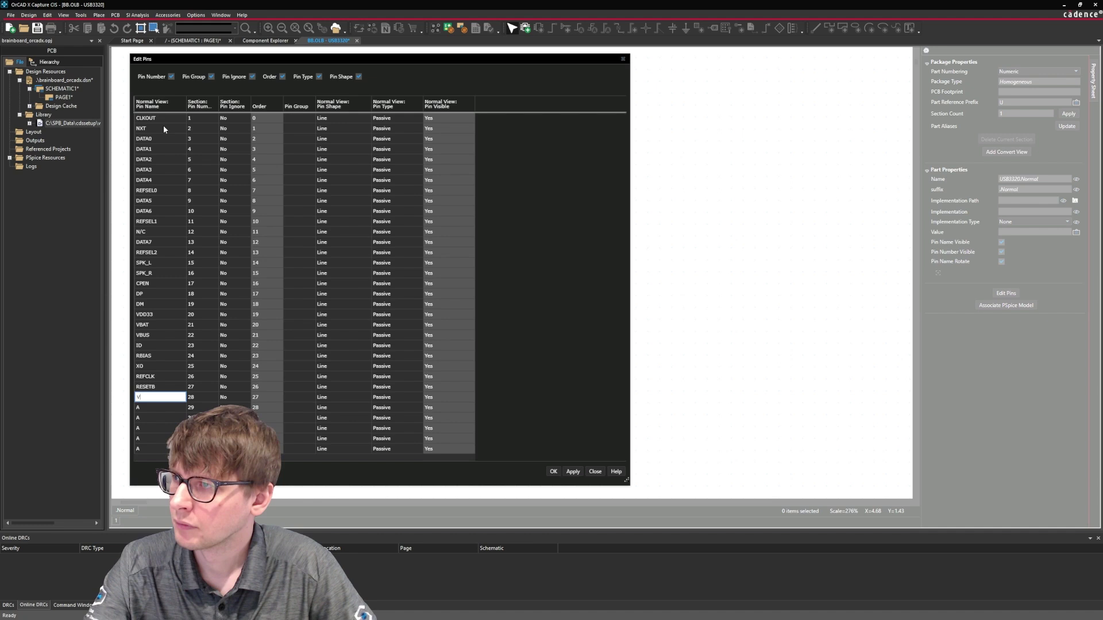
text(DD18 STP)
key(Return)
text(VDD18)
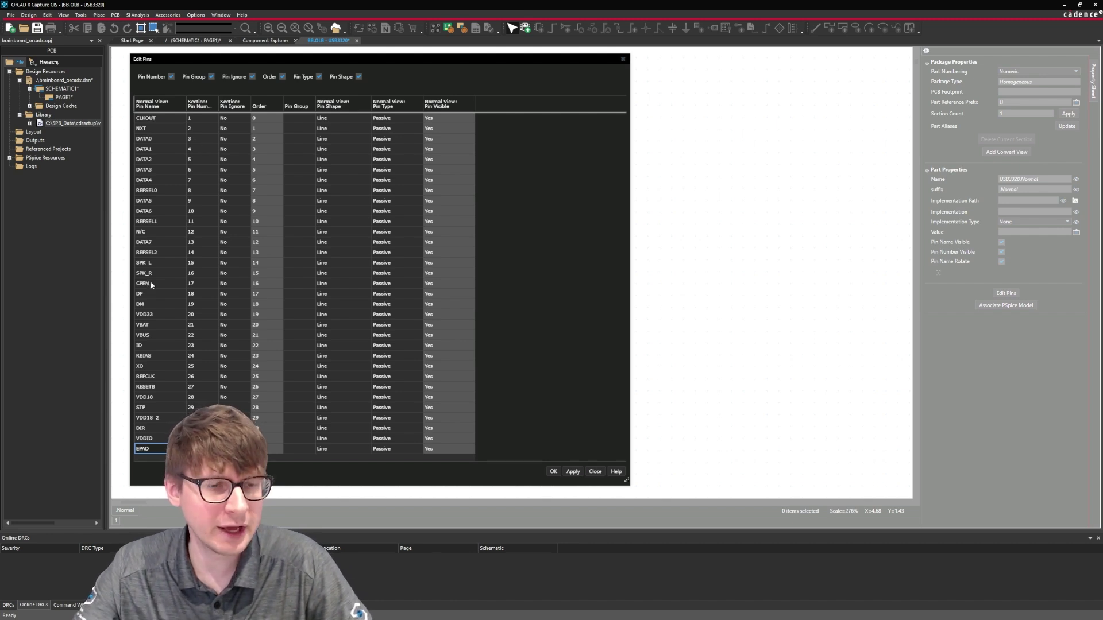
click(553, 472)
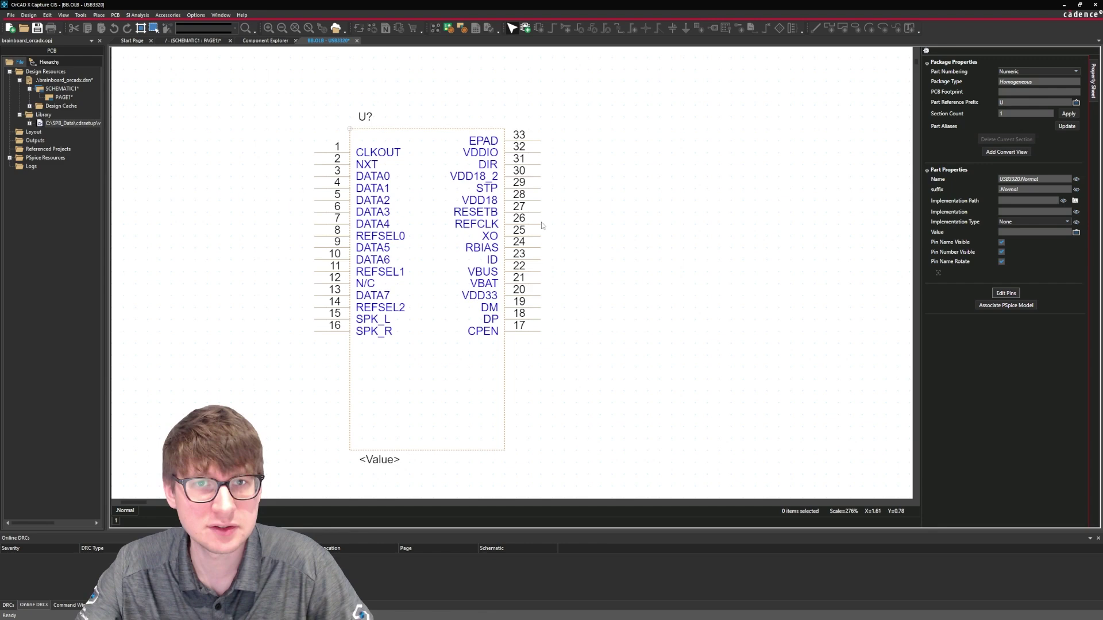
Reopen the pin table, sort by name descending, and make DATA7 Bidirectional
click(1006, 293)
drag(538, 77, 440, 60)
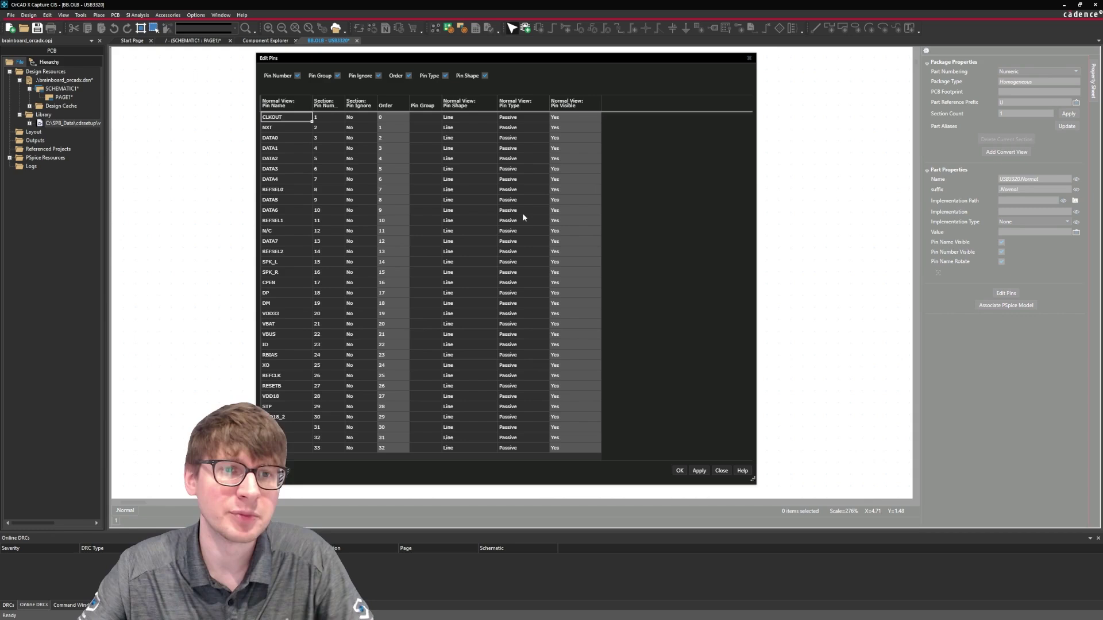
click(290, 108)
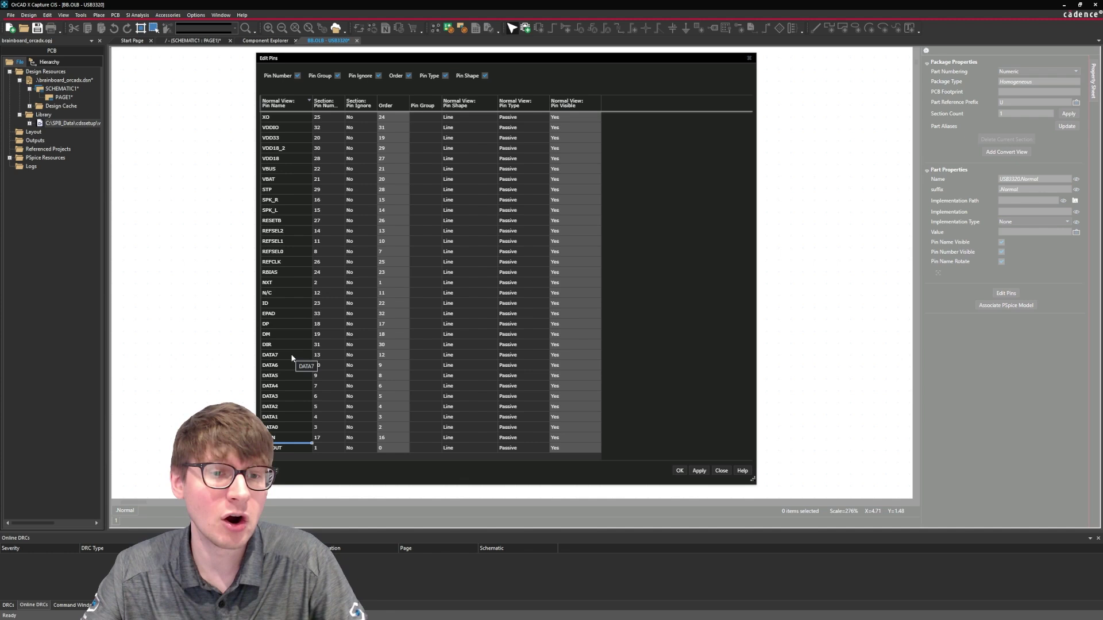
click(525, 355)
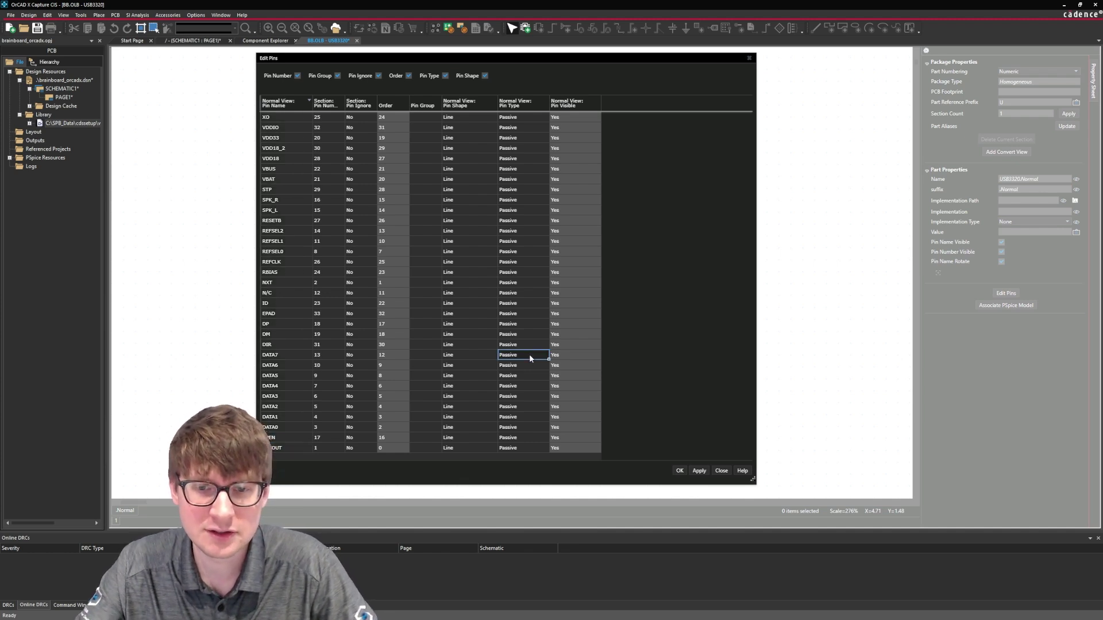
shift+click(536, 426)
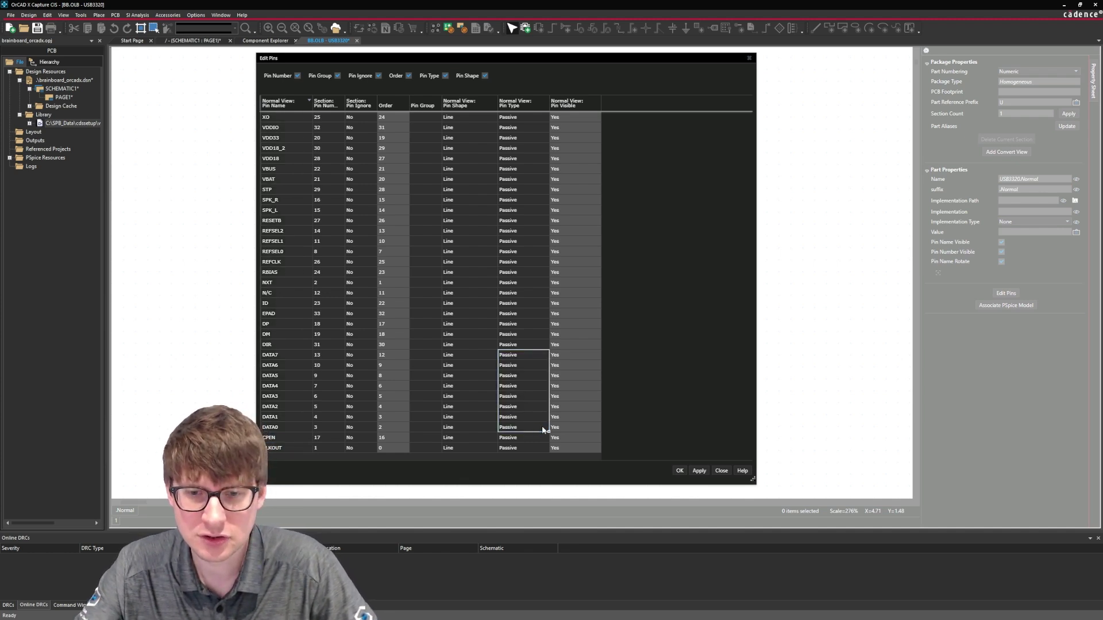
click(527, 355)
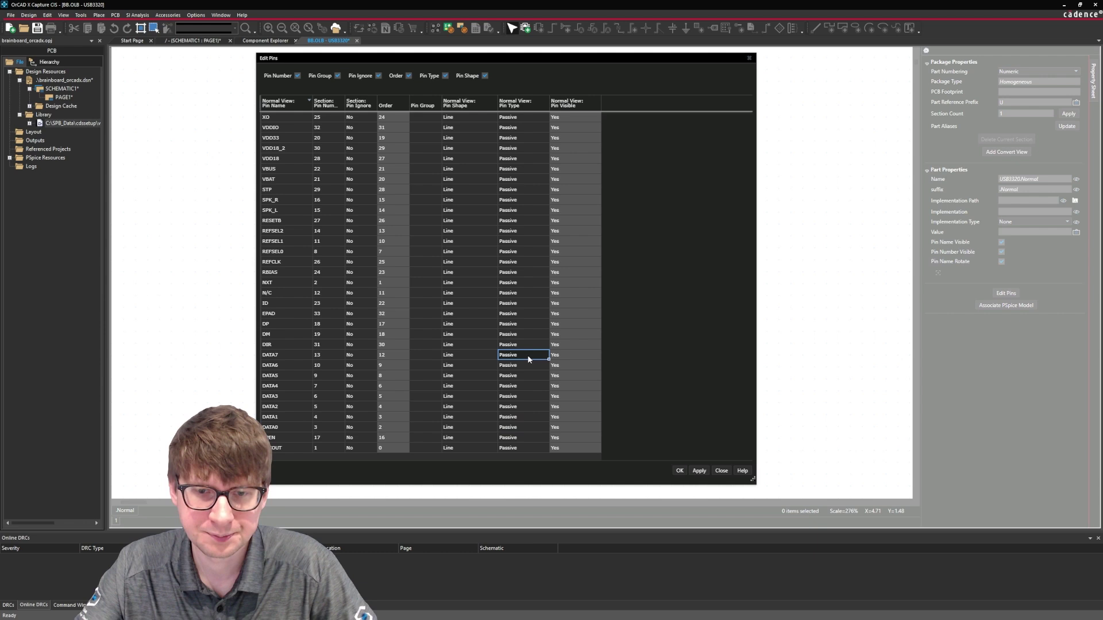
click(545, 355)
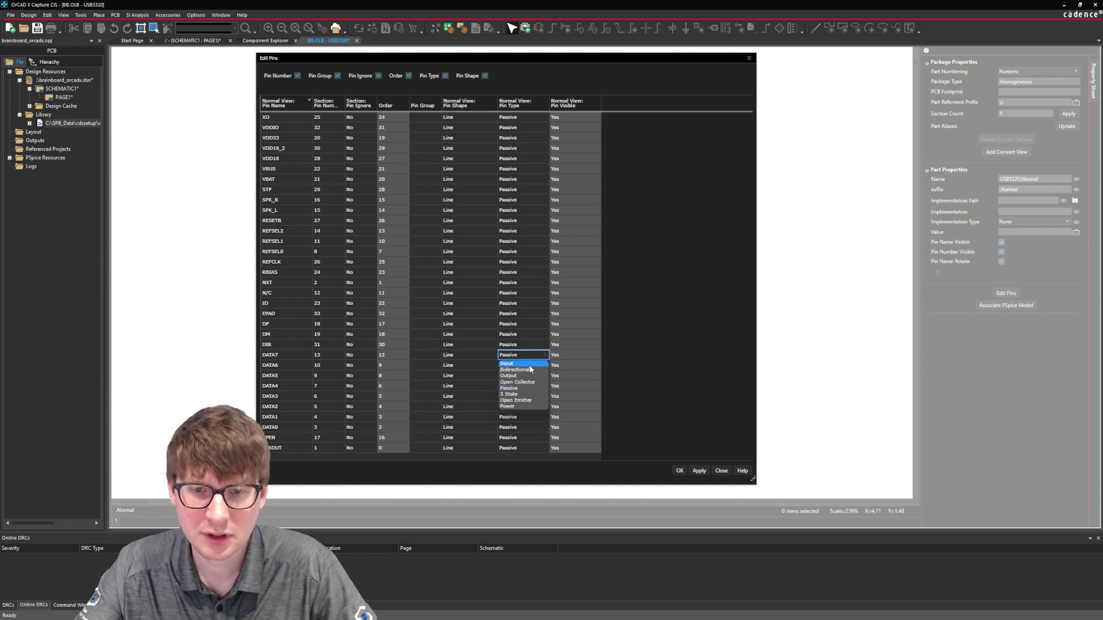
click(527, 370)
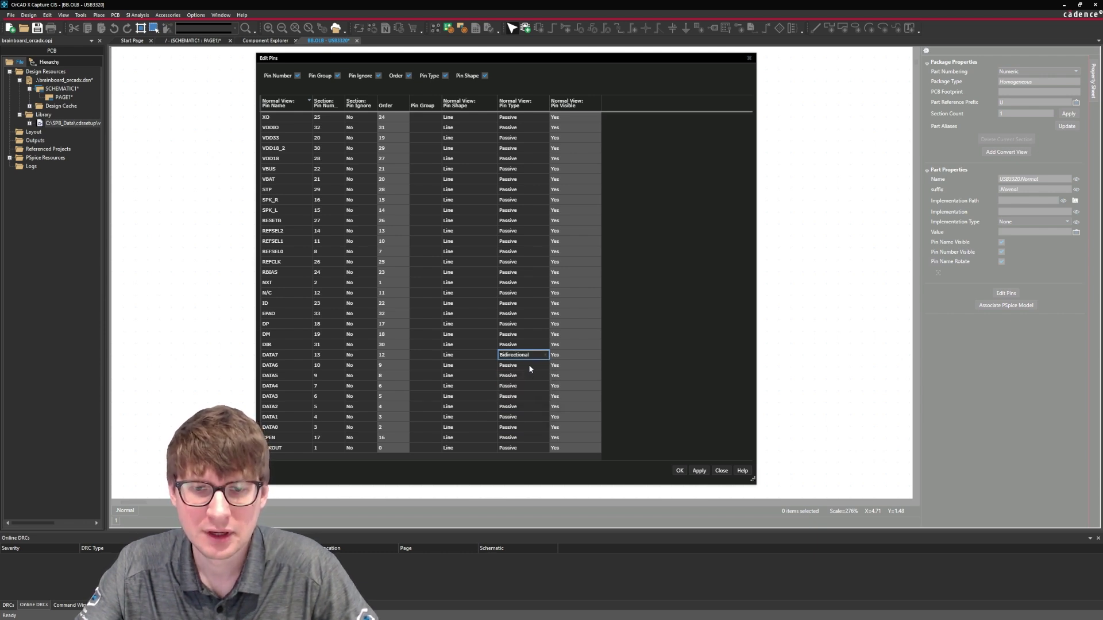
Set the pin type of DATA6 down through DATA0 to Bidirectional
click(521, 369)
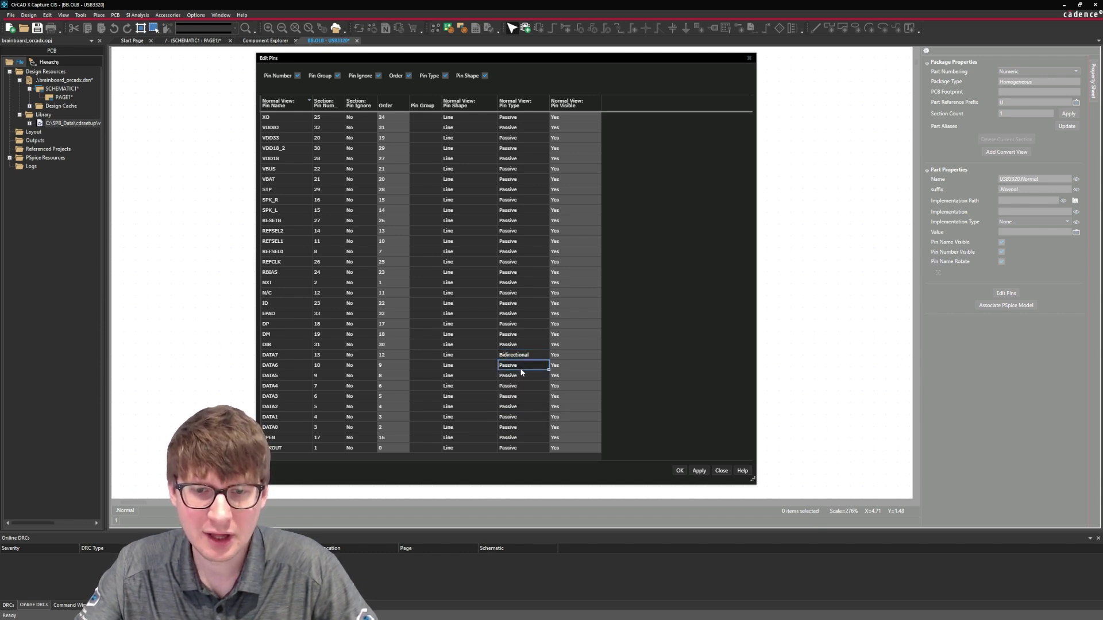
shift+click(521, 426)
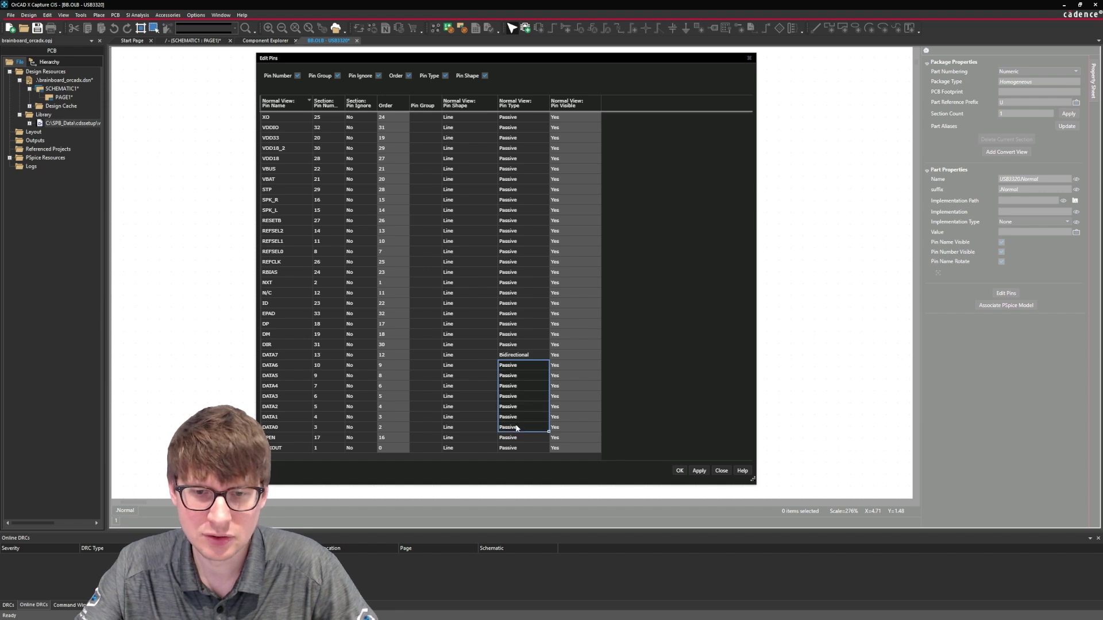
click(521, 365)
click(524, 380)
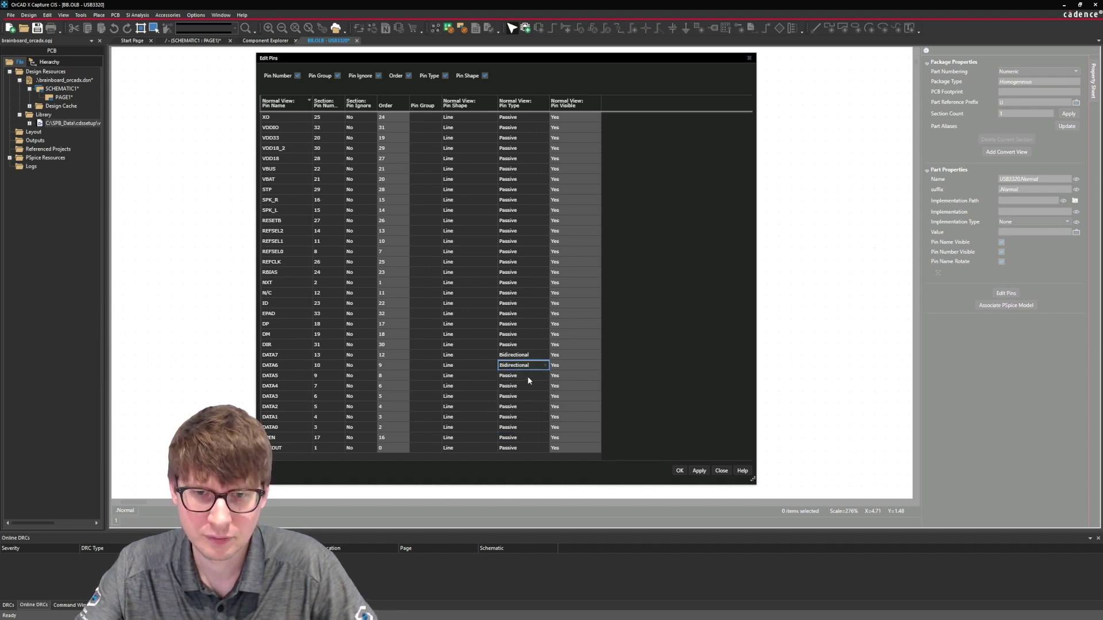
click(527, 375)
click(525, 386)
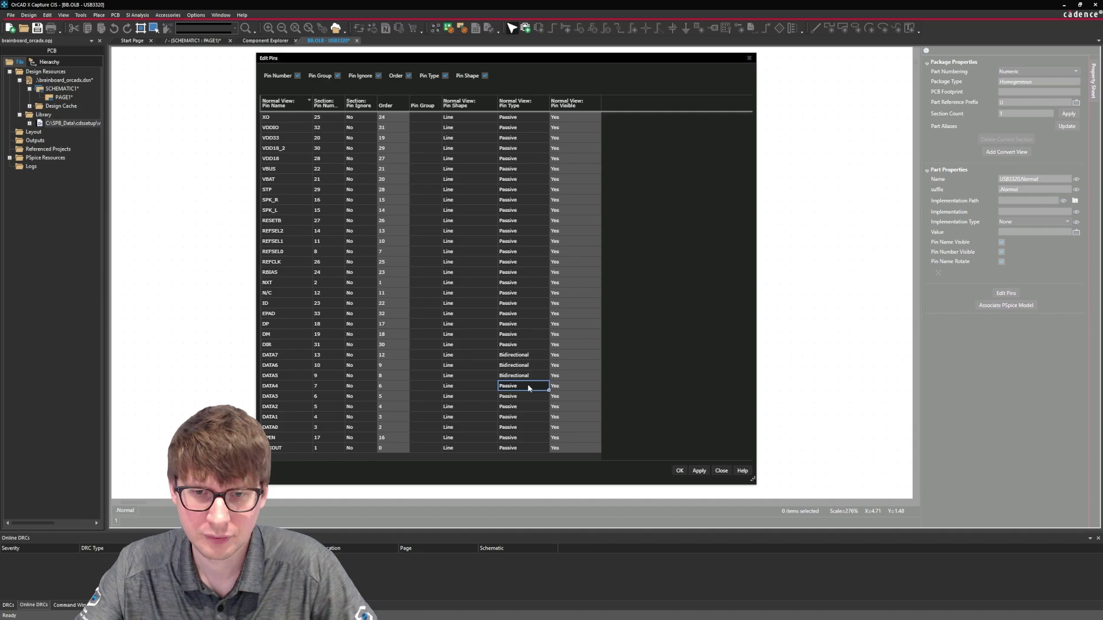
click(527, 384)
click(532, 393)
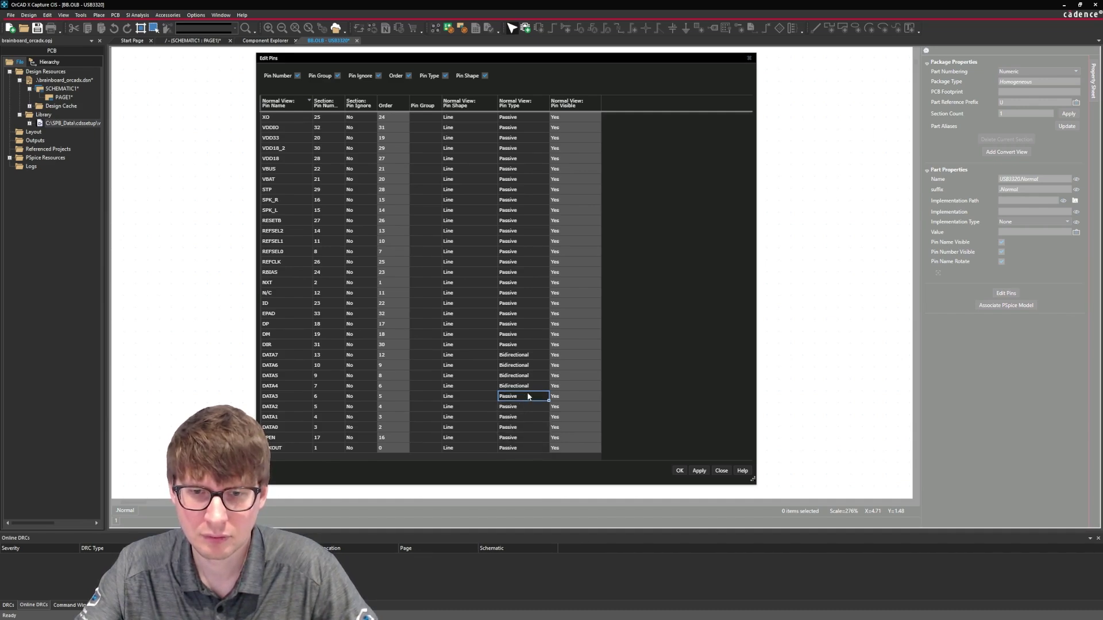
click(526, 397)
click(537, 403)
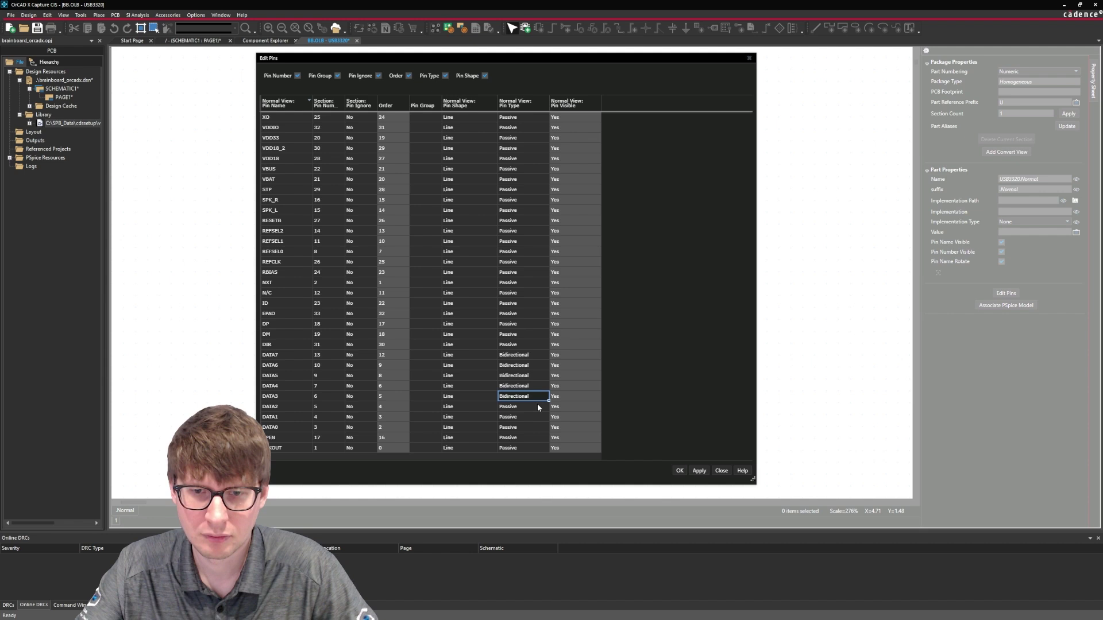
click(529, 407)
click(525, 416)
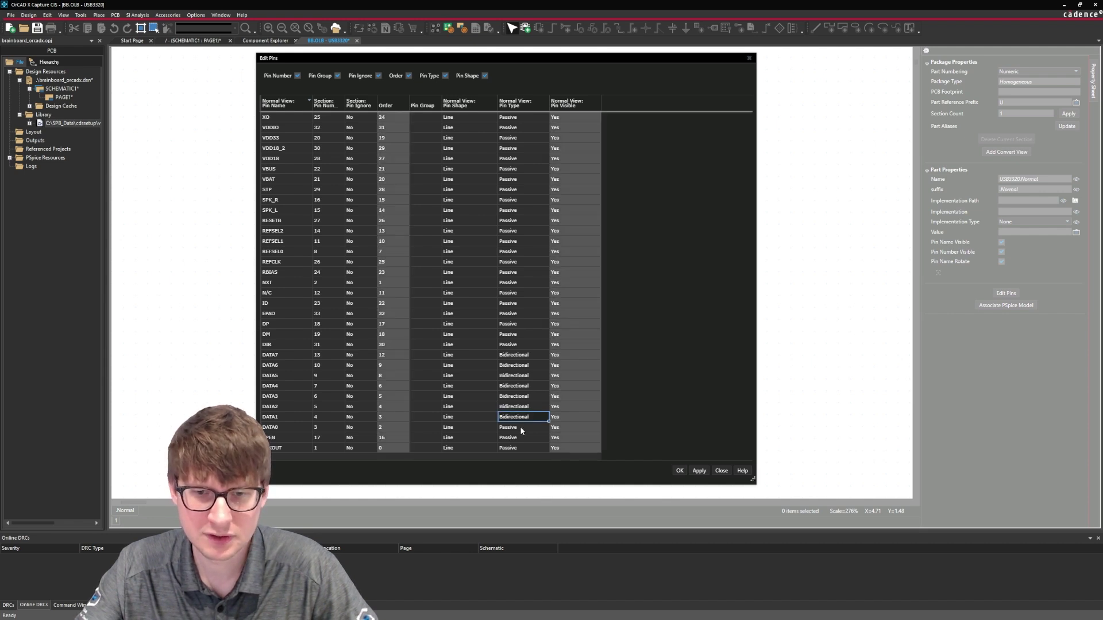
click(520, 427)
click(518, 355)
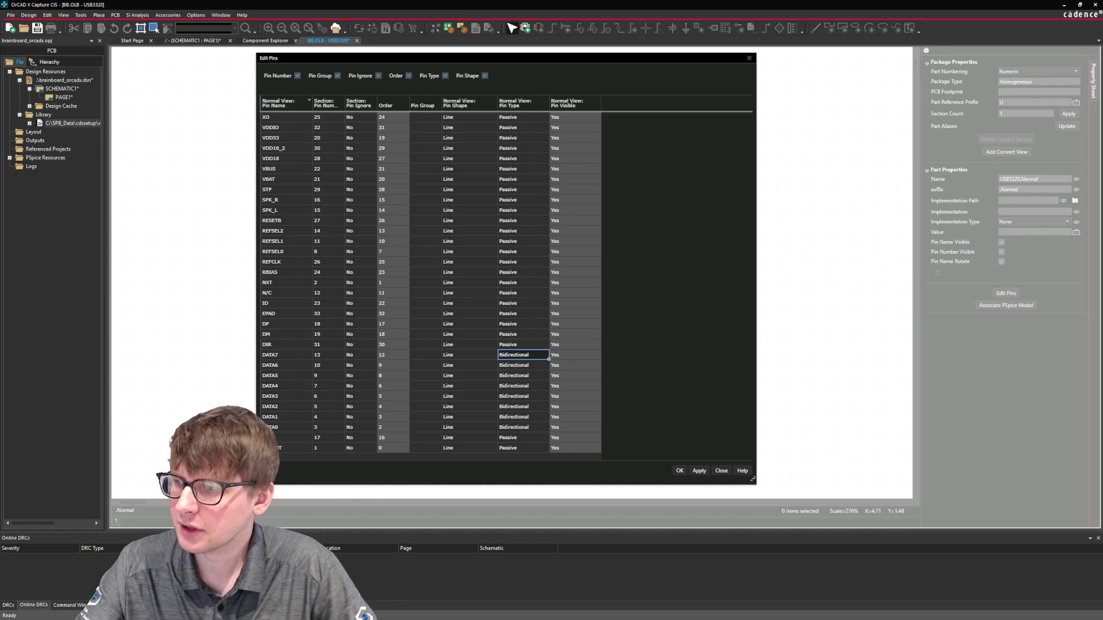
Widen the datasheet window to read Table 2-1, showing CLKOUT and NXT as Output
key(alt+Tab)
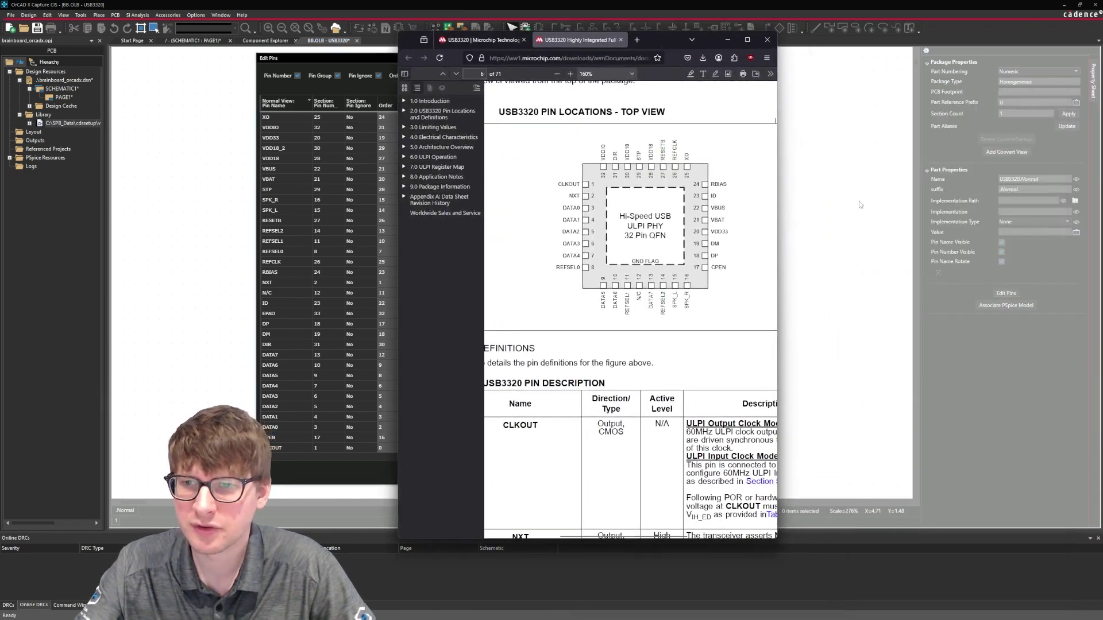
drag(781, 211, 1015, 225)
scroll(659, 378, down, 3)
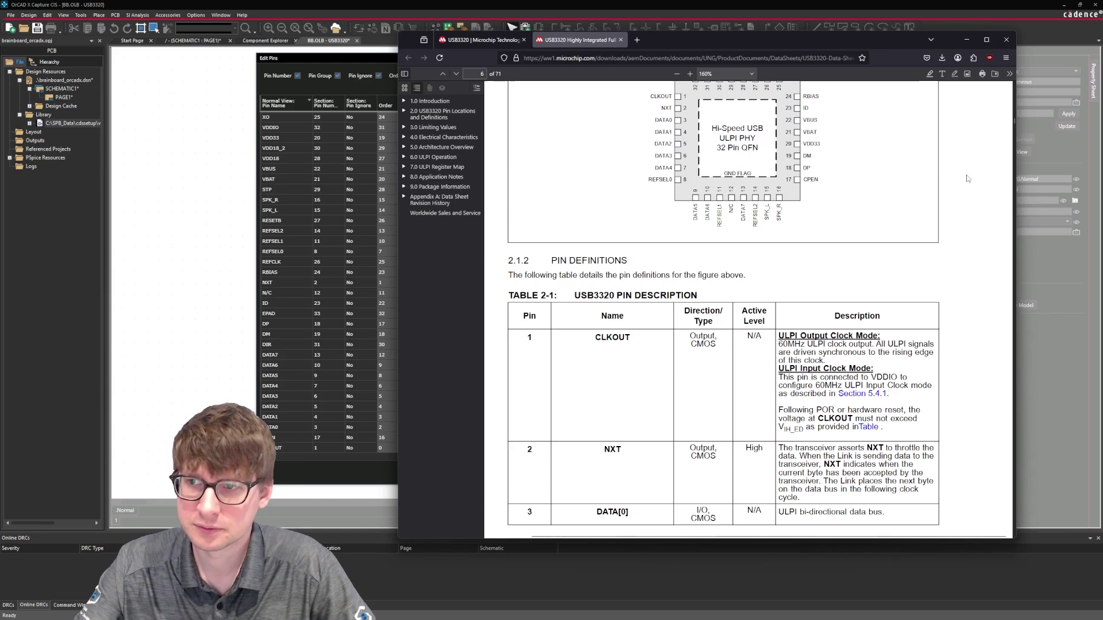
drag(1015, 179, 839, 180)
Set CLKOUT and NXT to Output and REFSEL2 to Input, leaving N/C Passive
click(790, 39)
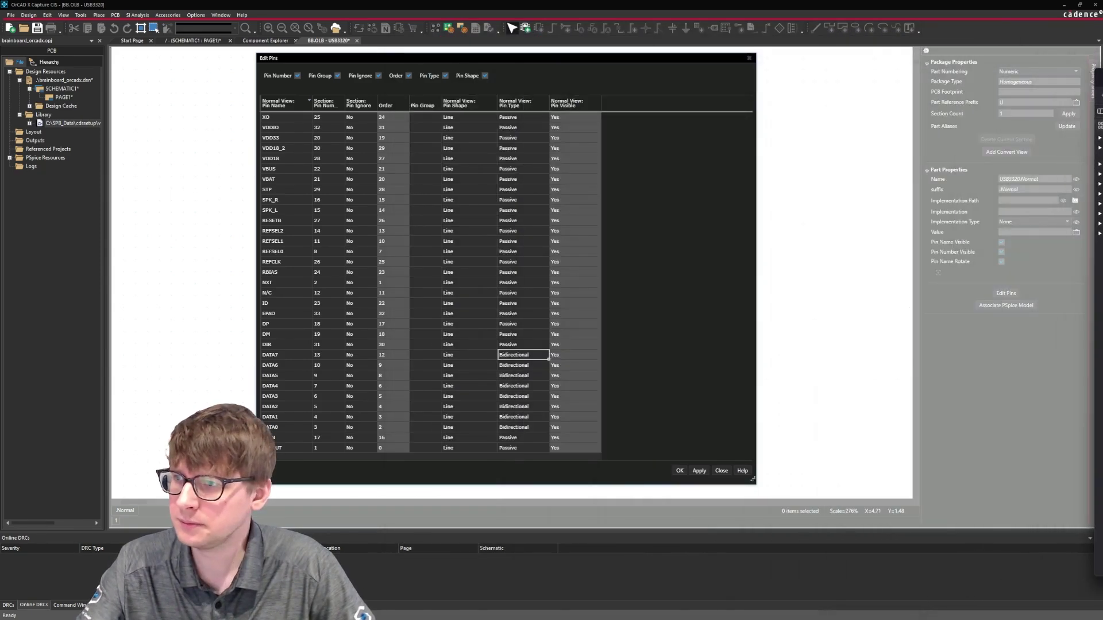
click(511, 448)
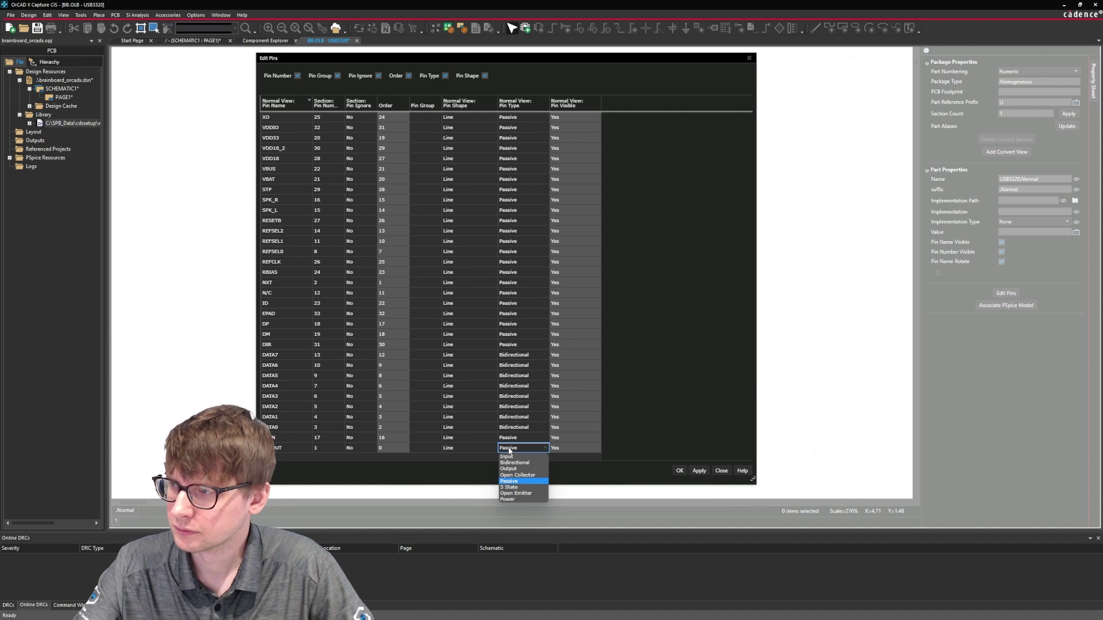
click(508, 469)
click(520, 283)
click(524, 304)
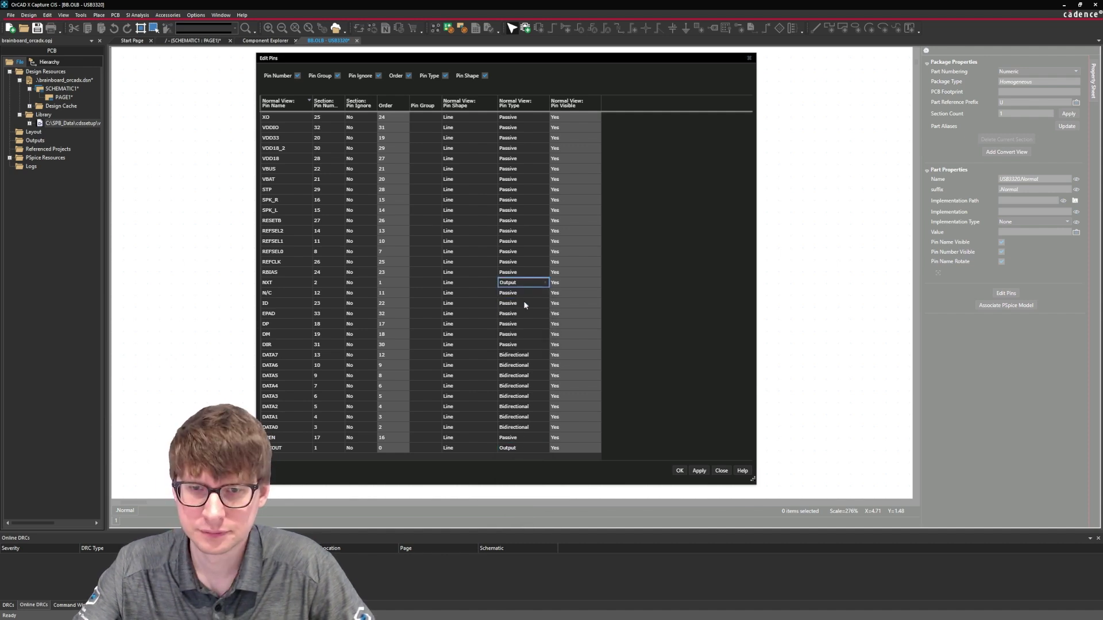
click(517, 231)
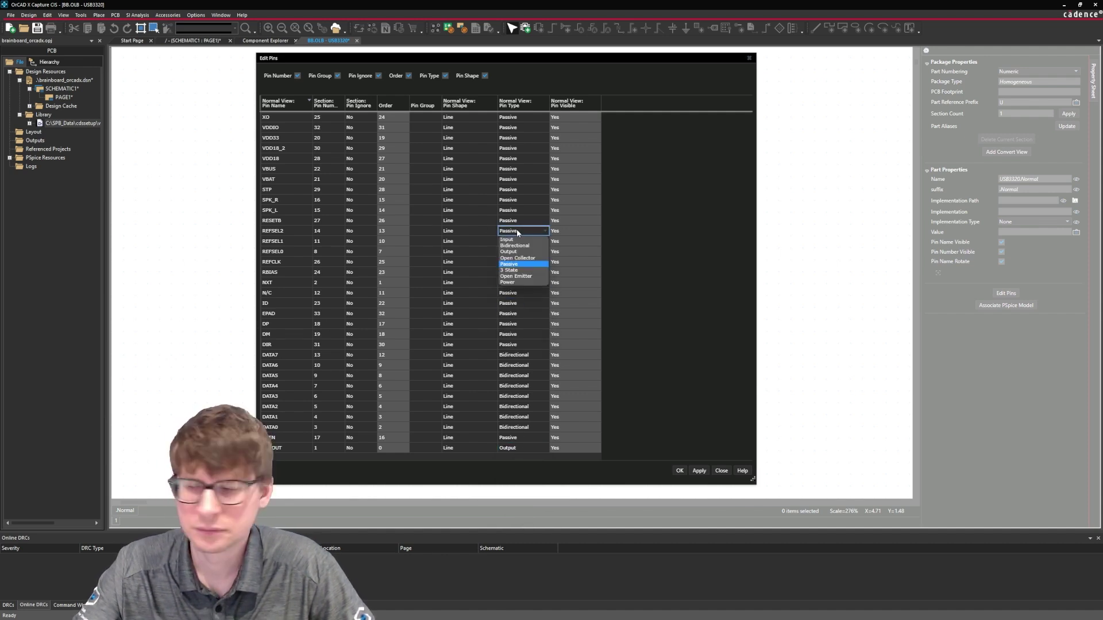
click(522, 248)
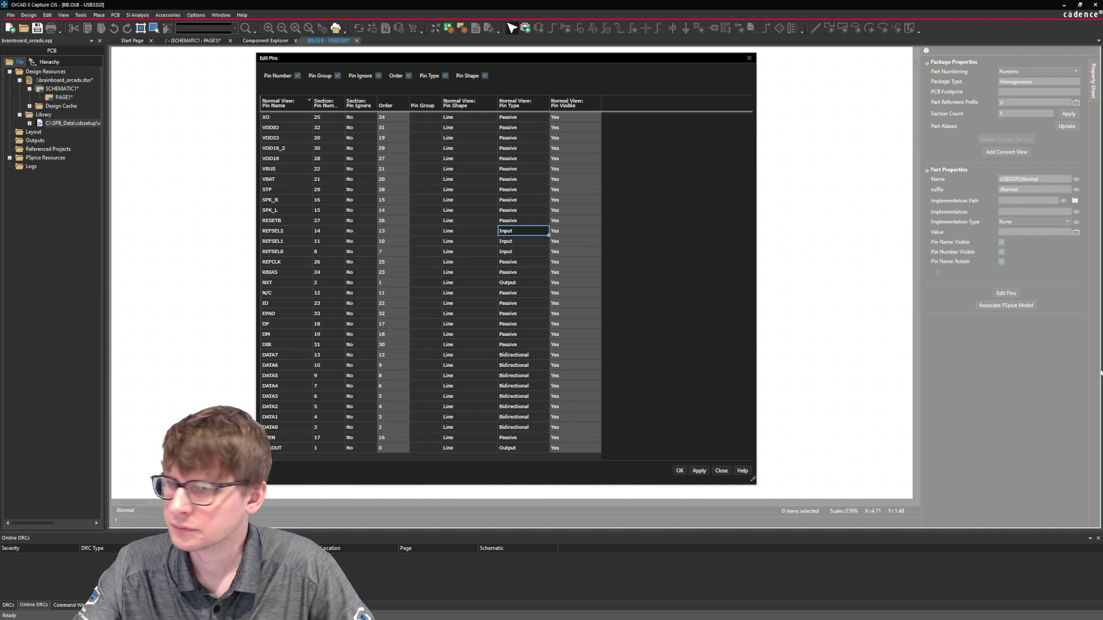
click(520, 293)
click(517, 299)
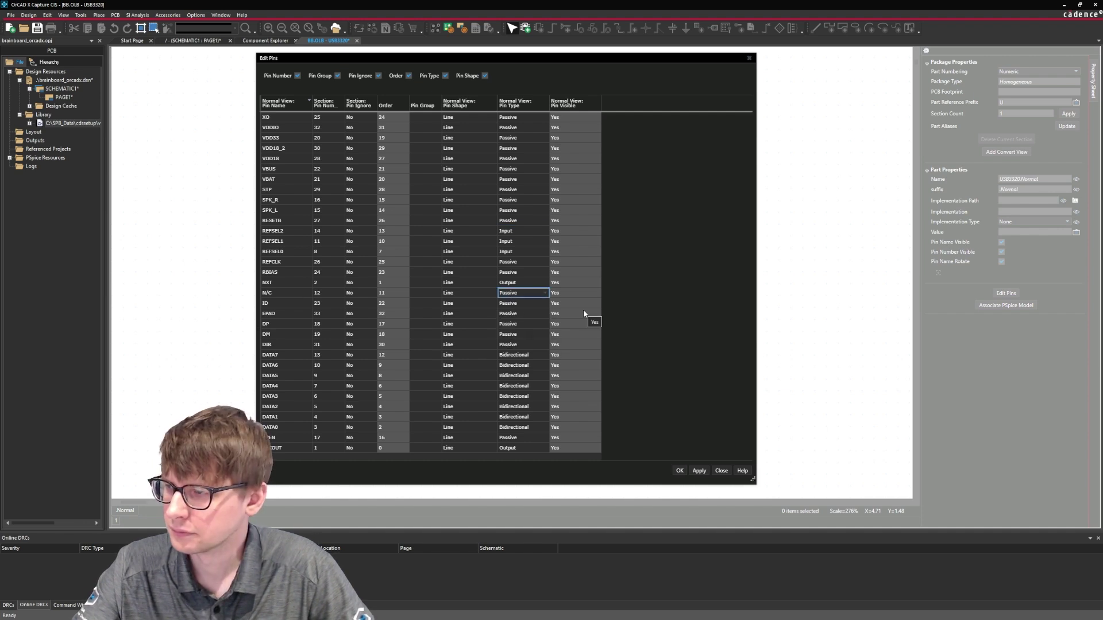
Make SPK_R, SPK_L, DP and DM Bidirectional and set CPEN to Output
click(520, 200)
click(520, 218)
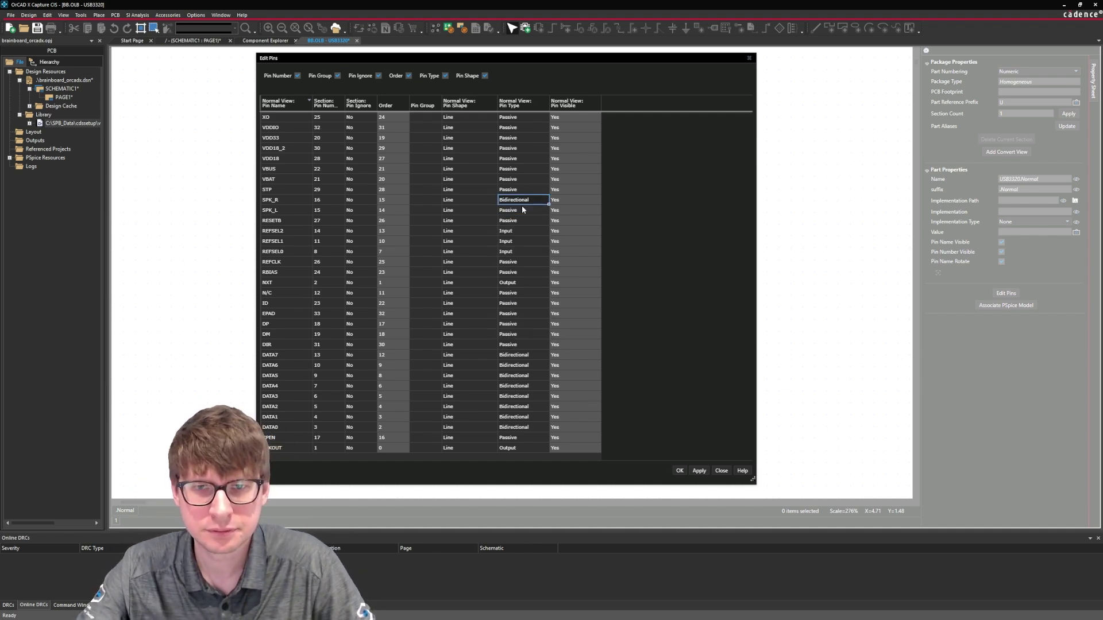
click(522, 209)
click(520, 228)
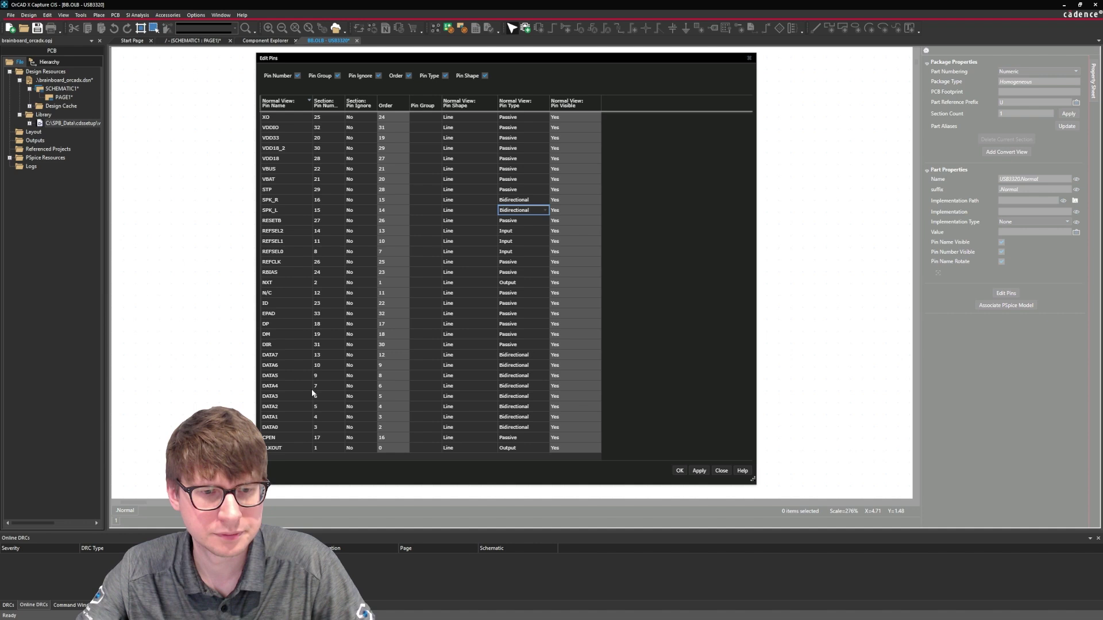
click(519, 437)
click(533, 454)
click(520, 324)
click(515, 337)
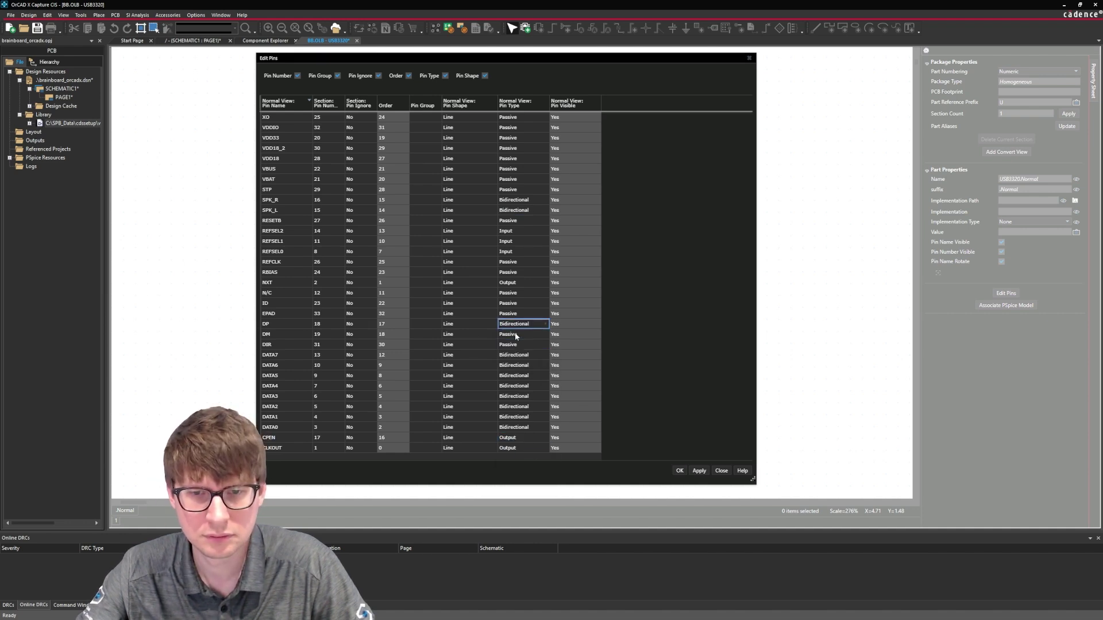
click(515, 335)
click(516, 348)
Set VDDIO and the other supply pins to Power, ID and REFCLK Input, XO Output
click(507, 128)
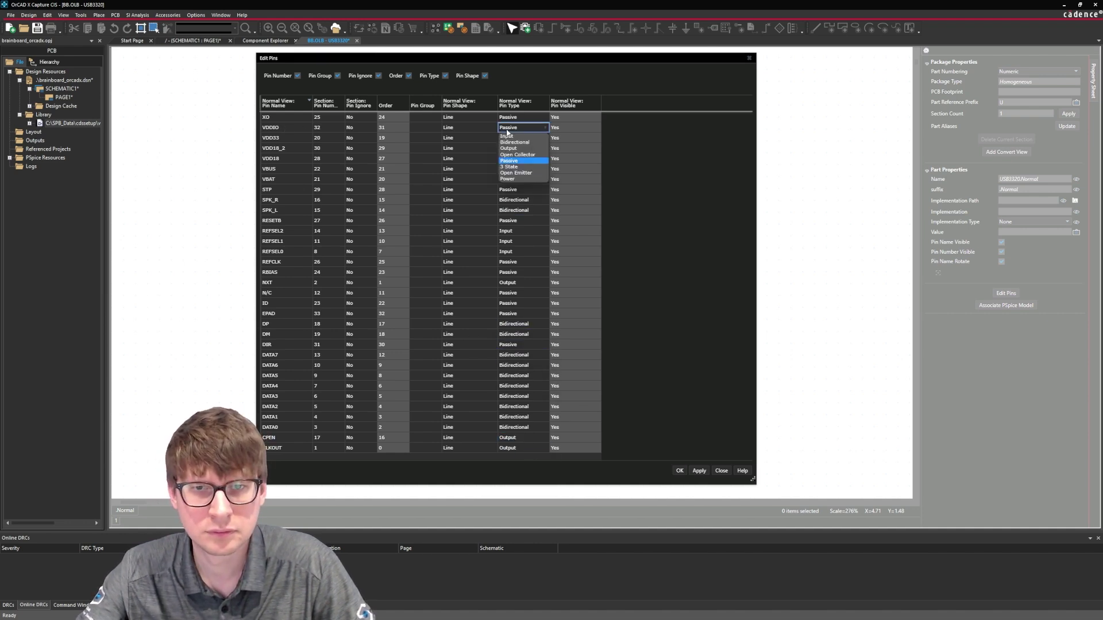
click(507, 179)
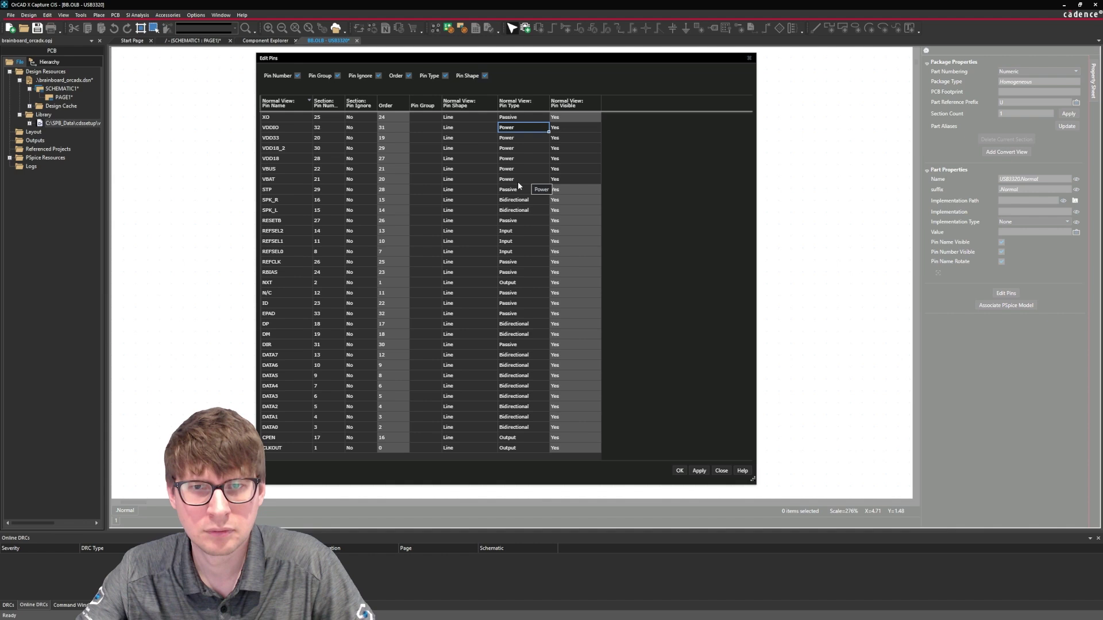
click(507, 303)
click(522, 313)
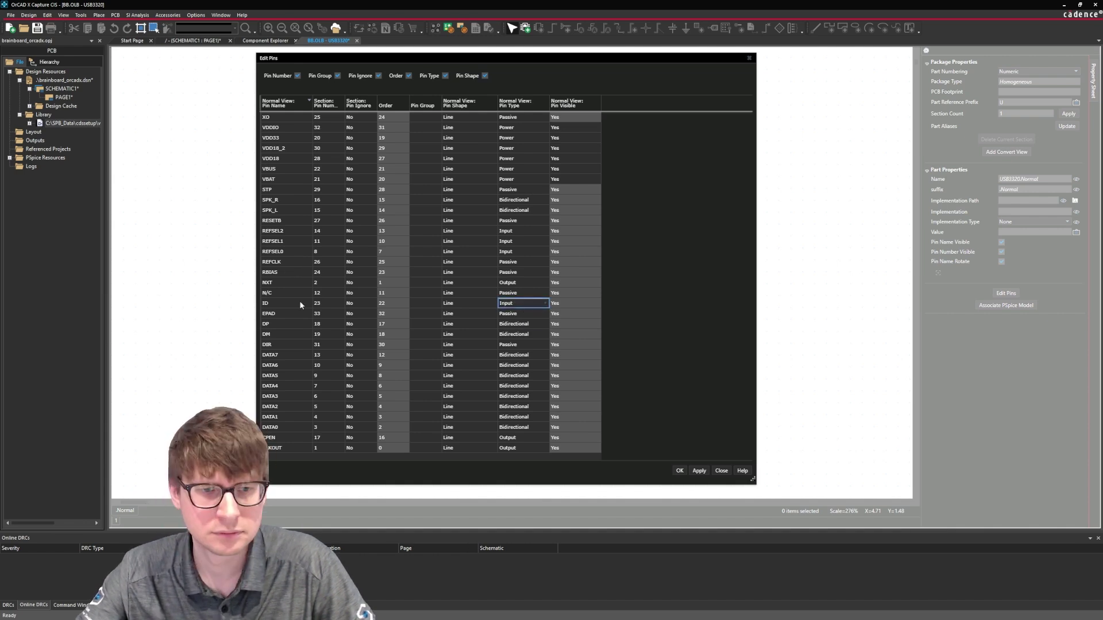
click(507, 118)
click(512, 136)
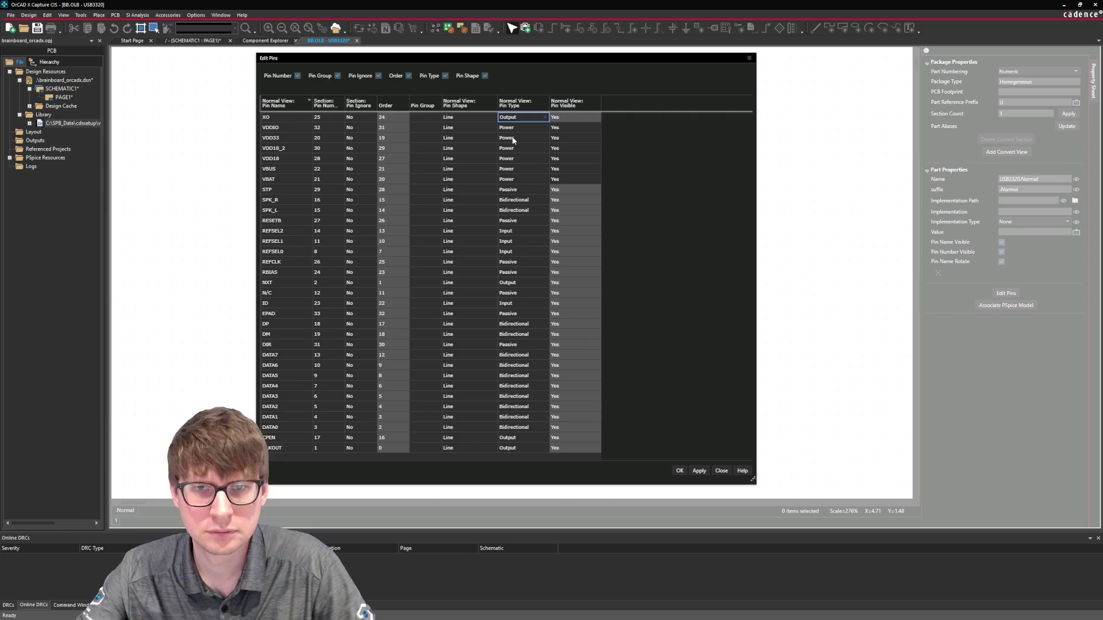
click(517, 262)
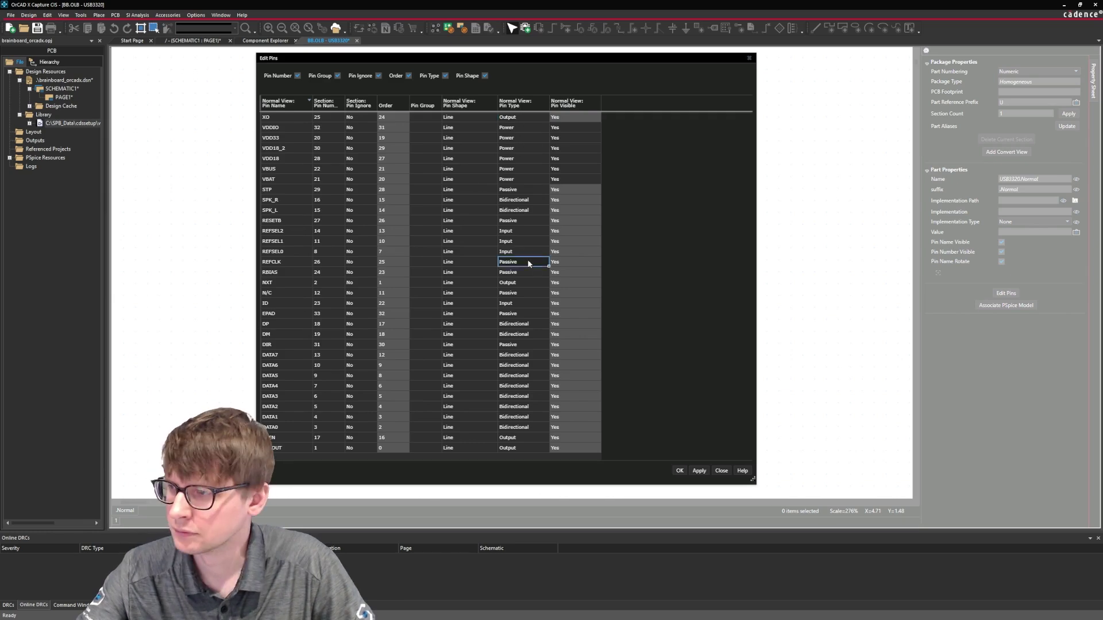
click(517, 273)
Set RESETB and STP to Input, DIR to Output, and EPAD to Power
click(517, 220)
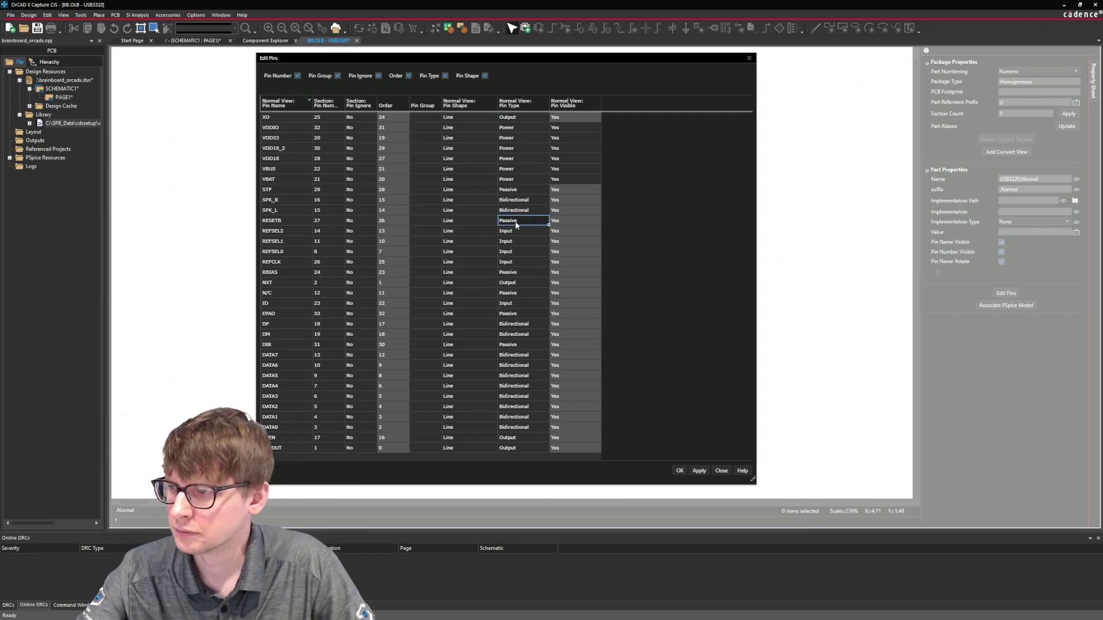
click(517, 231)
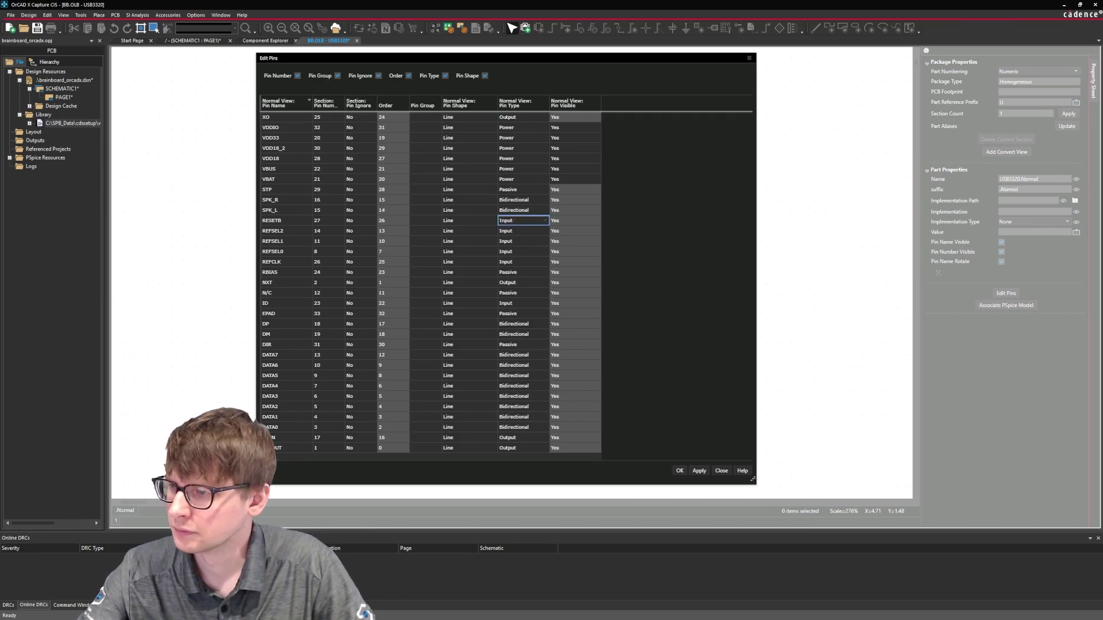
click(513, 190)
click(521, 199)
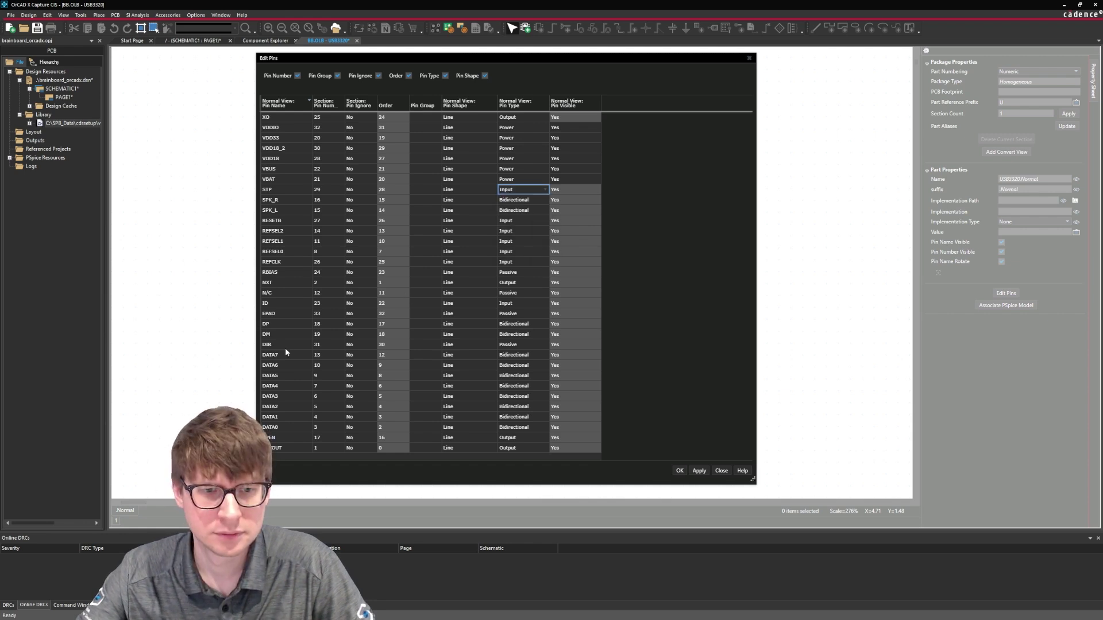
click(517, 345)
click(516, 365)
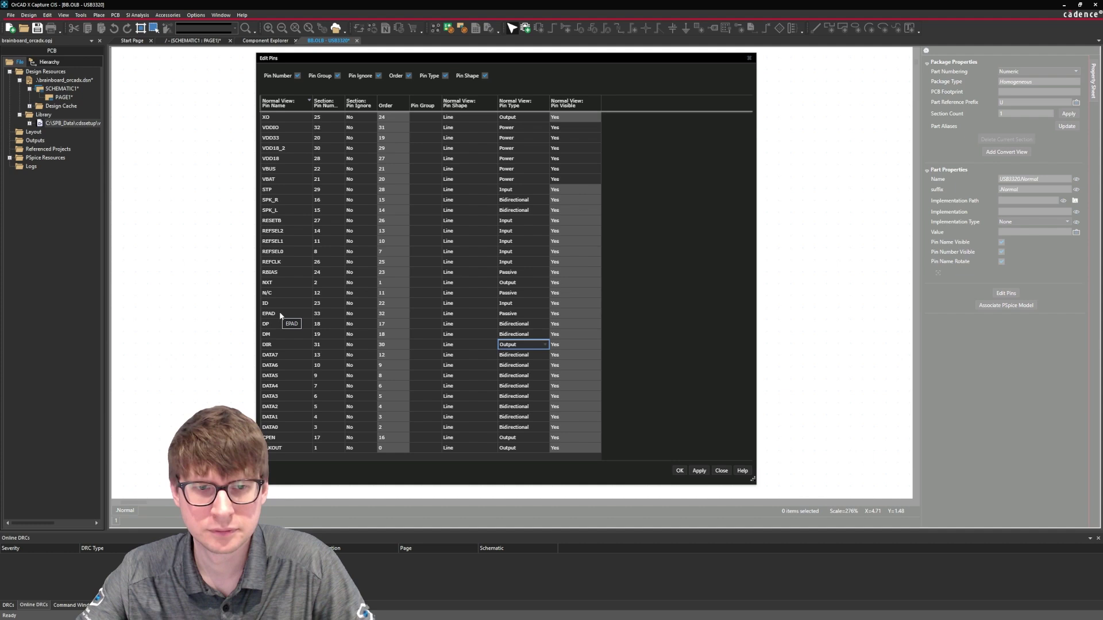
click(523, 313)
click(520, 367)
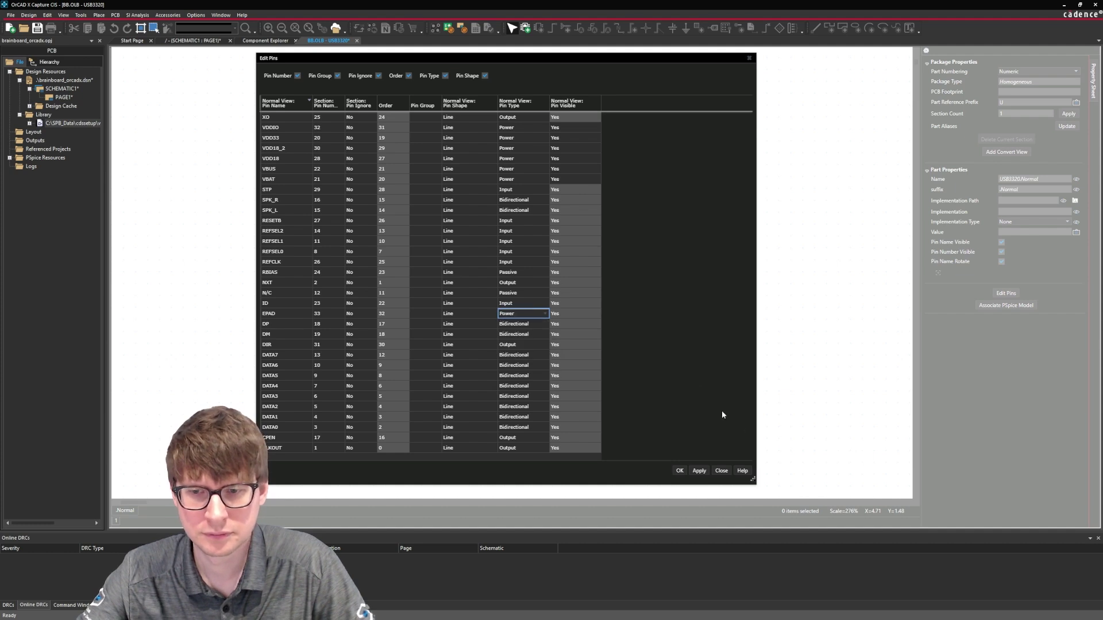
Apply the new pin types, then check pin 1 CLKOUT's properties and deselect it
click(679, 471)
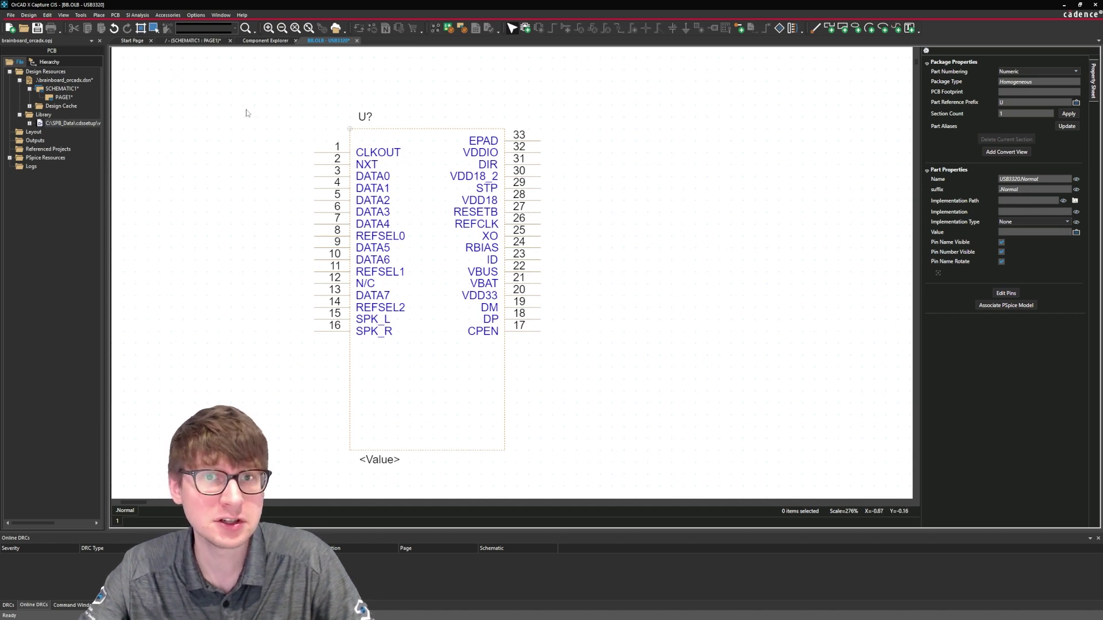
click(322, 157)
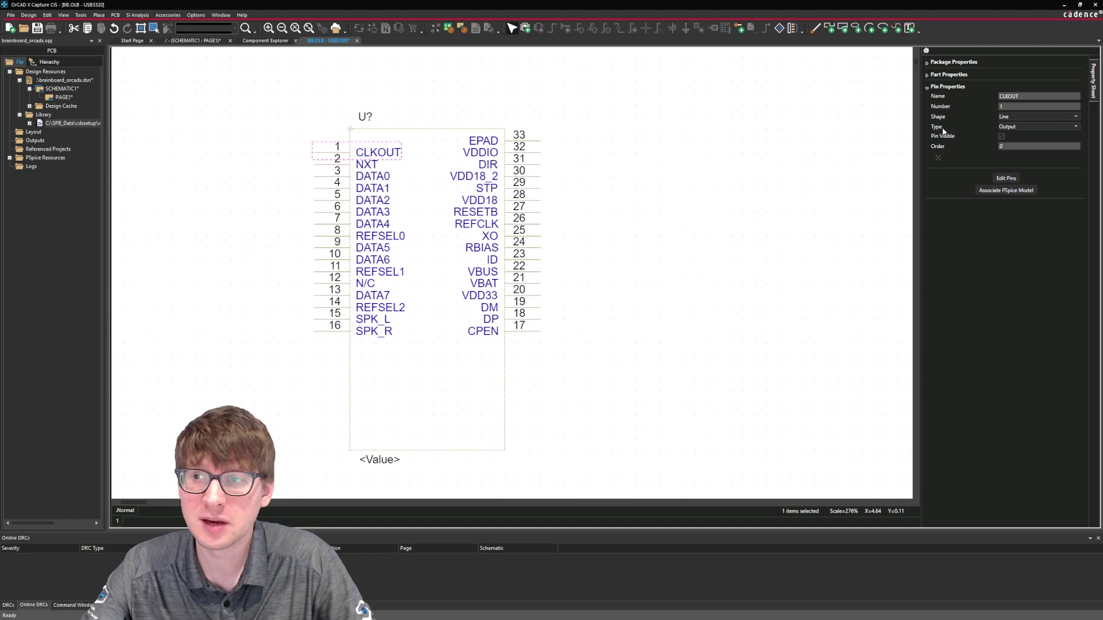
click(637, 144)
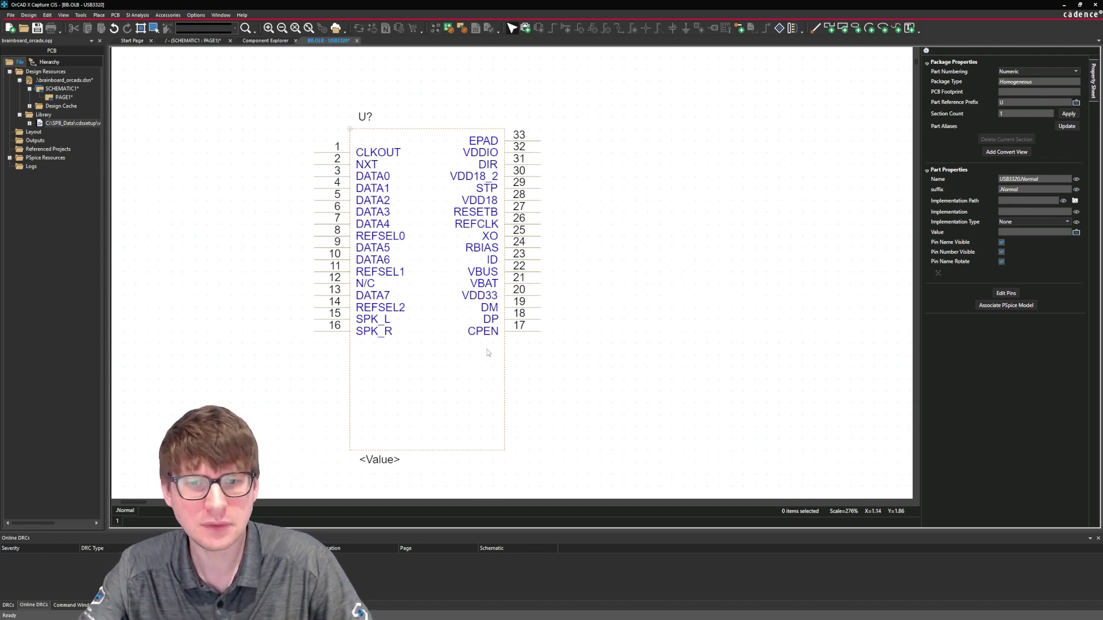
click(506, 382)
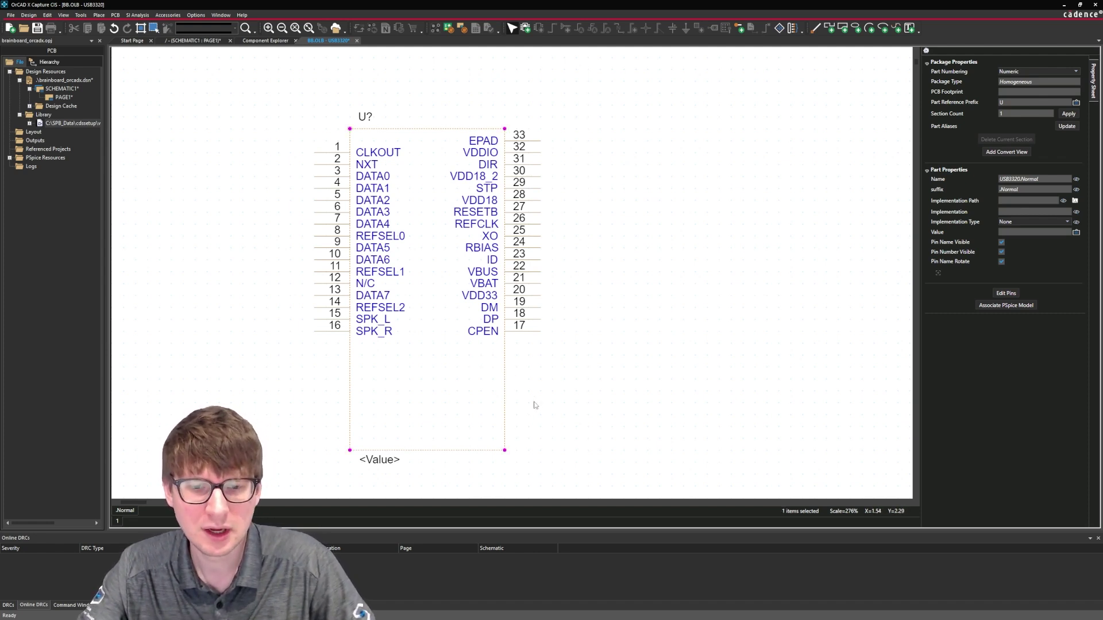
ctrl+scroll(539, 402, down, 1)
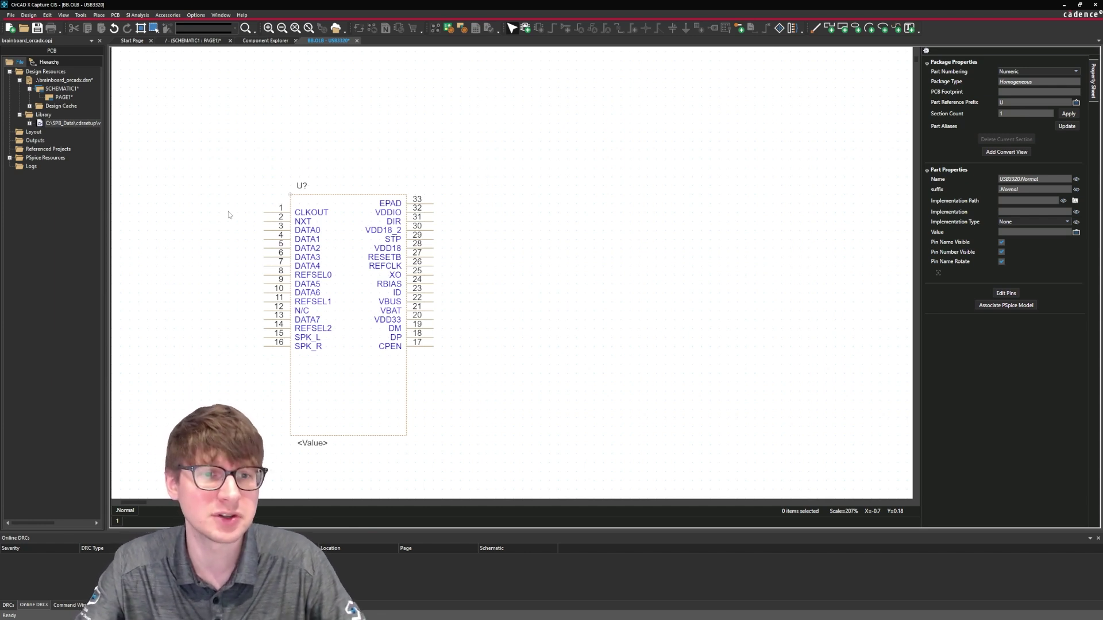
scroll(234, 213, up, 1)
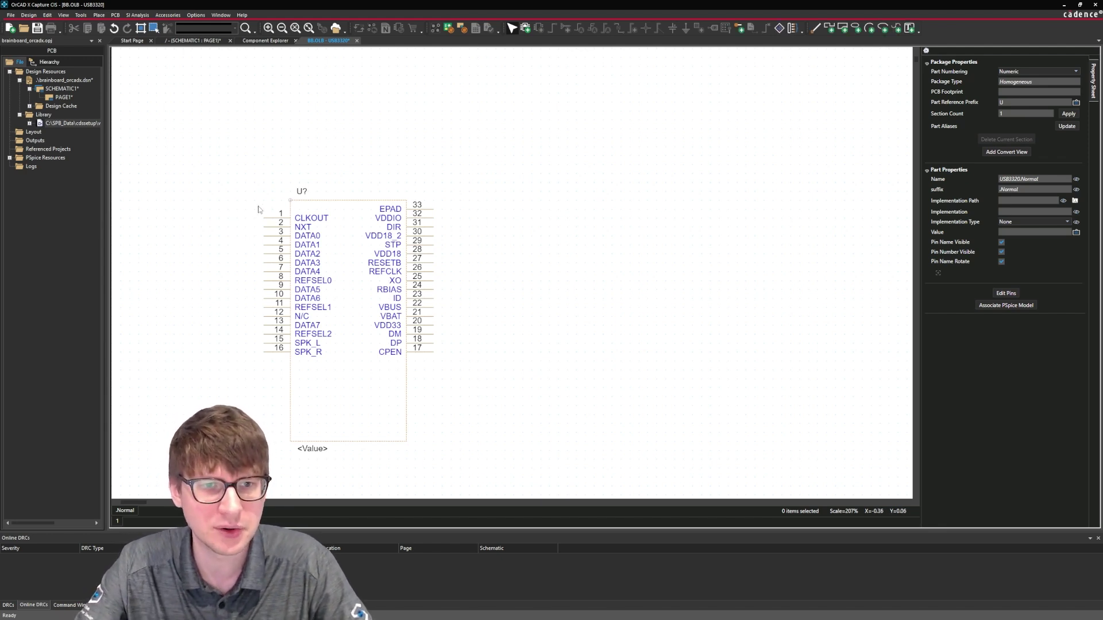
Move supply pins VDD18_2, VBUS, VBAT, VDD33 and VDDIO left, and DATA5–DATA7 right
drag(280, 214, 414, 428)
drag(417, 231, 286, 232)
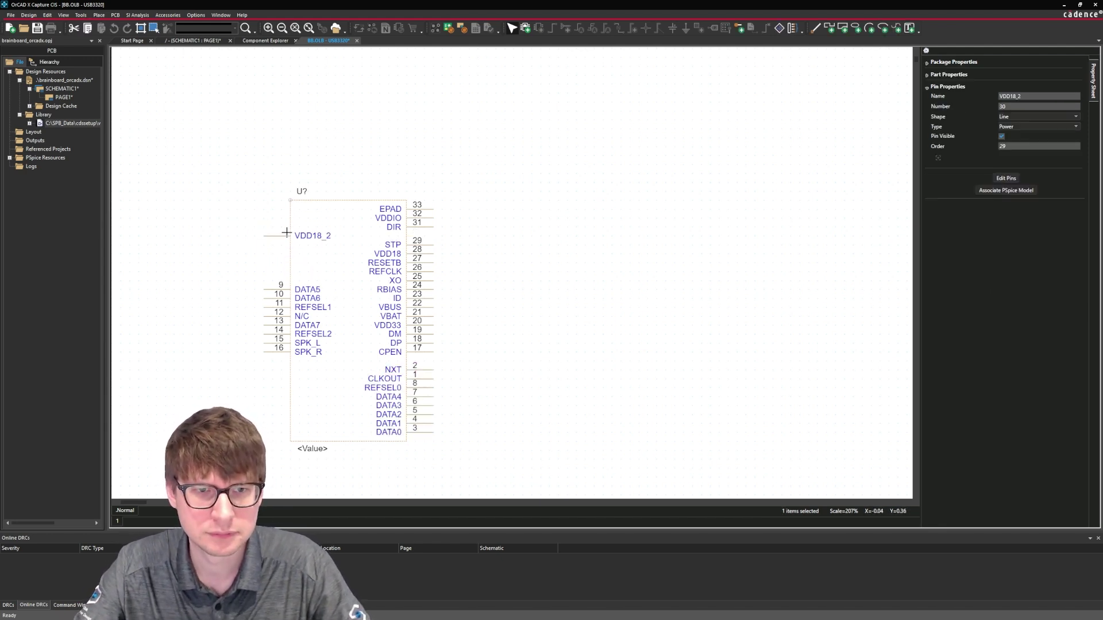
drag(417, 307, 280, 263)
mouse_move(417, 325)
mouse_down()
mouse_move(281, 271)
mouse_move(417, 316)
mouse_up()
drag(280, 290, 417, 325)
drag(417, 208, 276, 245)
drag(273, 316, 419, 361)
drag(420, 250, 274, 223)
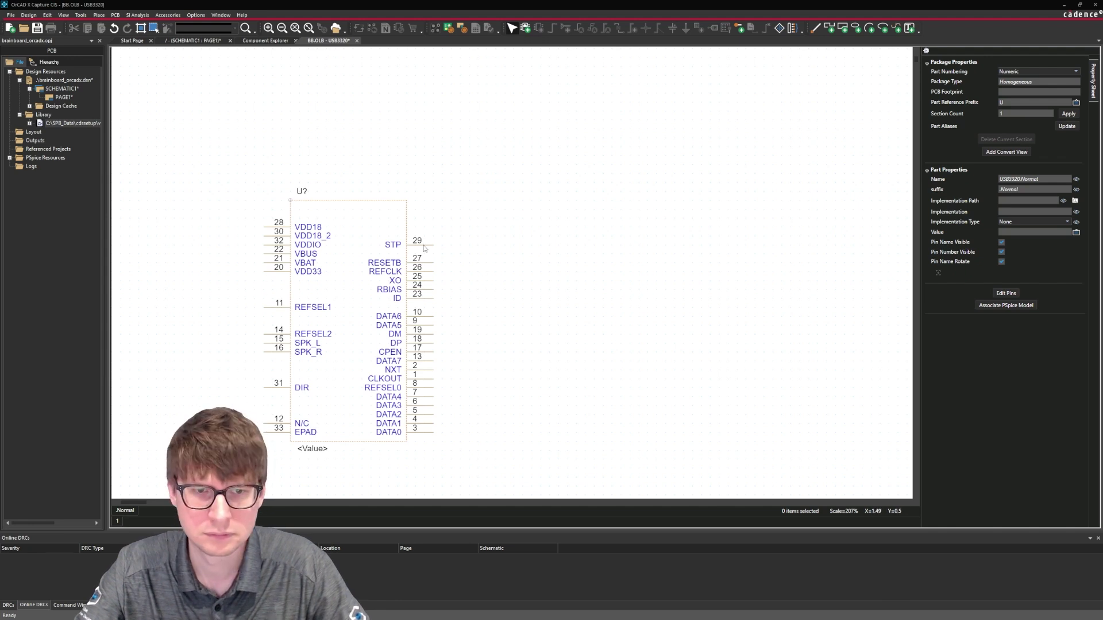
Put VBUS, DP, DM and ID at the top right and gather the REFSEL pins left
drag(273, 253, 419, 235)
drag(419, 334, 420, 218)
drag(419, 342, 419, 209)
click(431, 298)
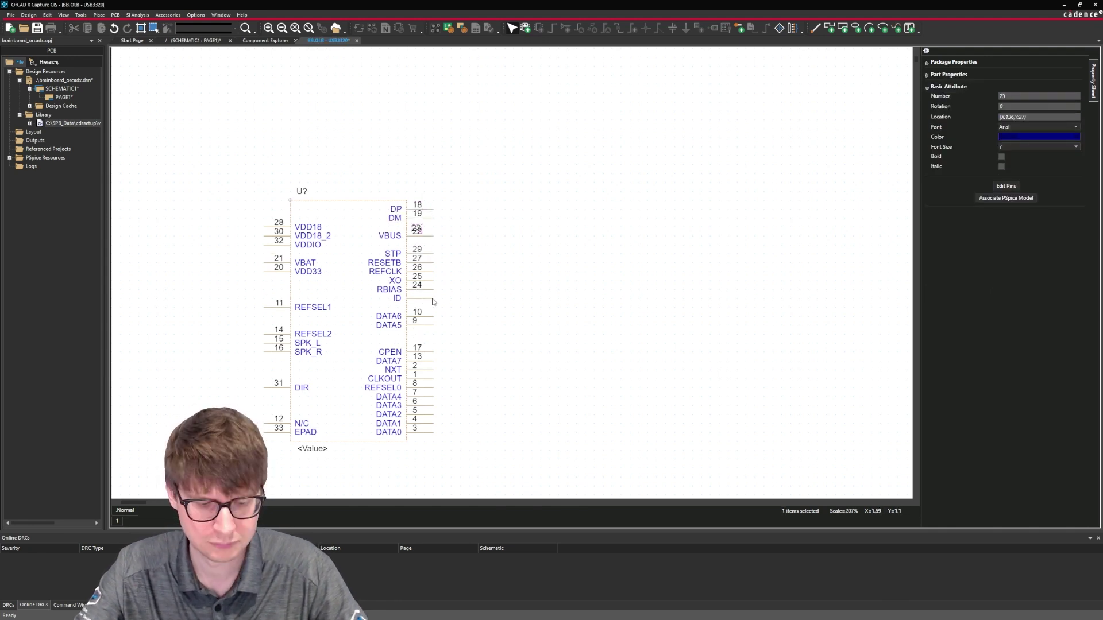
drag(431, 299, 419, 240)
drag(273, 231, 273, 213)
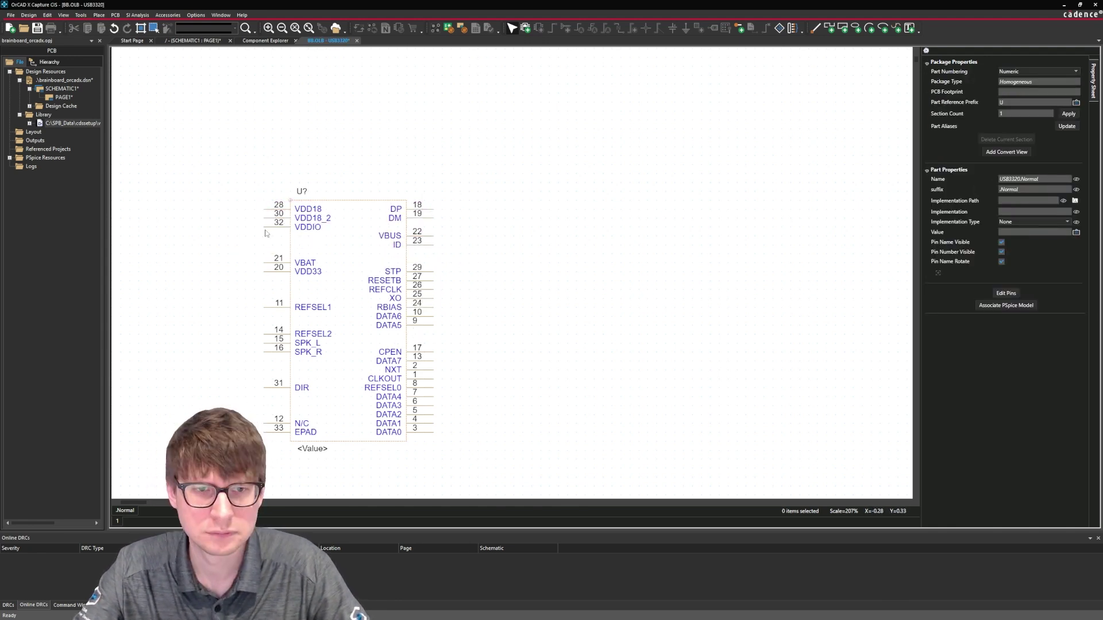
click(273, 268)
key(ctrl+y)
key(ctrl+y)
key(ctrl+y)
key(ctrl+y)
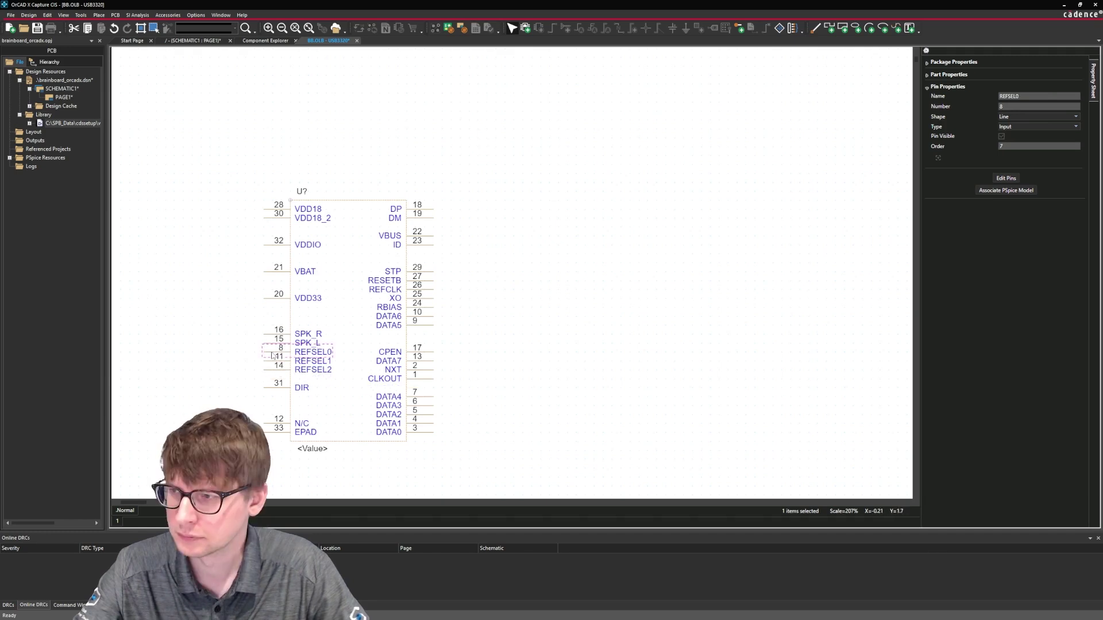
click(238, 319)
Move SPK_L, SPK_R and N/C right, REFSEL0–REFSEL2 under VDD18_2, and order DATA0–DATA7
drag(256, 328, 277, 374)
key(ctrl+y)
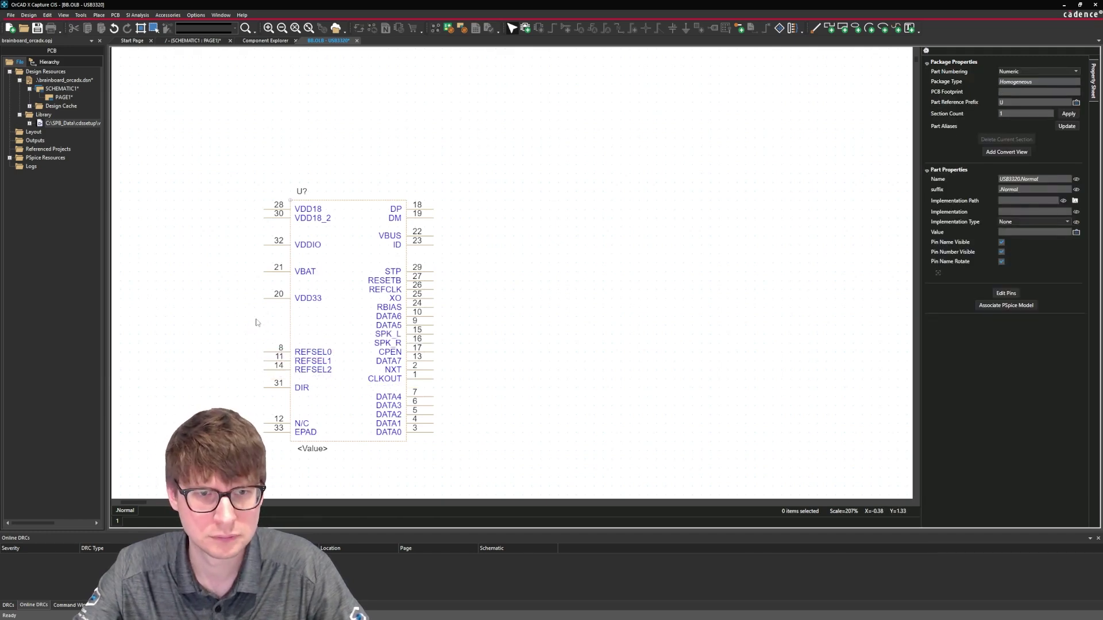
key(ctrl+y)
key(ctrl+y)
key(ctrl+y)
key(ctrl+y)
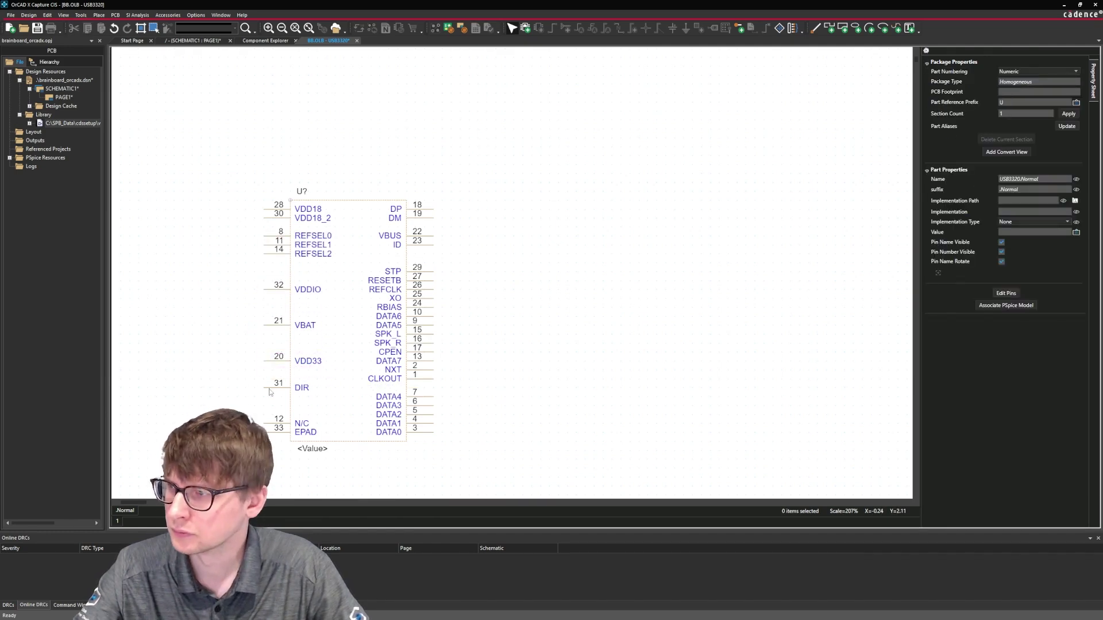
key(ctrl+y)
key(ctrl+y)
key(ctrl+y)
key(ctrl+y)
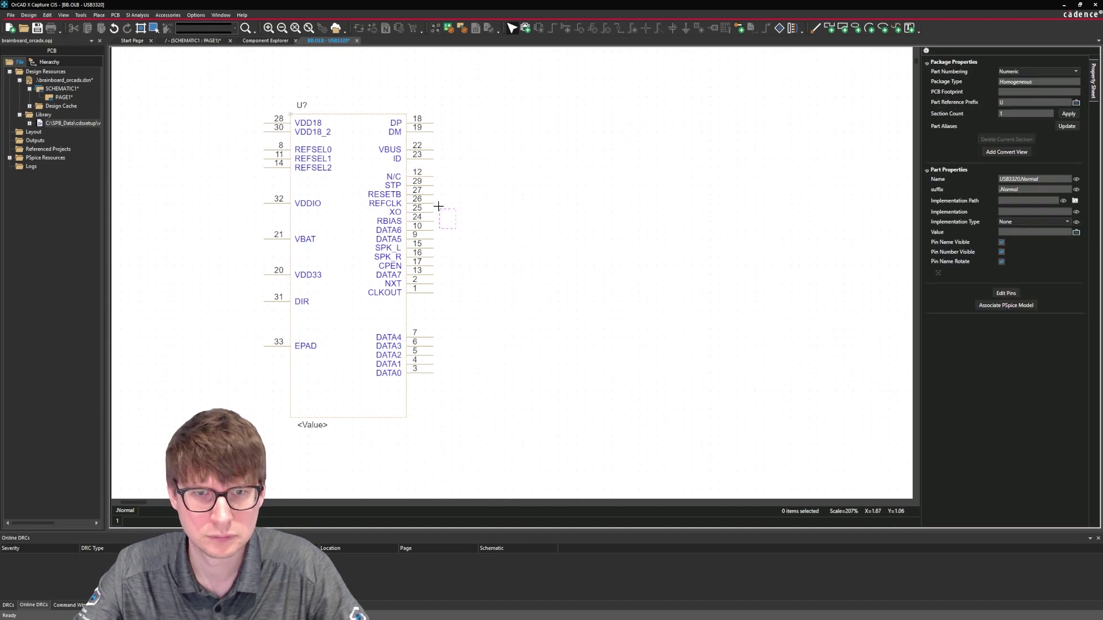
key(ctrl+y)
key(ctrl+y)
key(ctrl+y)
key(ctrl+y)
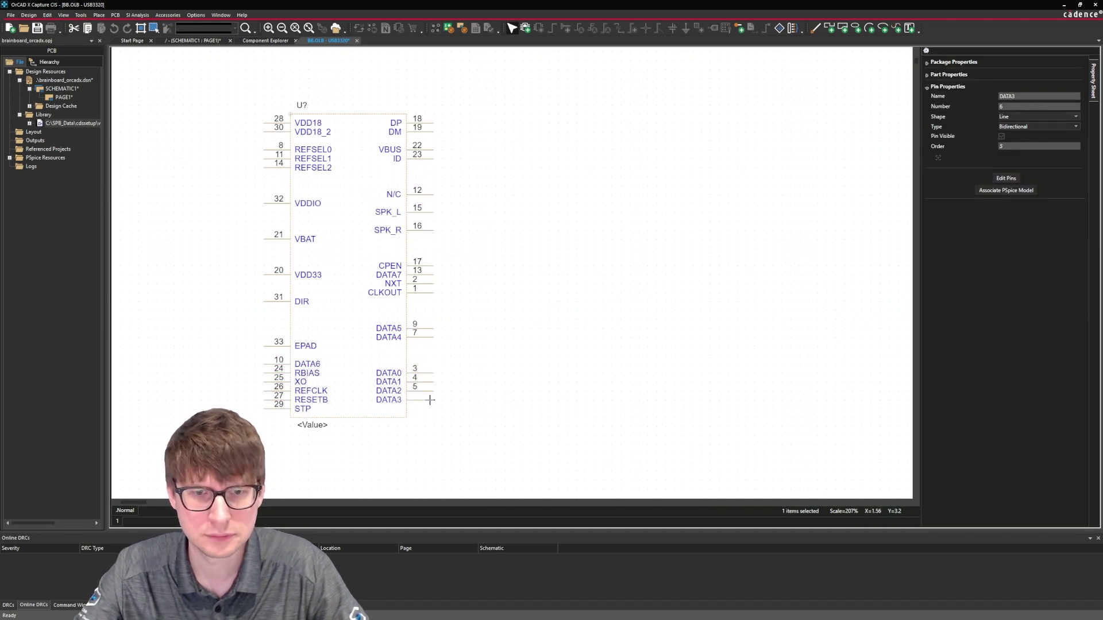
key(ctrl+y)
key(ctrl+y)
key(ctrl+y)
key(ctrl+y)
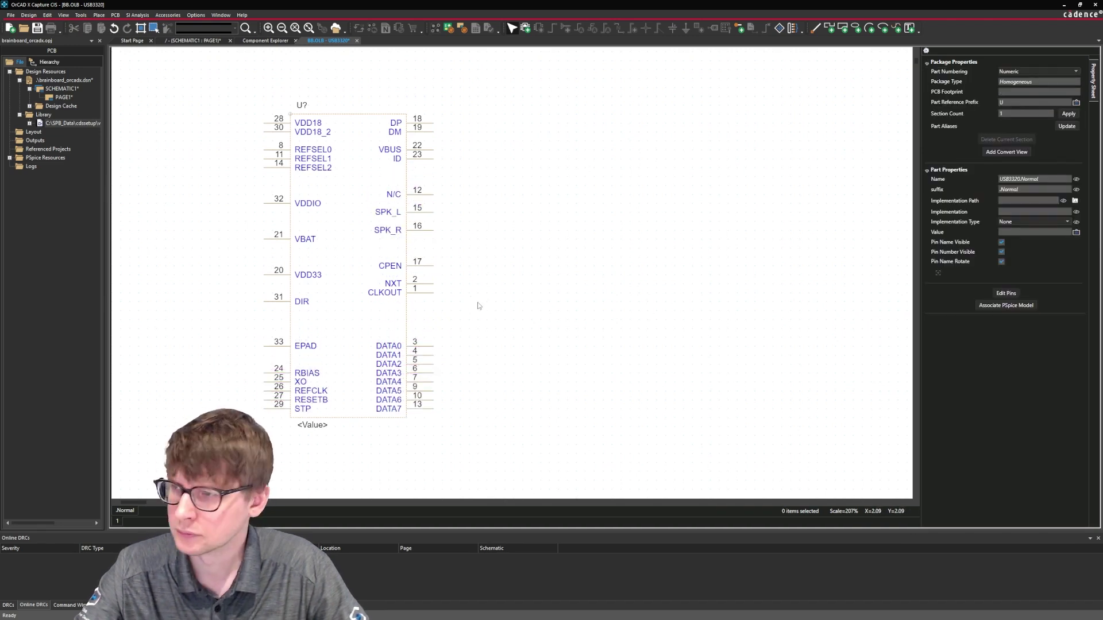
Reposition DIR, RBIAS, REFCLK and RESETB, placing STP, DIR, NXT and CLKOUT on the left
drag(298, 301, 401, 307)
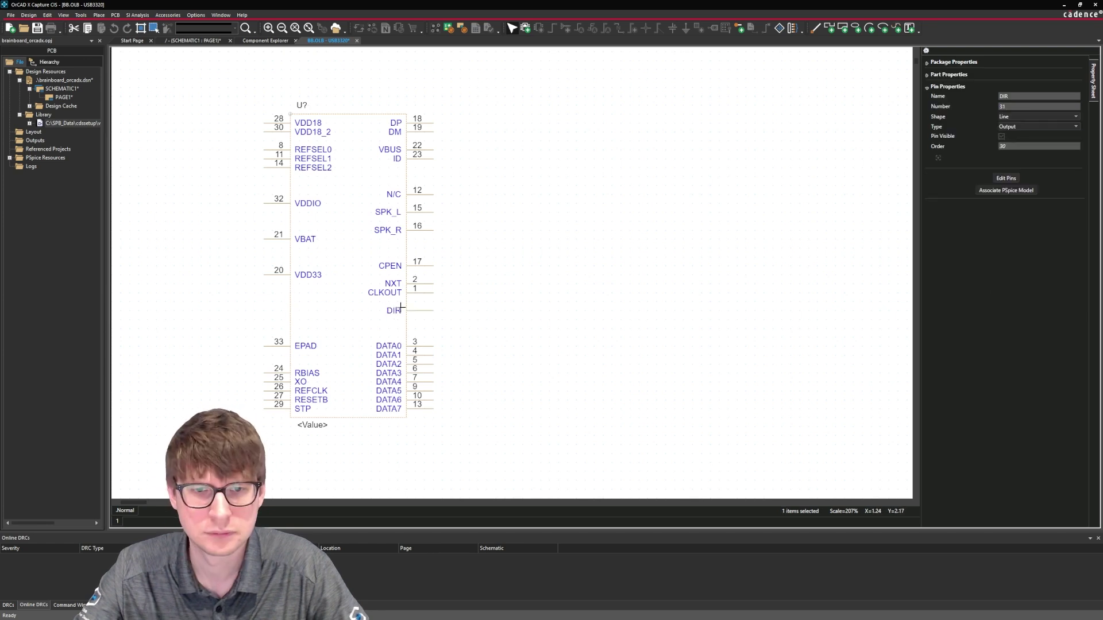
key(ctrl+y)
key(ctrl+y)
key(ctrl+y)
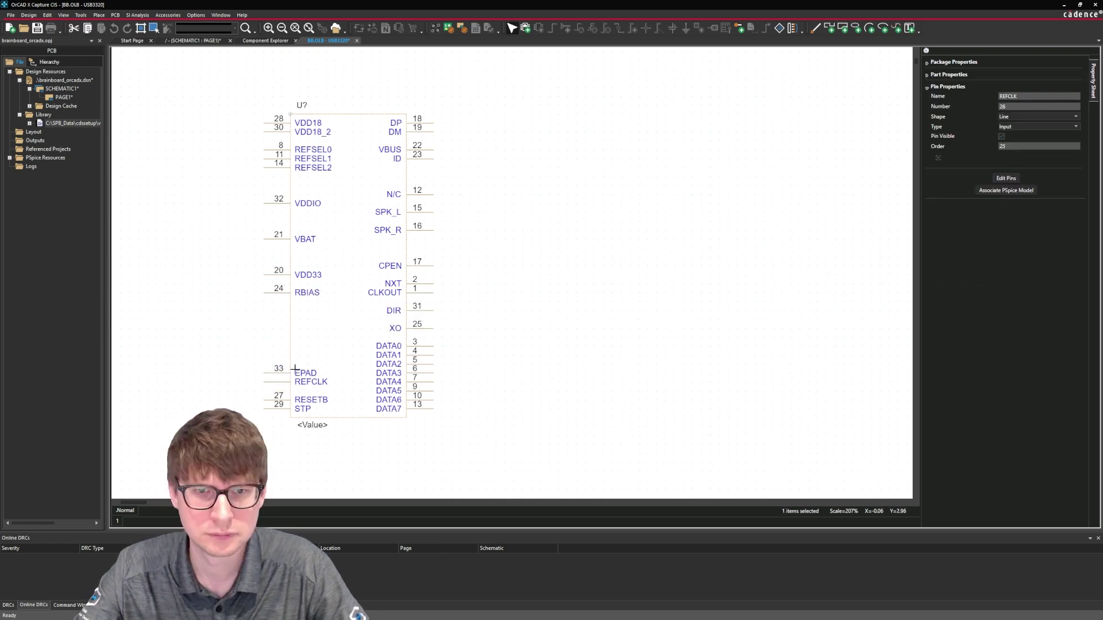
key(ctrl+y)
key(ctrl+y)
key(ctrl+y)
key(ctrl+y)
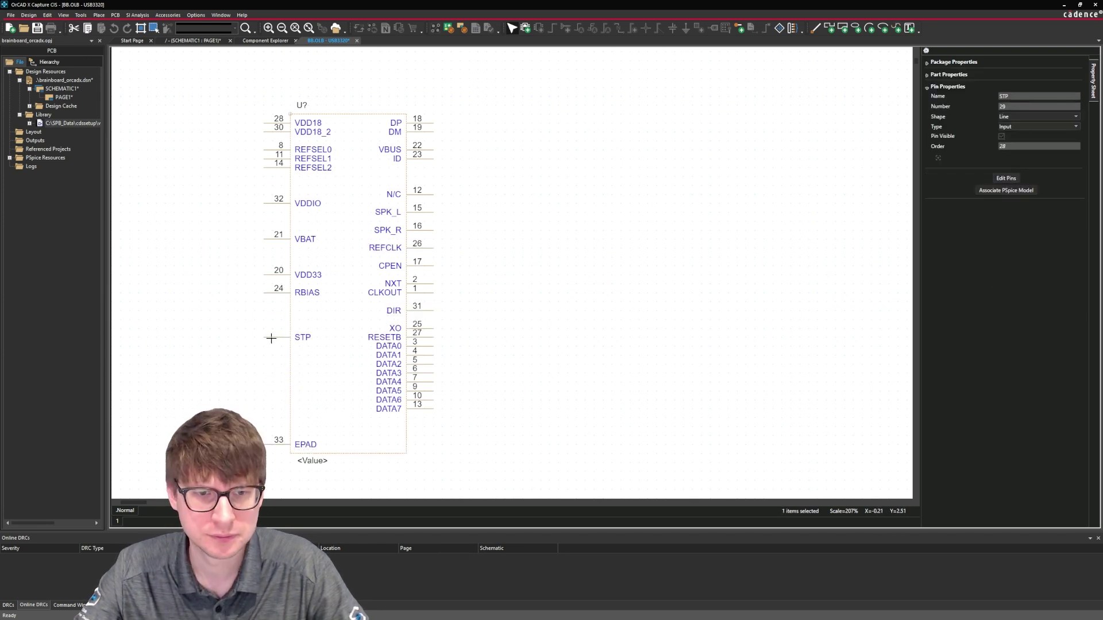
key(ctrl+y)
key(ctrl+y)
key(ctrl+y)
key(ctrl+y)
click(539, 330)
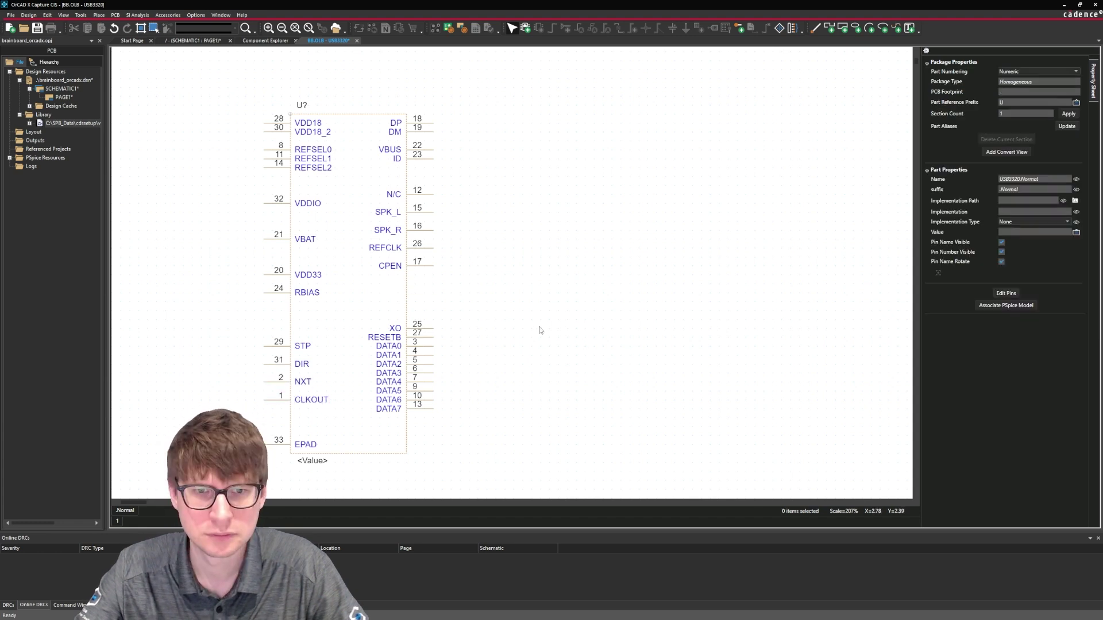
Put XO, REFCLK and RESETB left below CLKOUT, and spread DATA0–DATA7 and REFSEL pins apart
key(ctrl+y)
key(ctrl+y)
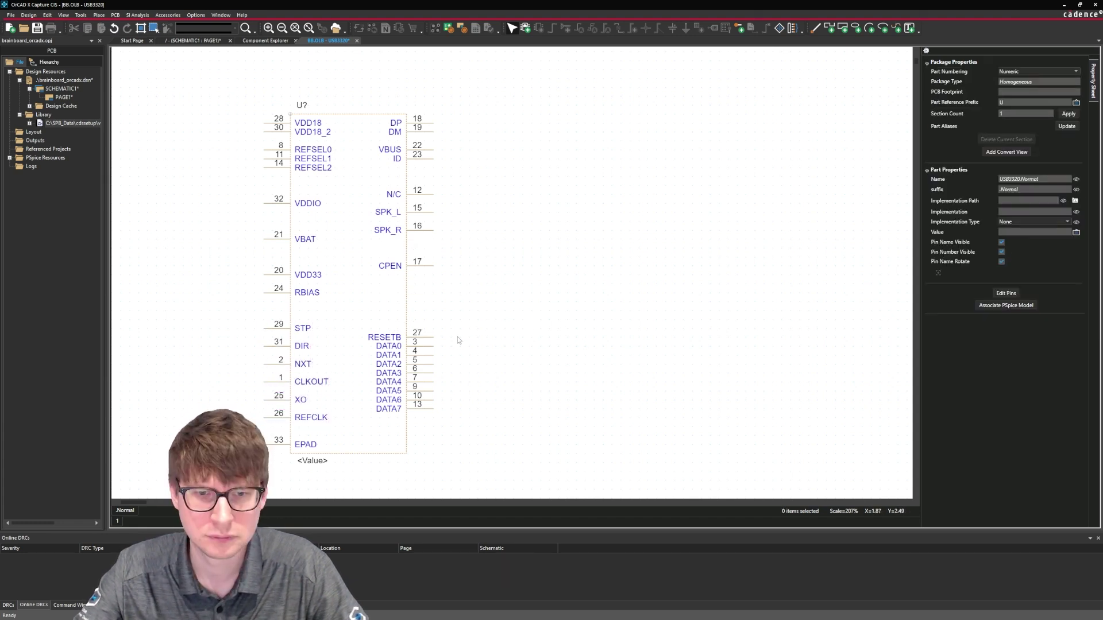
key(ctrl+y)
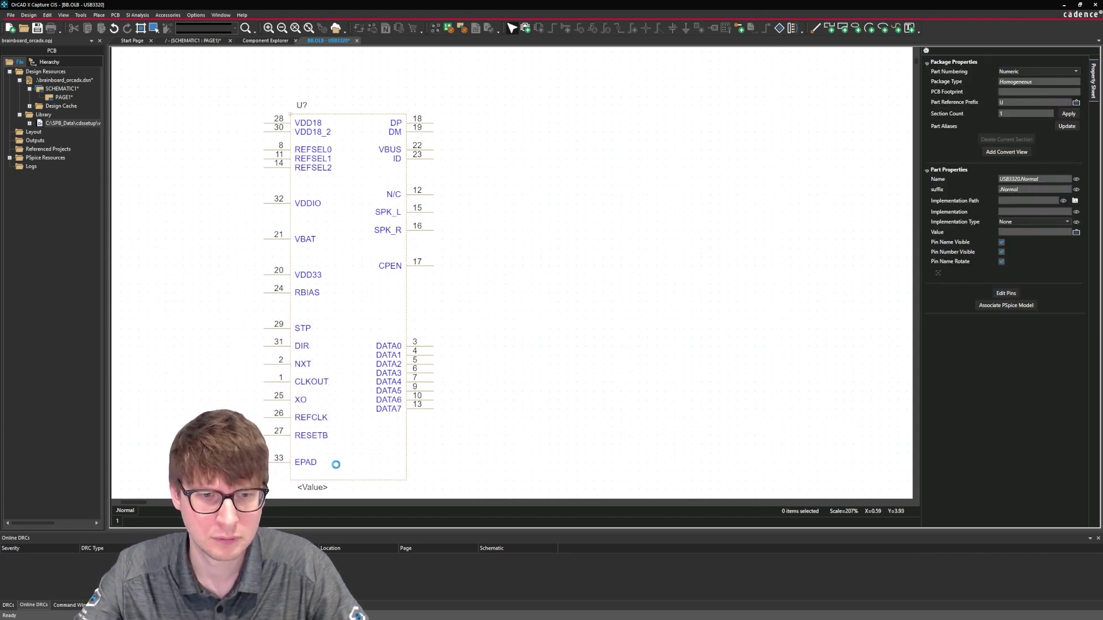
key(ctrl+y)
key(ctrl+y)
key(ctrl+y)
key(ctrl+y)
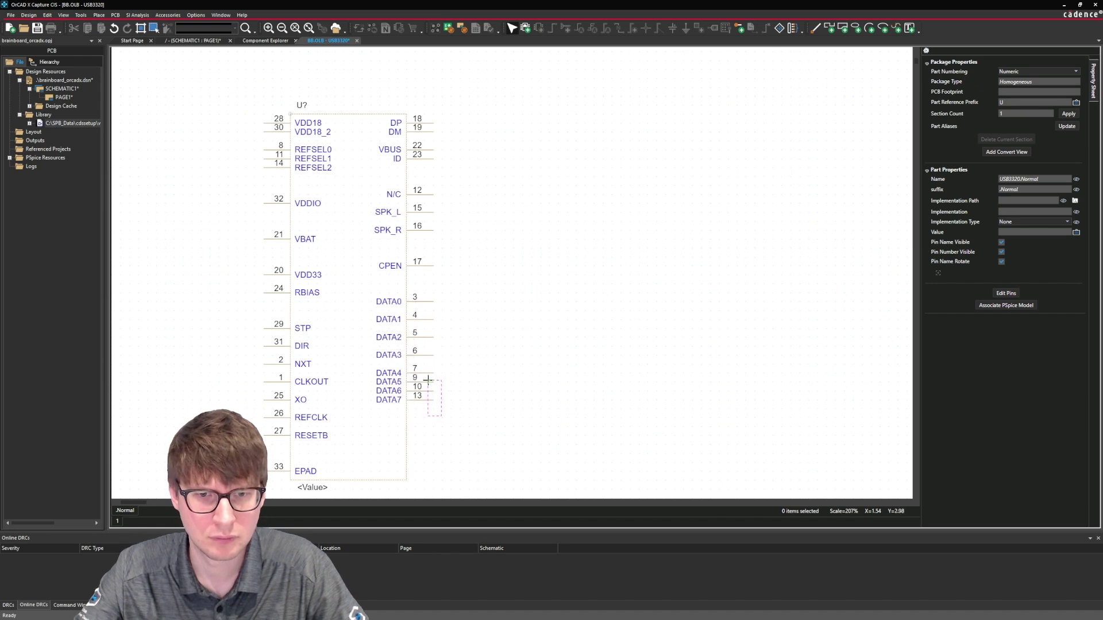
key(ctrl+y)
key(ctrl+y)
key(ctrl+y)
key(ctrl+y)
key(ctrl+y)
key(ctrl+y)
key(ctrl+y)
key(ctrl+y)
click(267, 133)
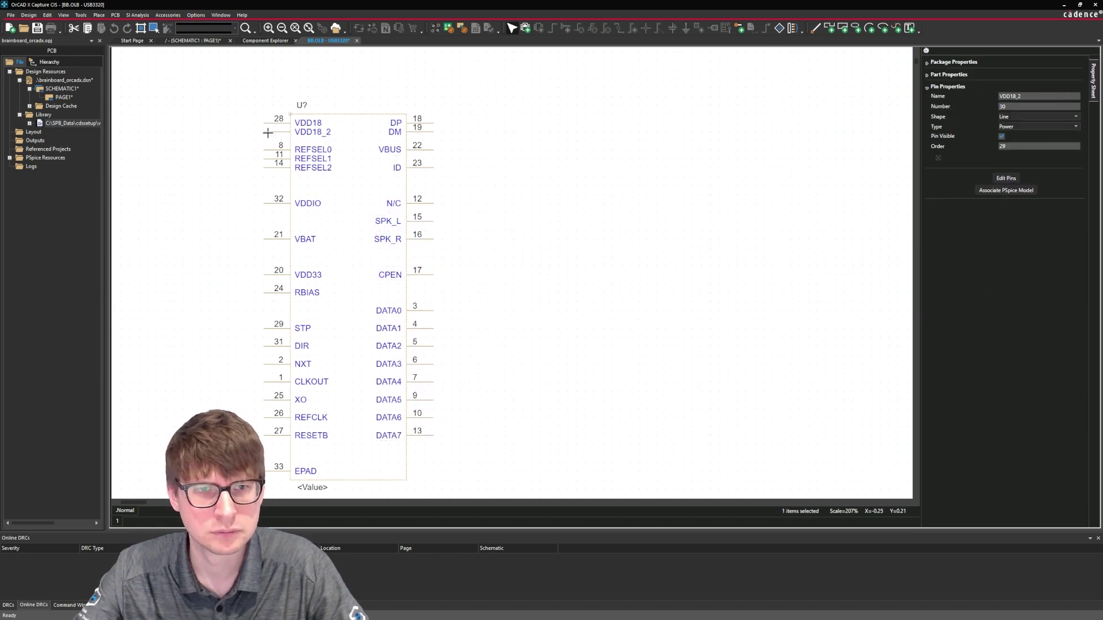
key(ctrl+y)
key(ctrl+y)
key(ctrl+y)
key(ctrl+y)
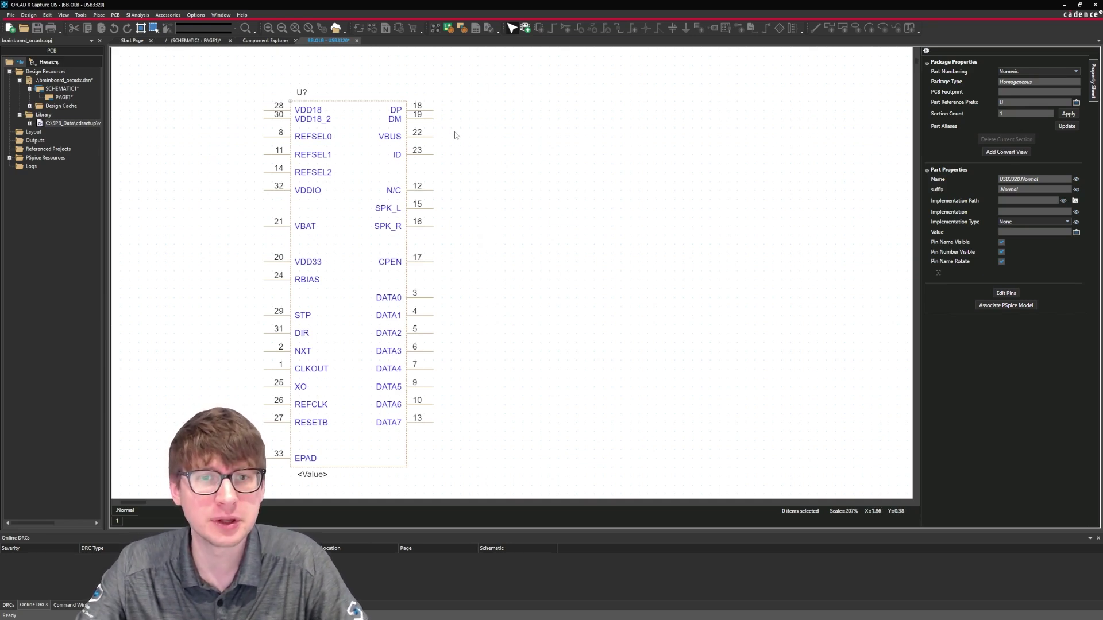
Move DM and VDD18_2 down one grid step to separate them from DP and VDD18
click(428, 123)
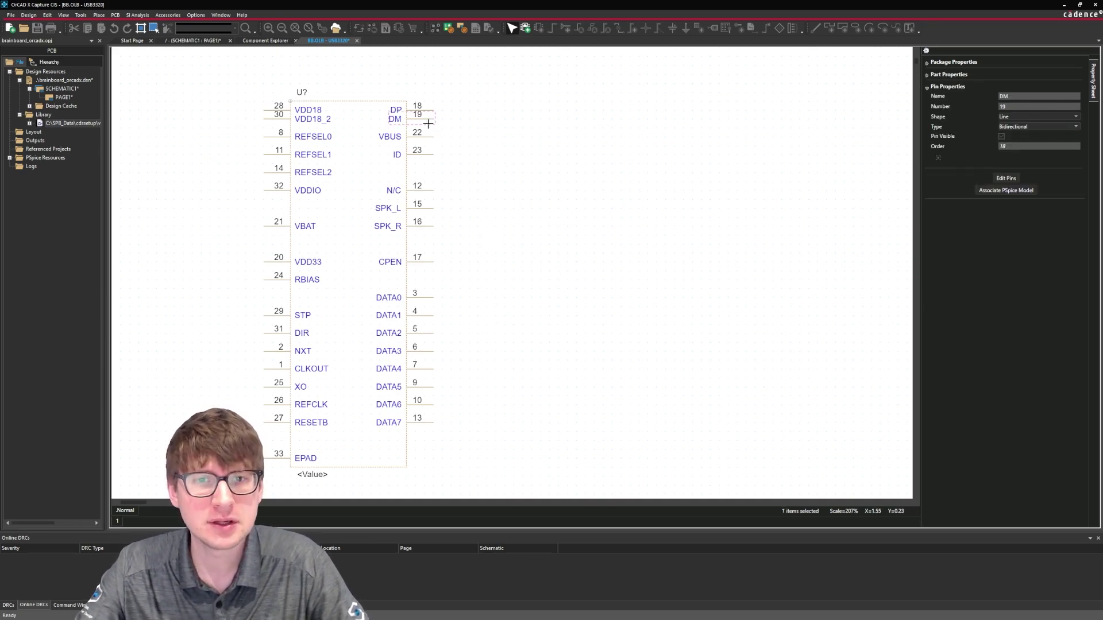
drag(428, 123, 429, 142)
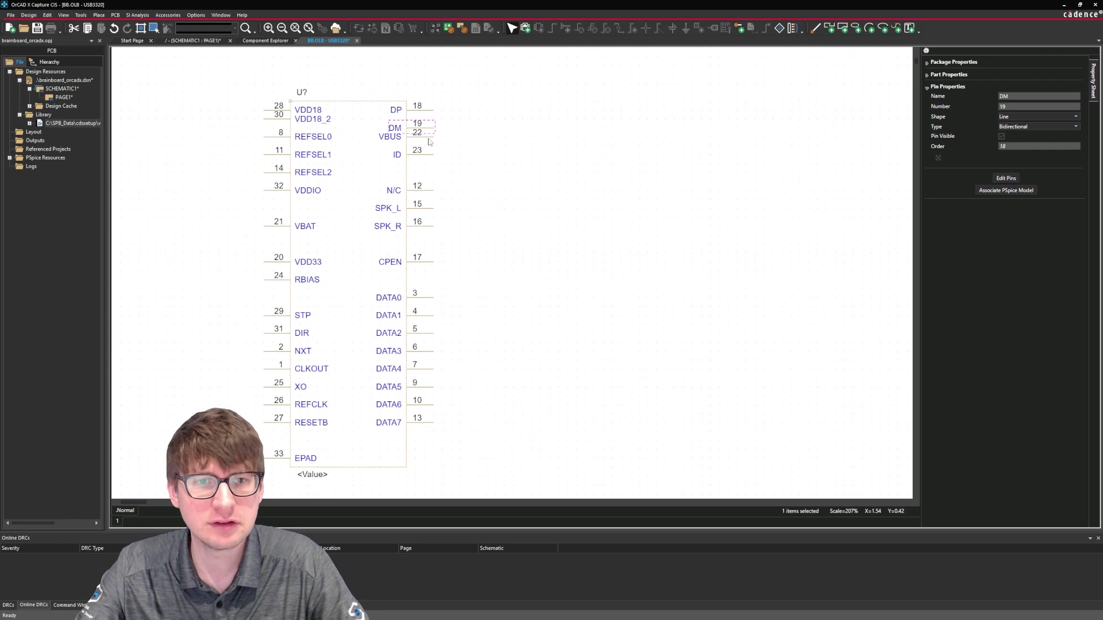
click(270, 119)
drag(270, 119, 269, 124)
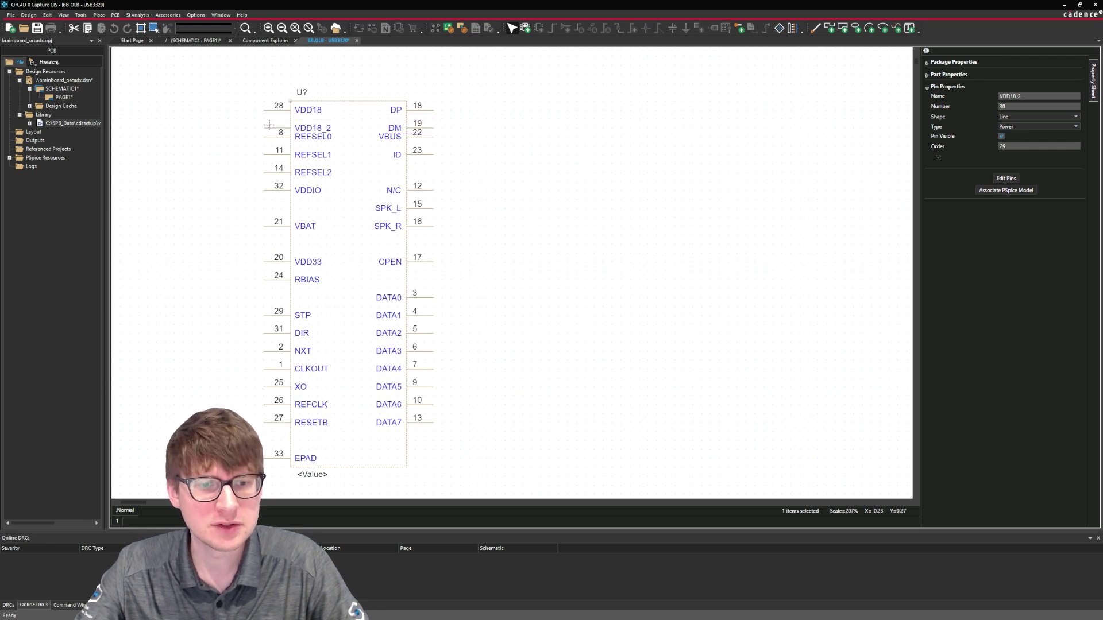
click(348, 457)
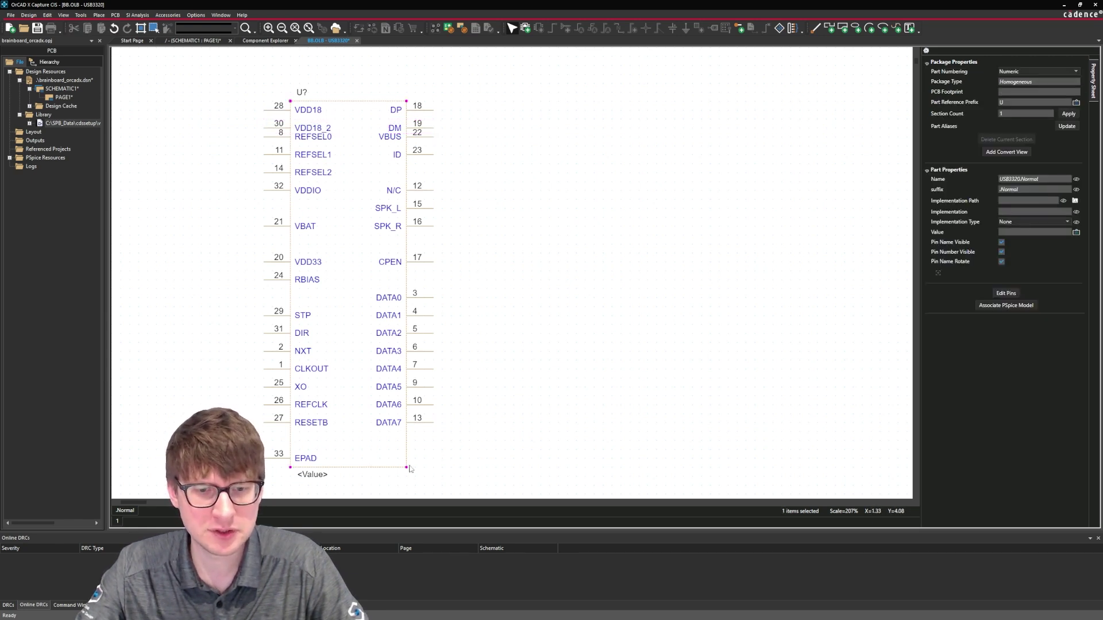
Extend the body one grid step and lower the left-side pins VDD18_2 through EPAD
drag(406, 467, 357, 475)
click(357, 475)
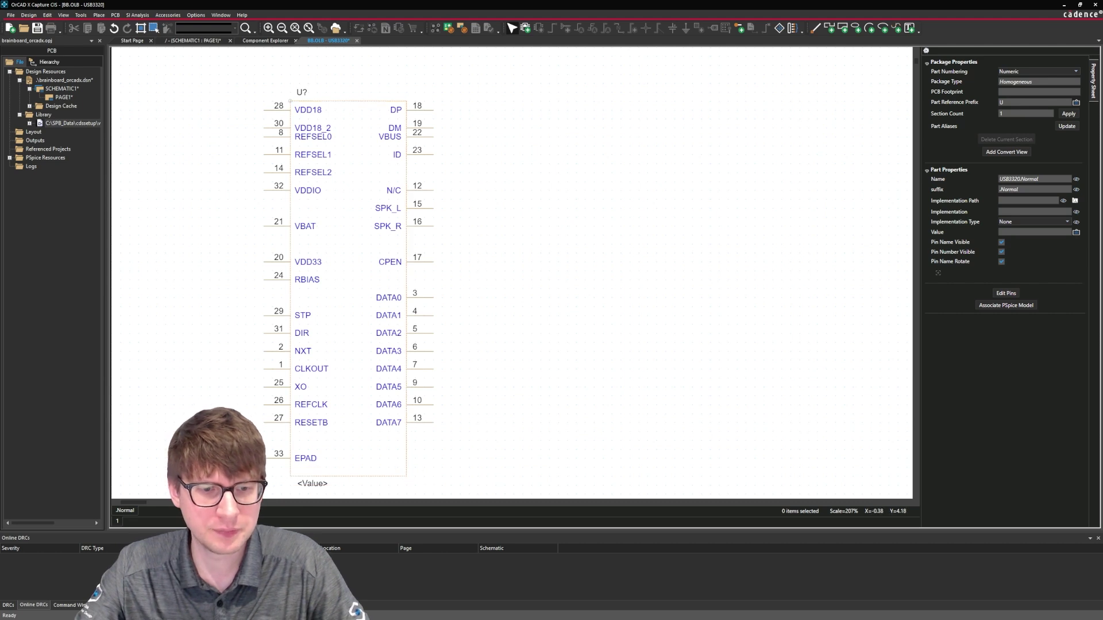
drag(269, 472, 271, 131)
click(258, 146)
click(456, 140)
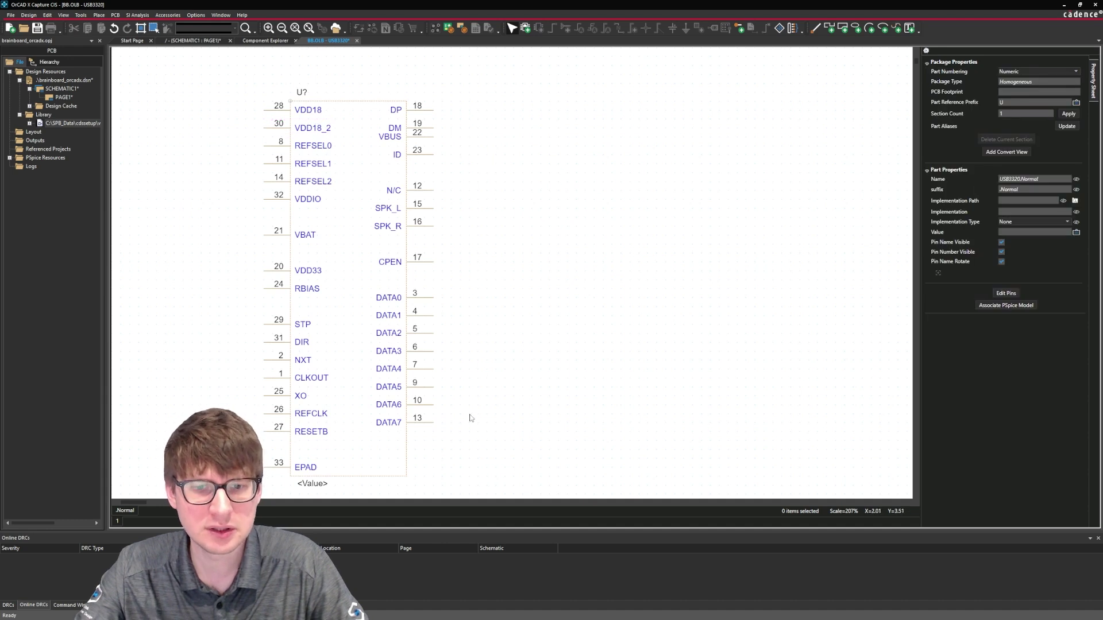
drag(460, 432, 428, 148)
click(487, 183)
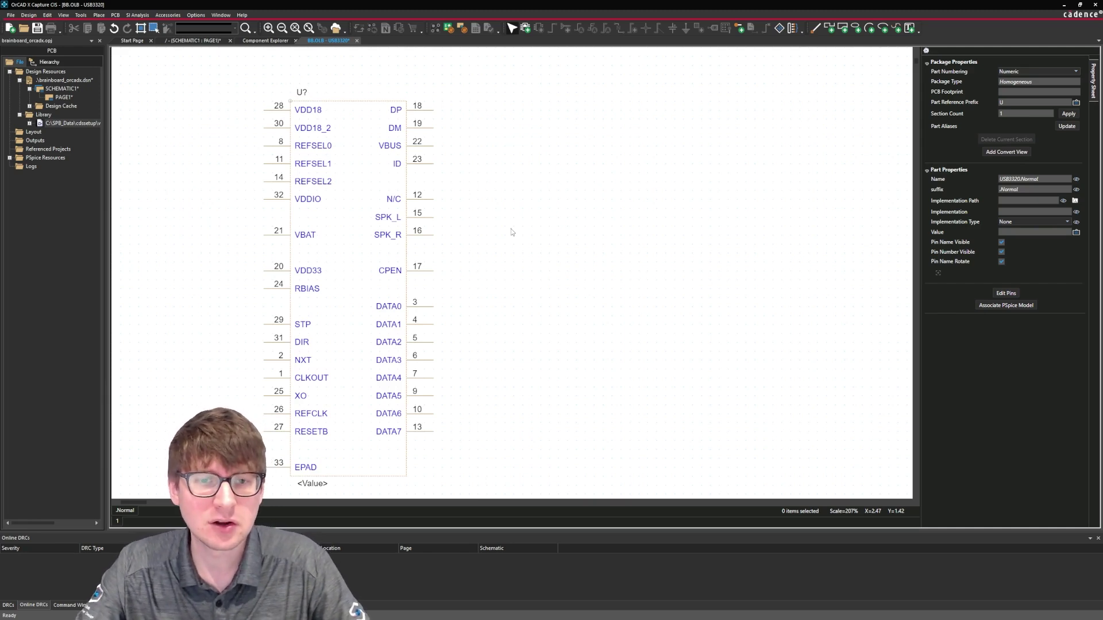
click(440, 217)
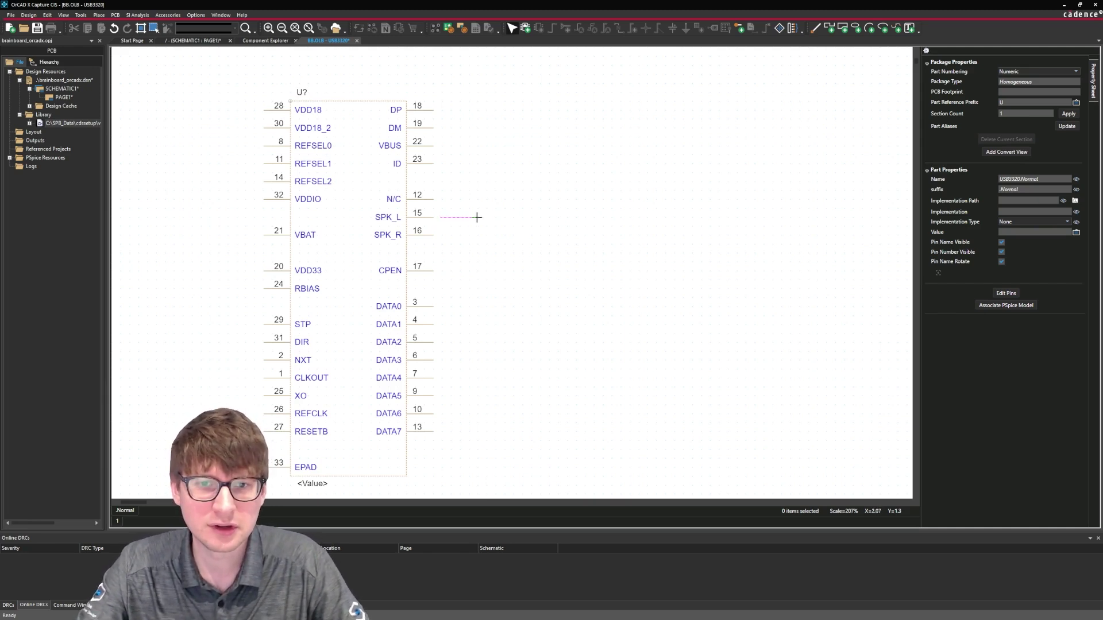
click(441, 208)
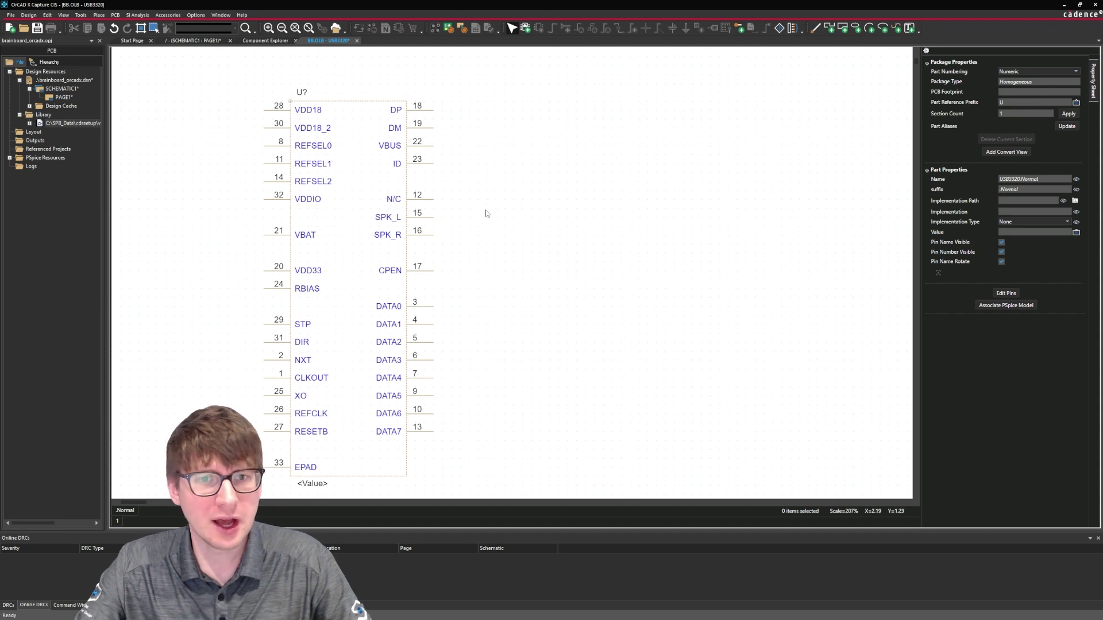
click(429, 147)
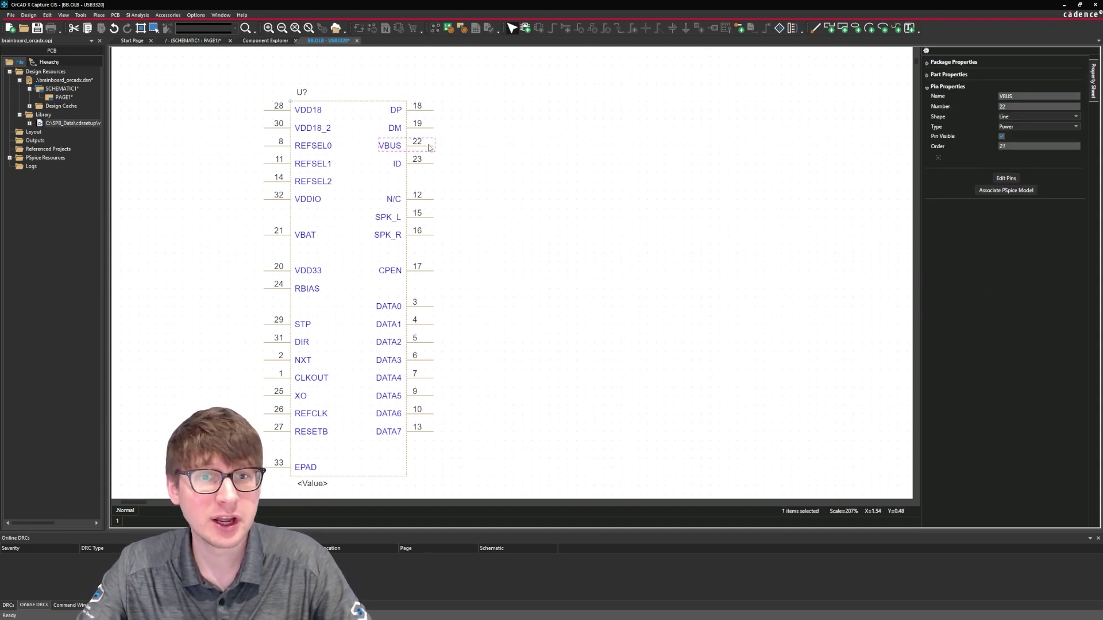
click(464, 142)
drag(471, 96, 441, 177)
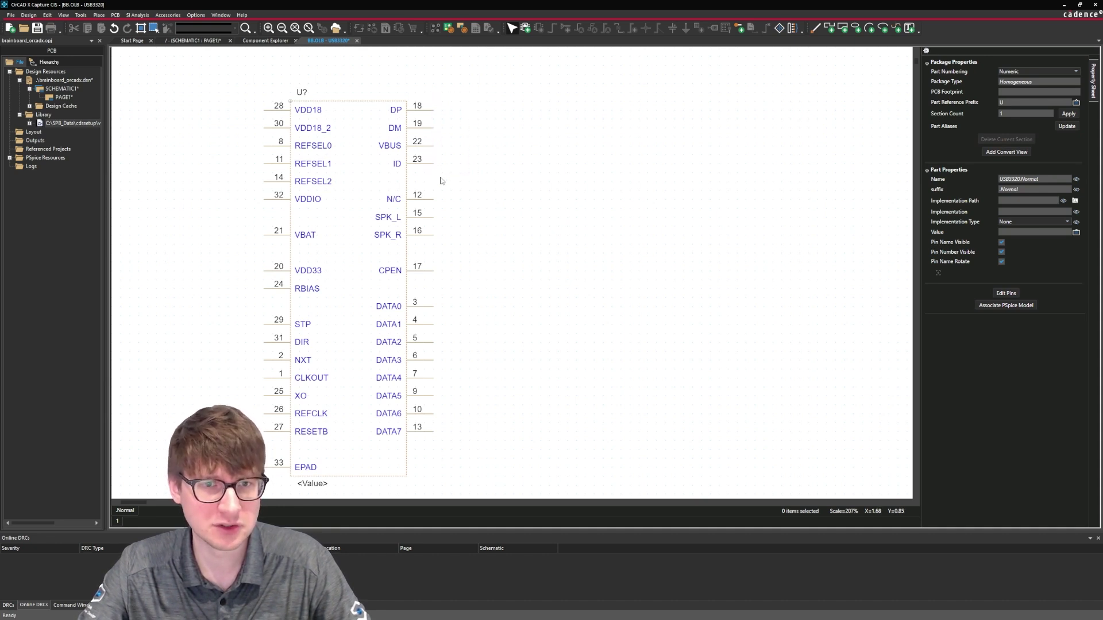
click(430, 149)
click(431, 114)
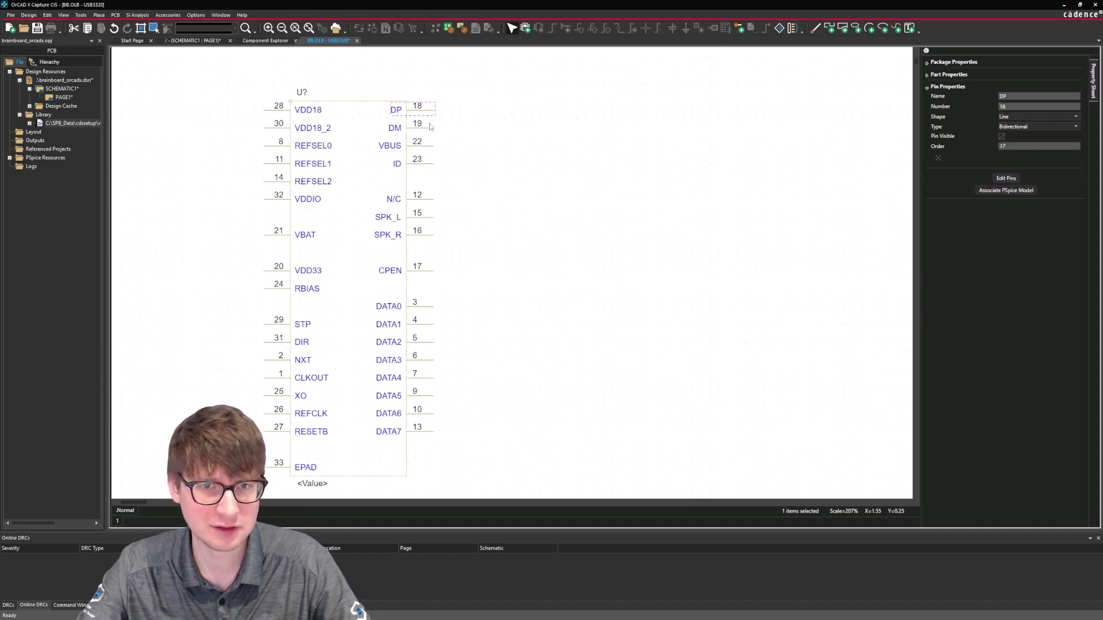
click(430, 127)
click(426, 166)
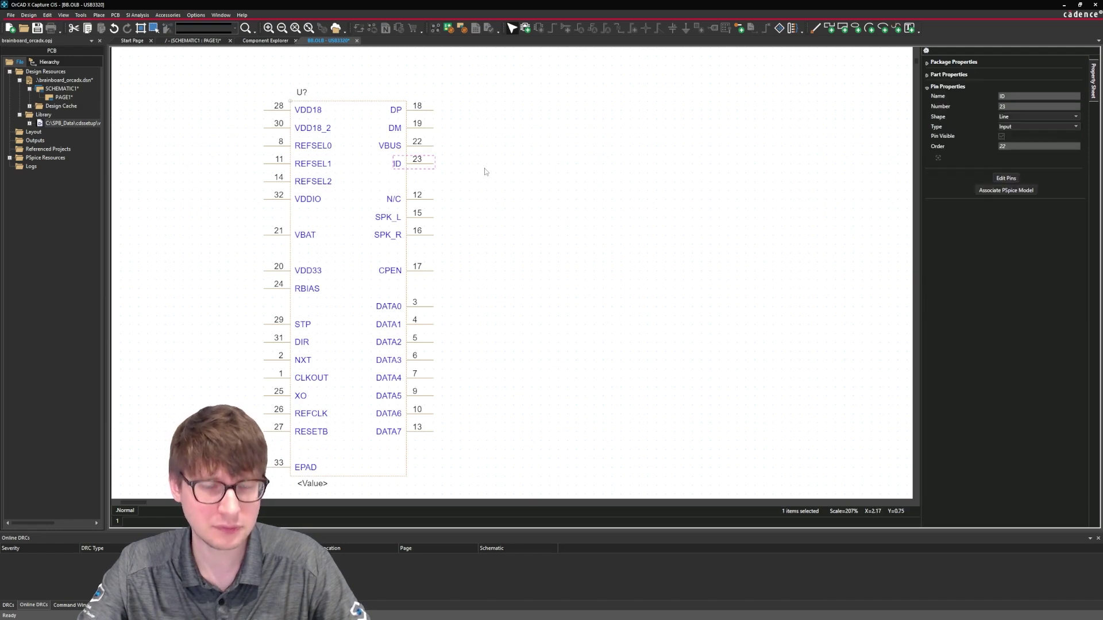
click(484, 171)
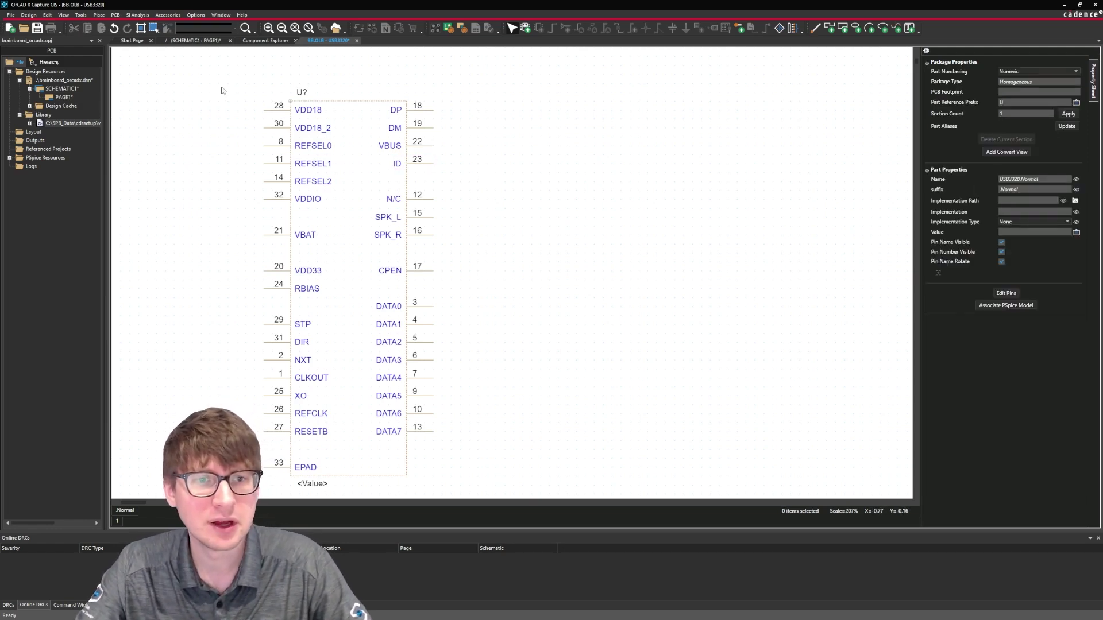
drag(222, 86, 271, 210)
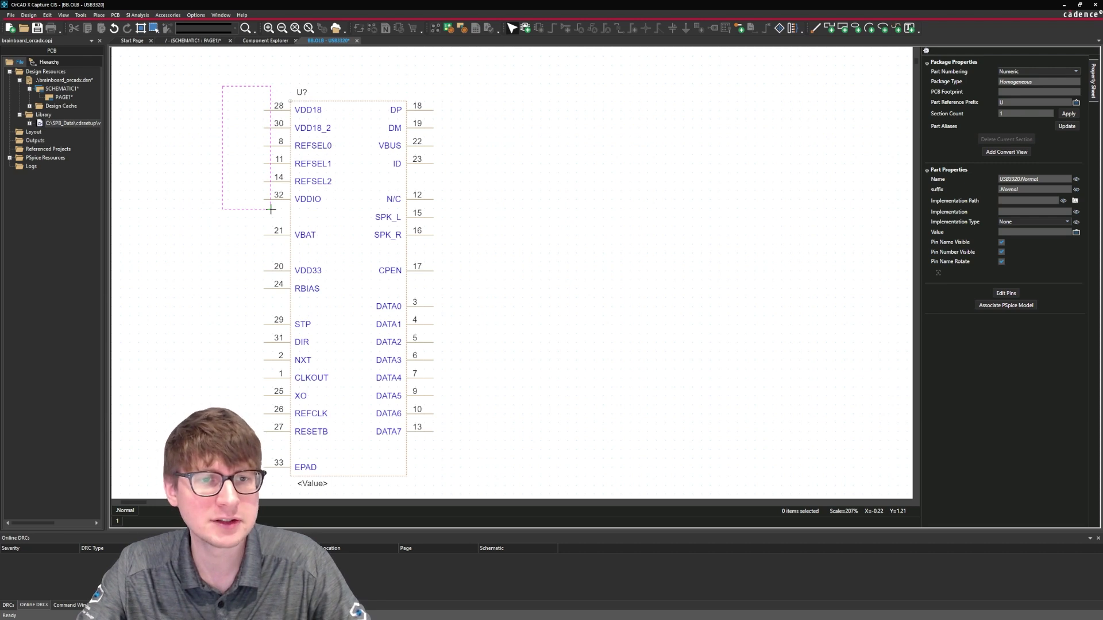
drag(271, 209, 272, 213)
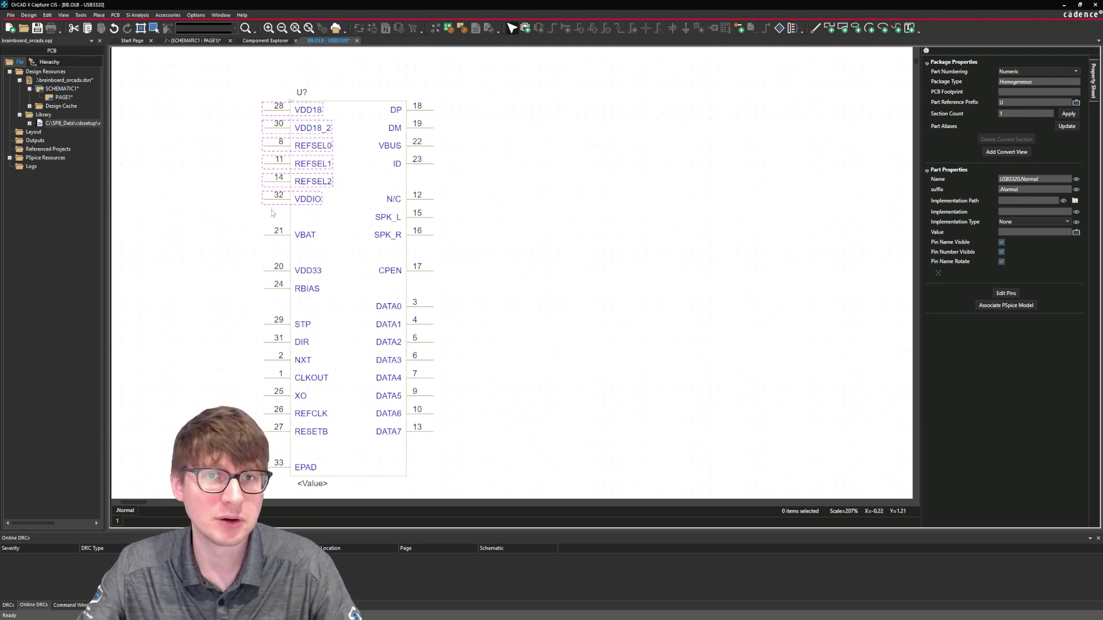
click(259, 217)
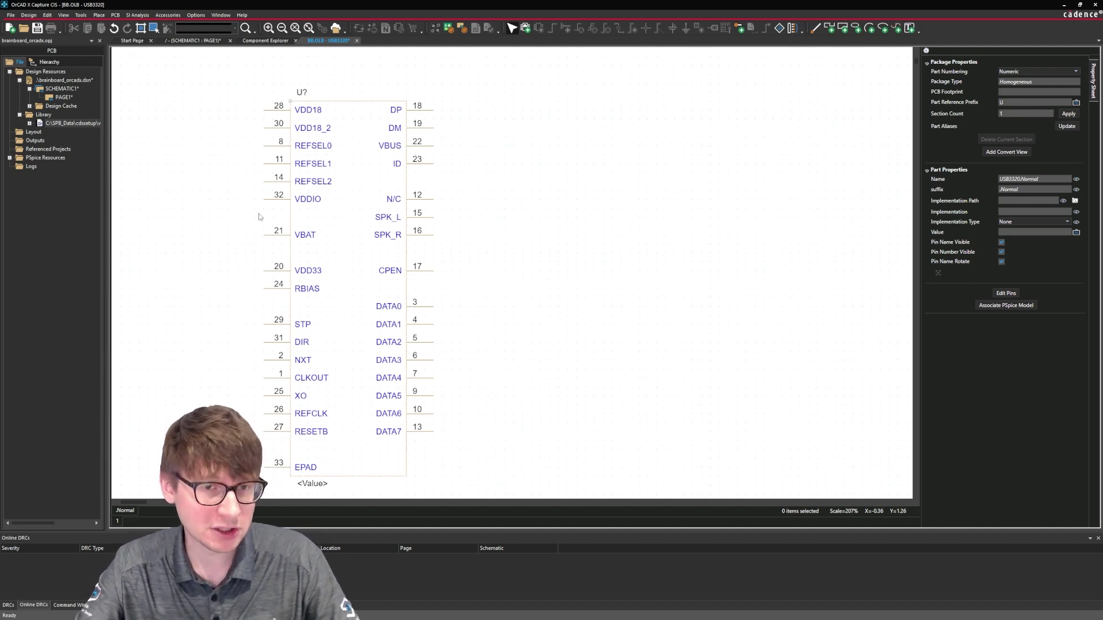
scroll(473, 226, down, 1)
scroll(474, 227, up, 1)
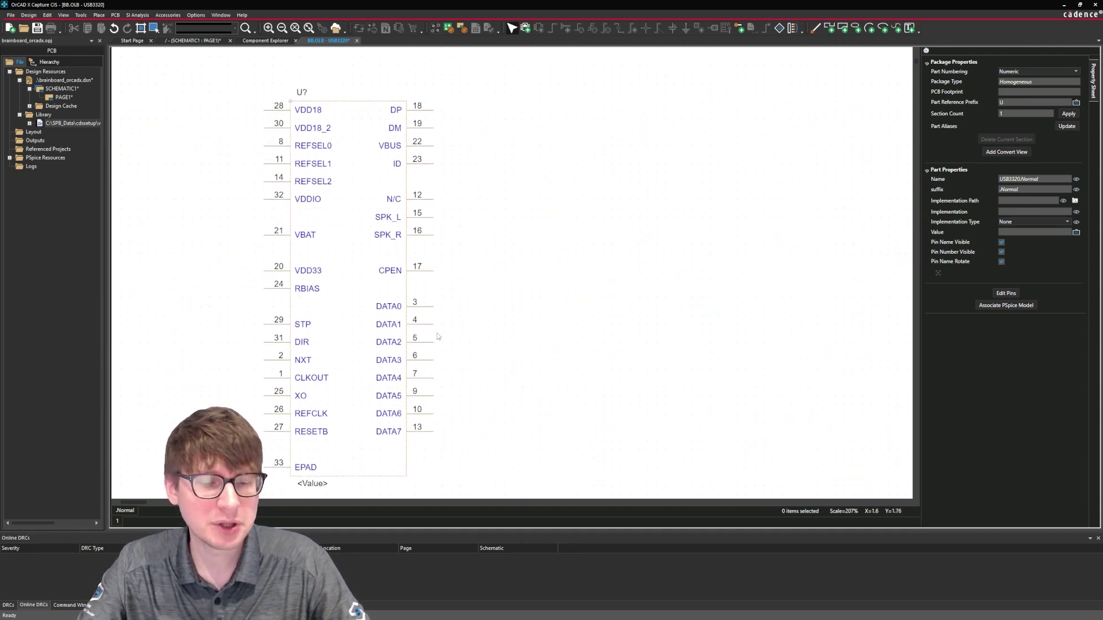
Draw a rectangle from the body's top-left to bottom-right corner, framing the whole part body
click(98, 14)
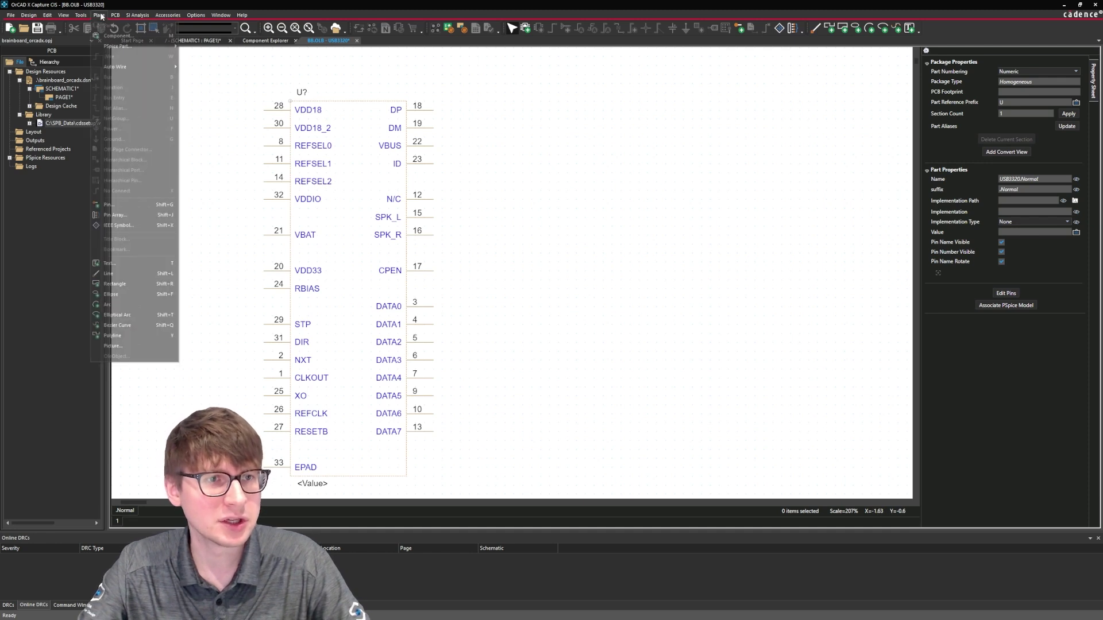
click(120, 282)
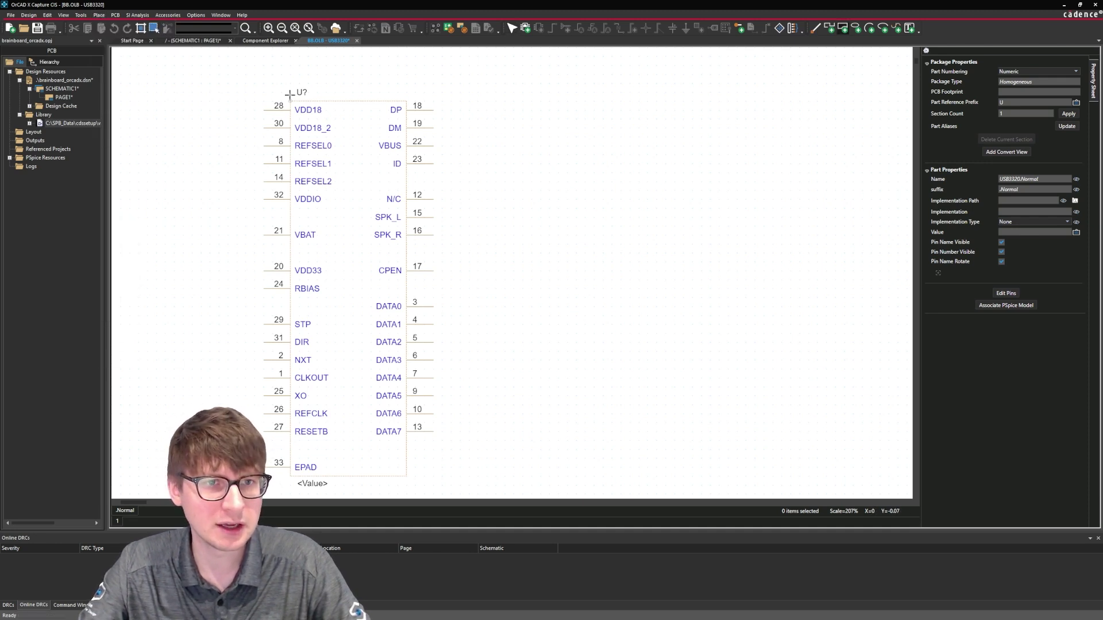
drag(290, 103, 356, 247)
key(Escape)
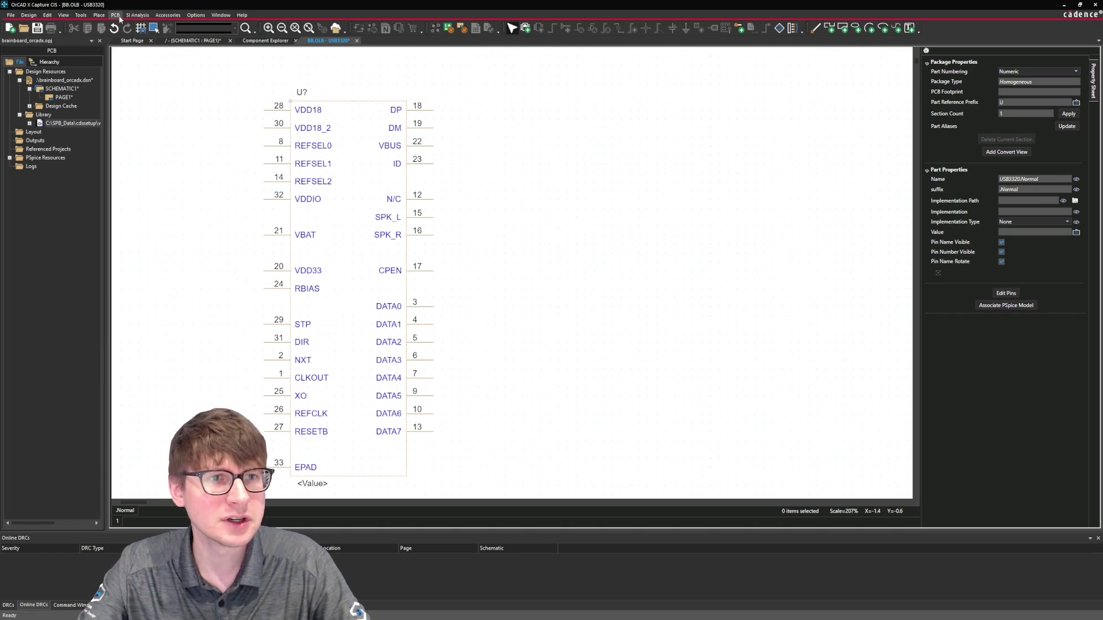
click(99, 15)
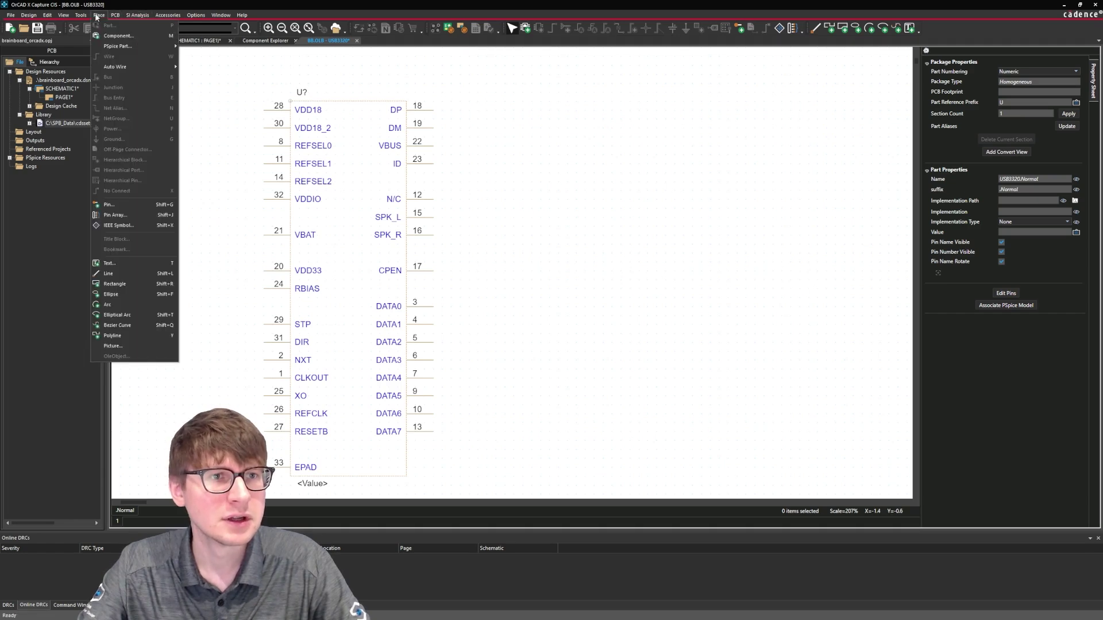
click(127, 284)
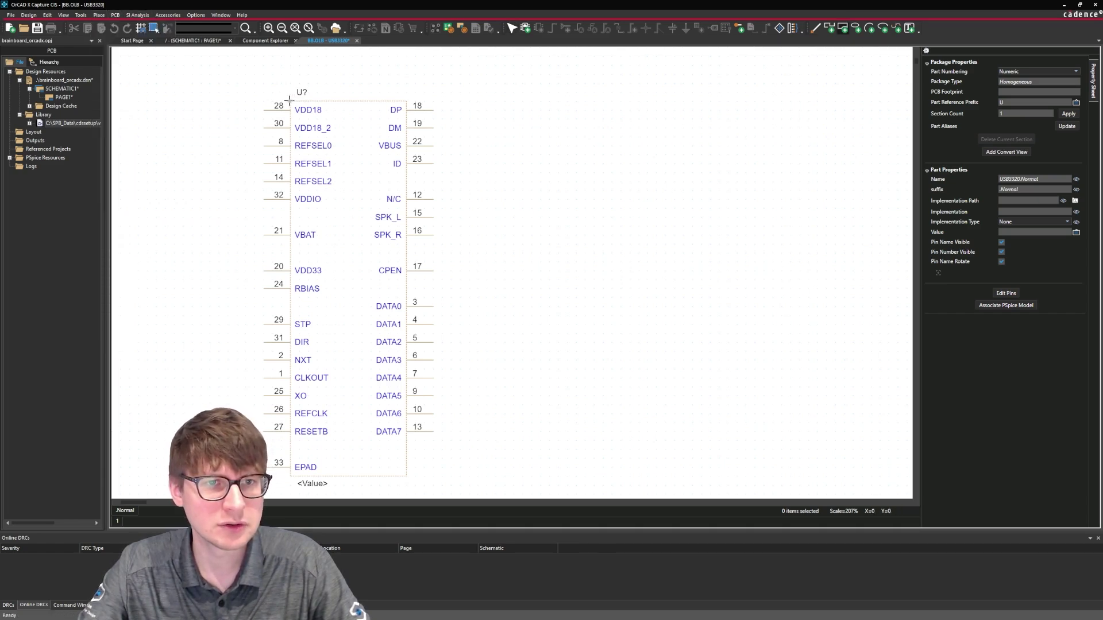
drag(289, 101, 406, 476)
right_click(497, 310)
click(514, 315)
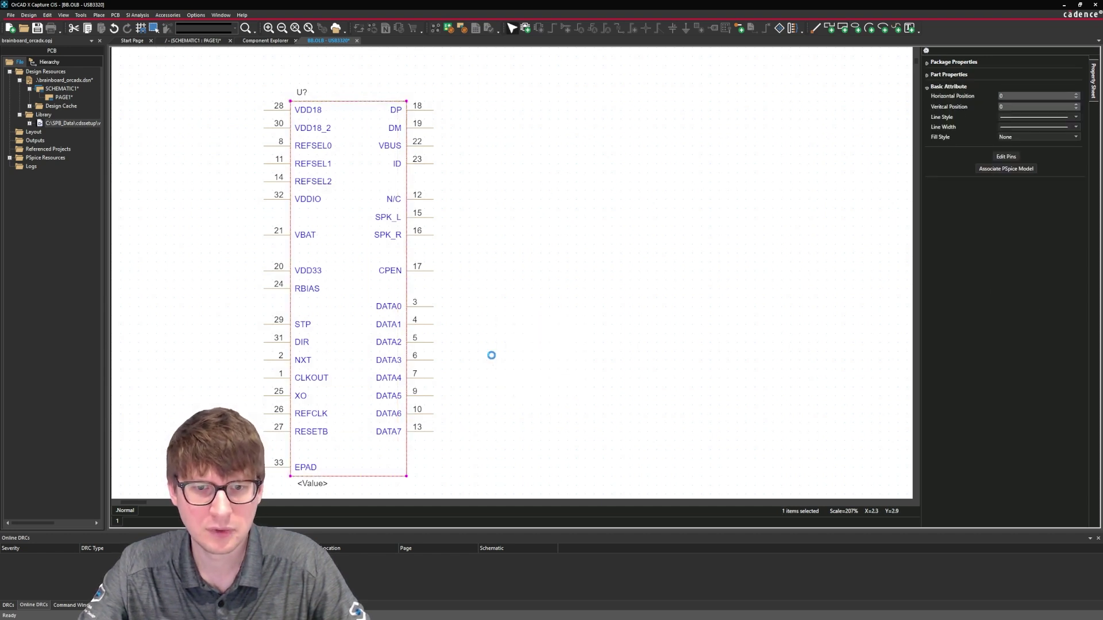
click(488, 281)
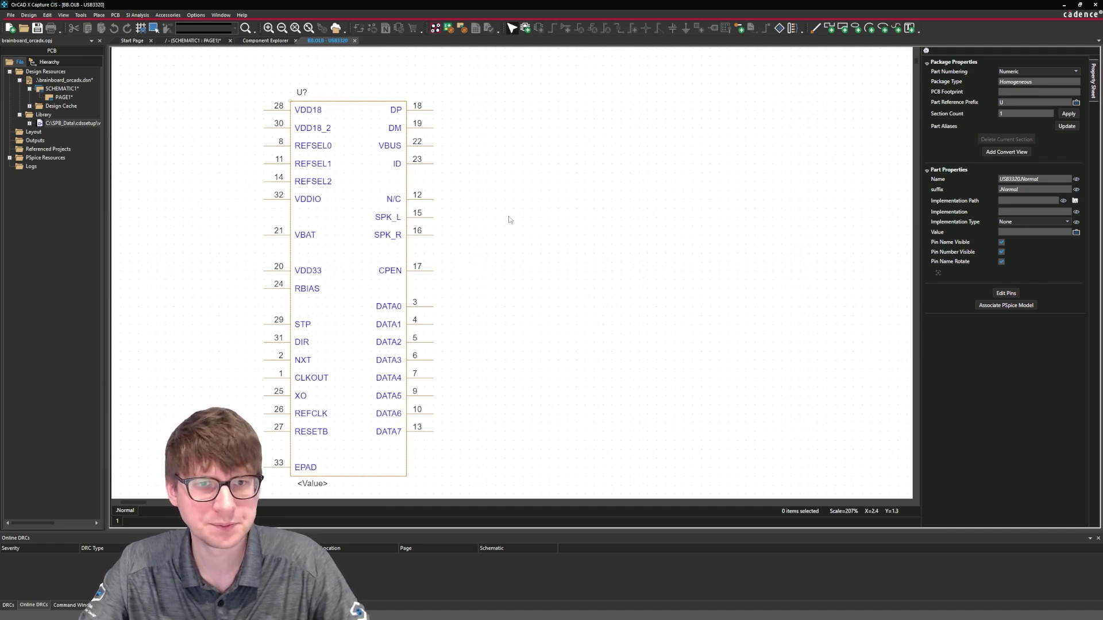
scroll(493, 225, down, 1)
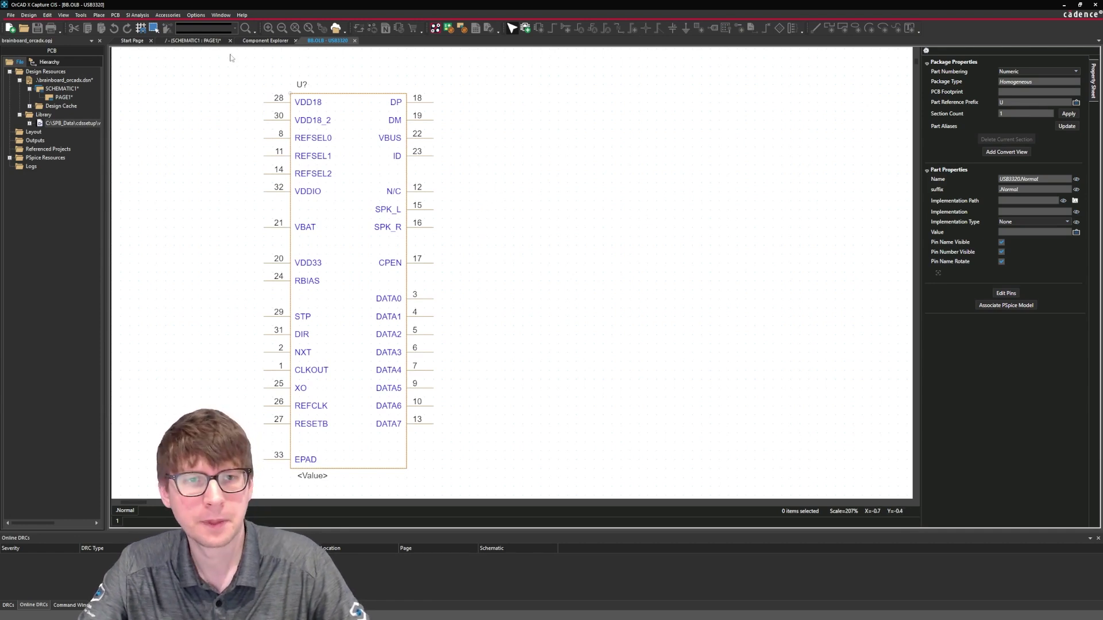
Show the ten IC parts of My Workspace, including RP2040 and ATTINY202, in Component Explorer
click(265, 41)
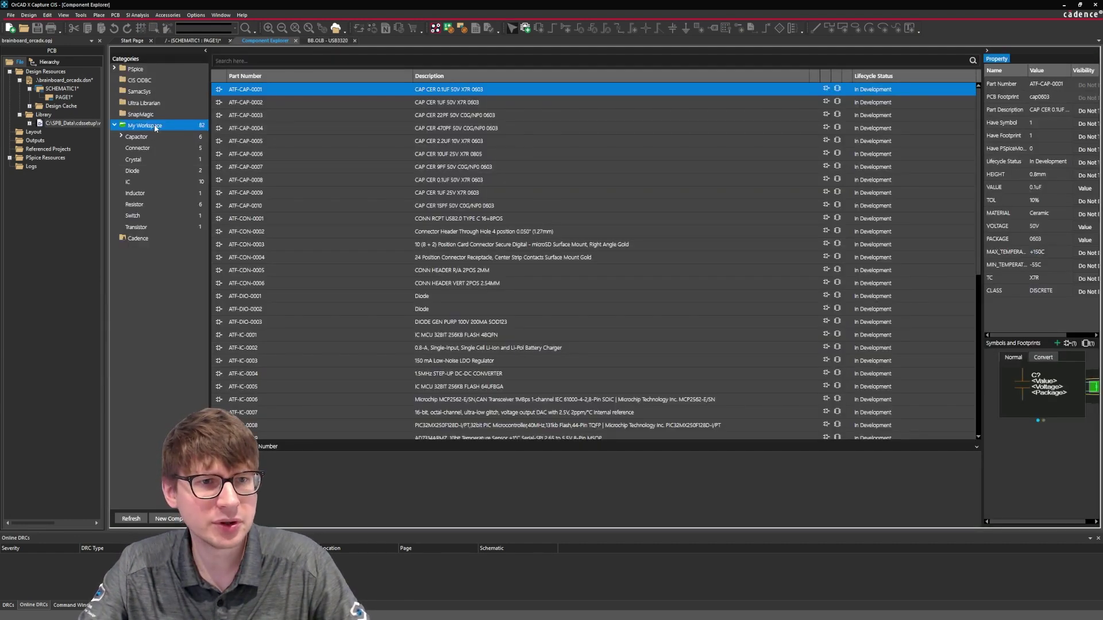
click(142, 182)
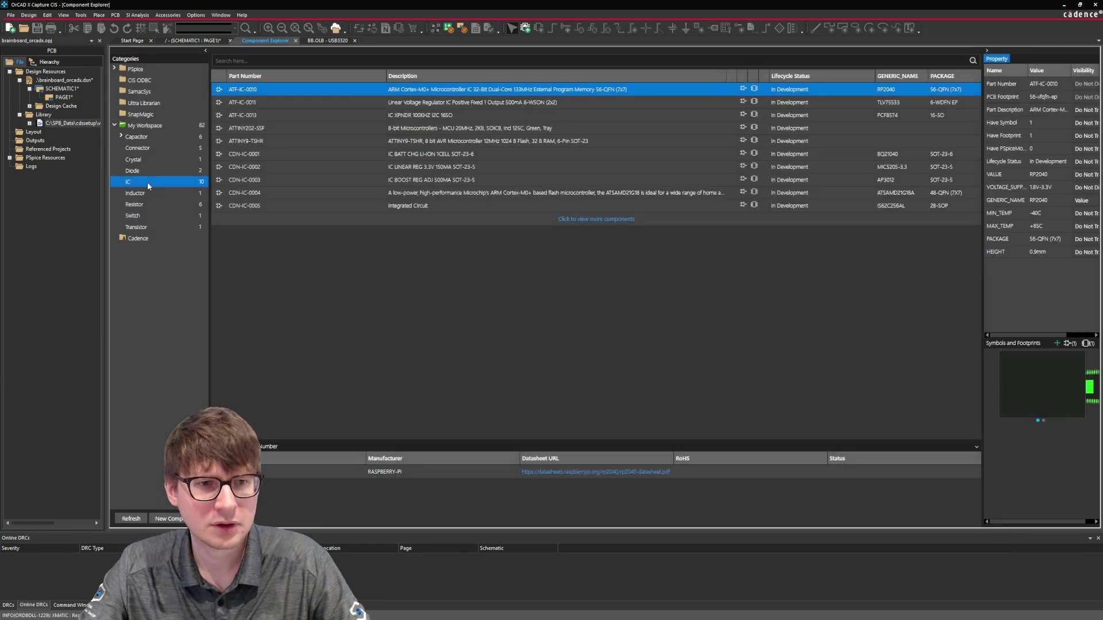
Create a new IC component numbered CDN-IC-0006 and paste its USB 2.0 ULPI PHY description
right_click(148, 182)
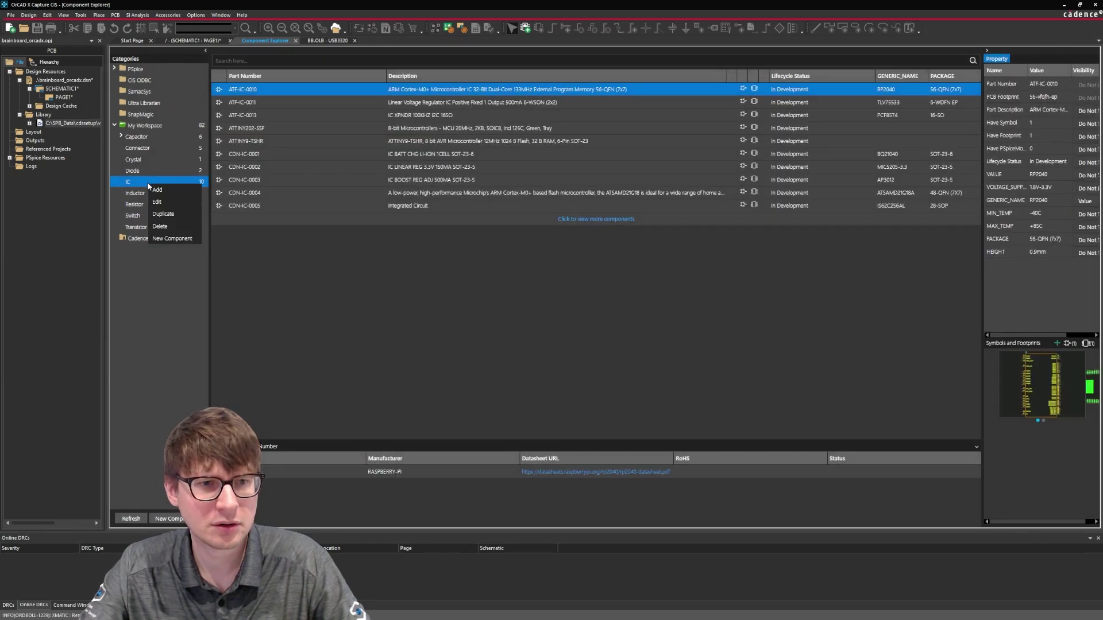
click(171, 238)
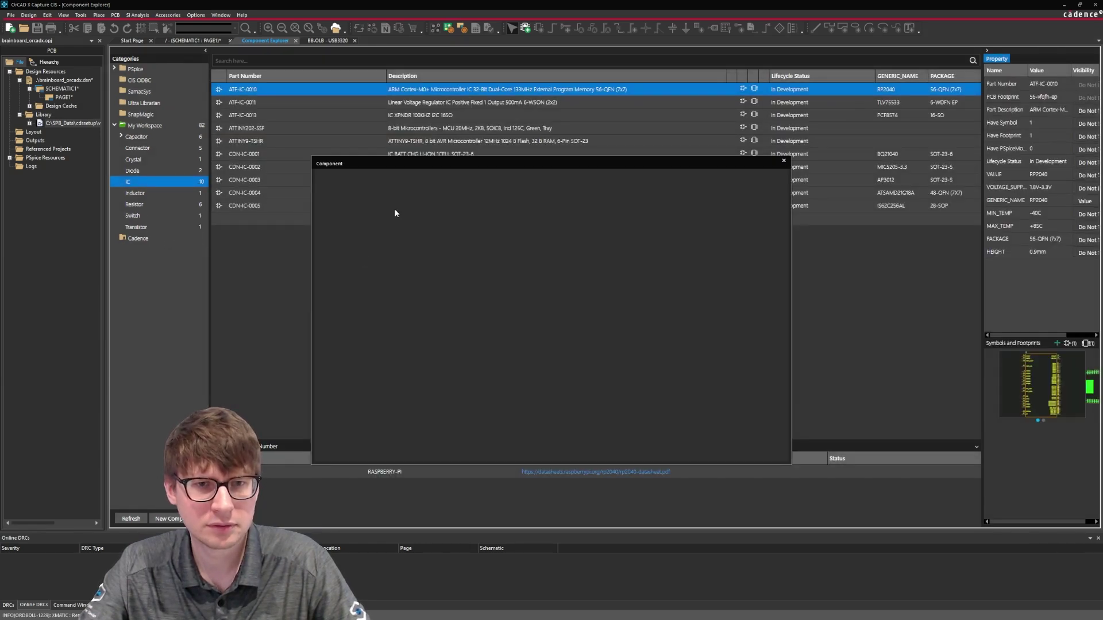
drag(422, 163, 420, 135)
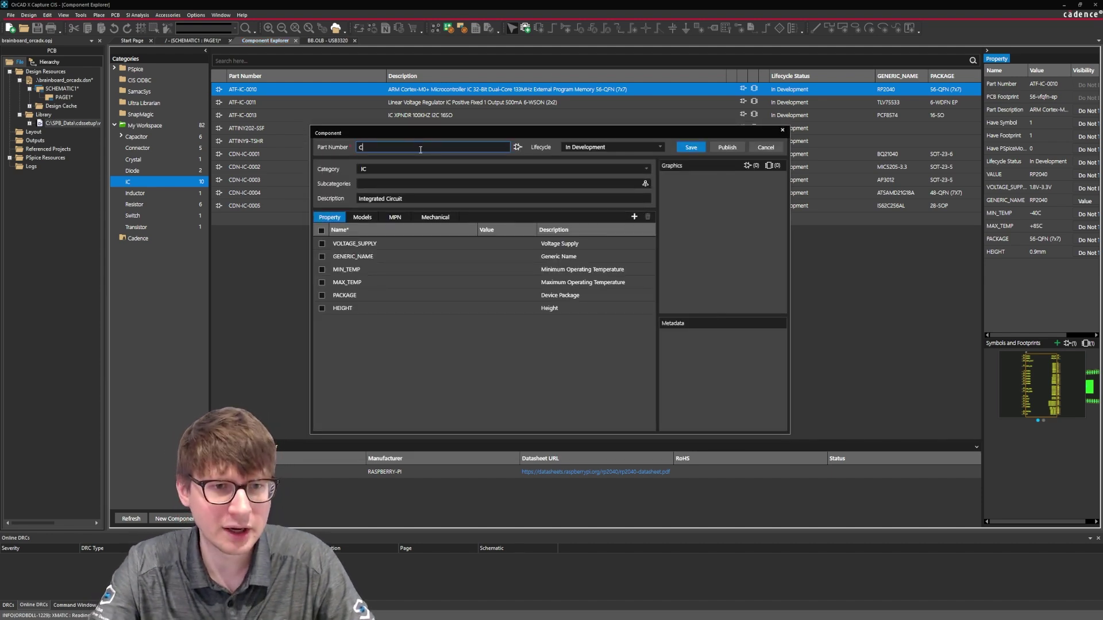
text(CDN-IC-0006)
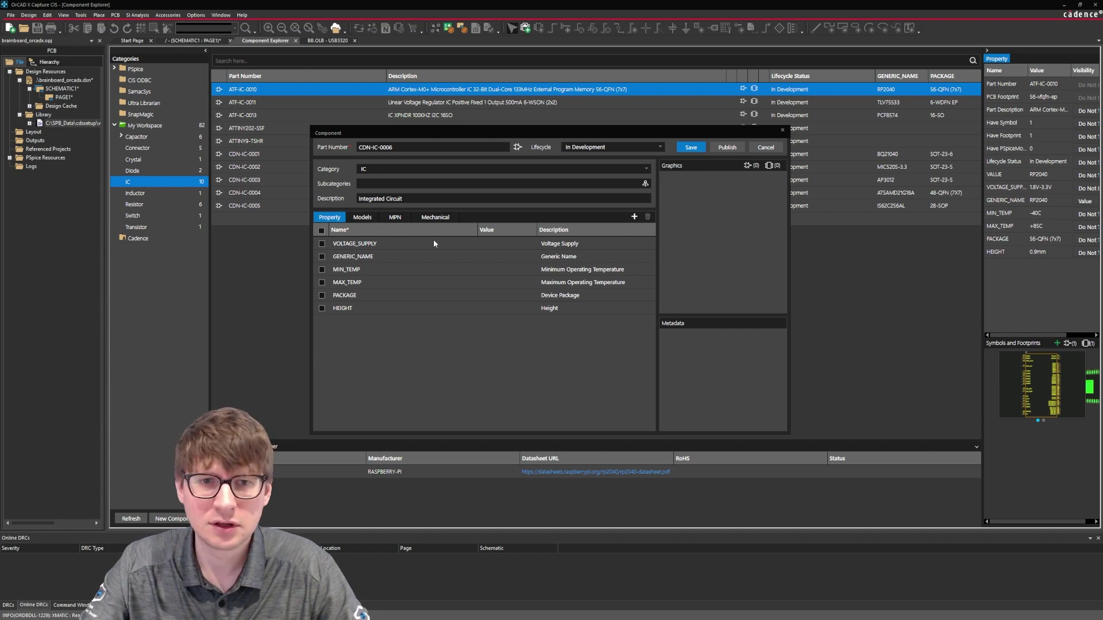
triple_click(419, 199)
text(Multi-frequency USB 2.0 ULPI PHY IC)
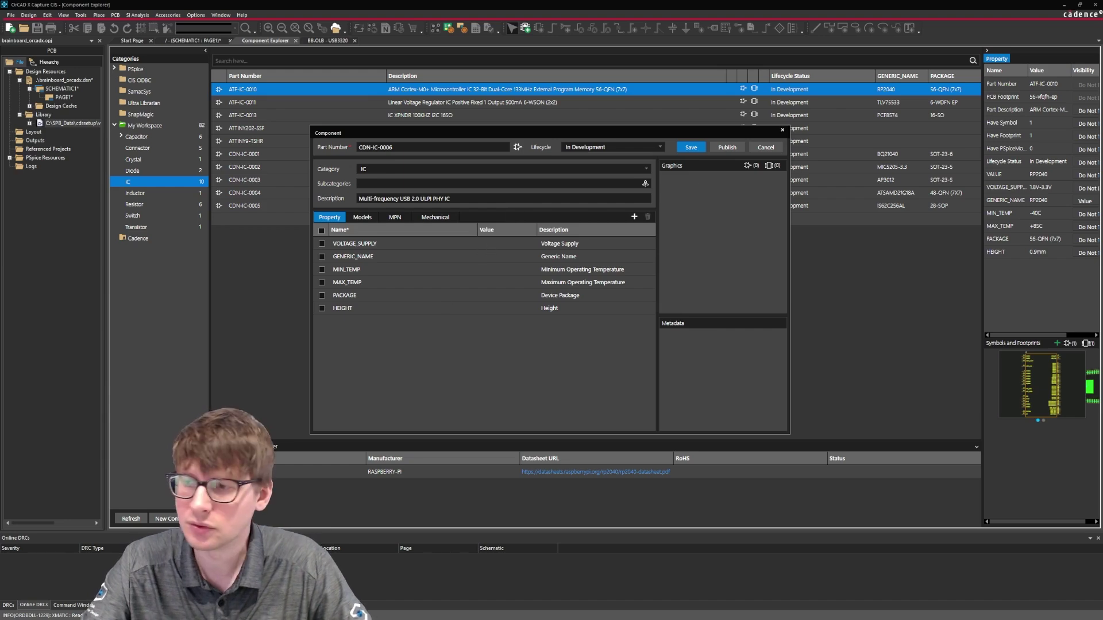
Fill VOLTAGE_SUPPLY with 1.8V-3.3V and GENERIC_NAME with USB3320
double_click(505, 244)
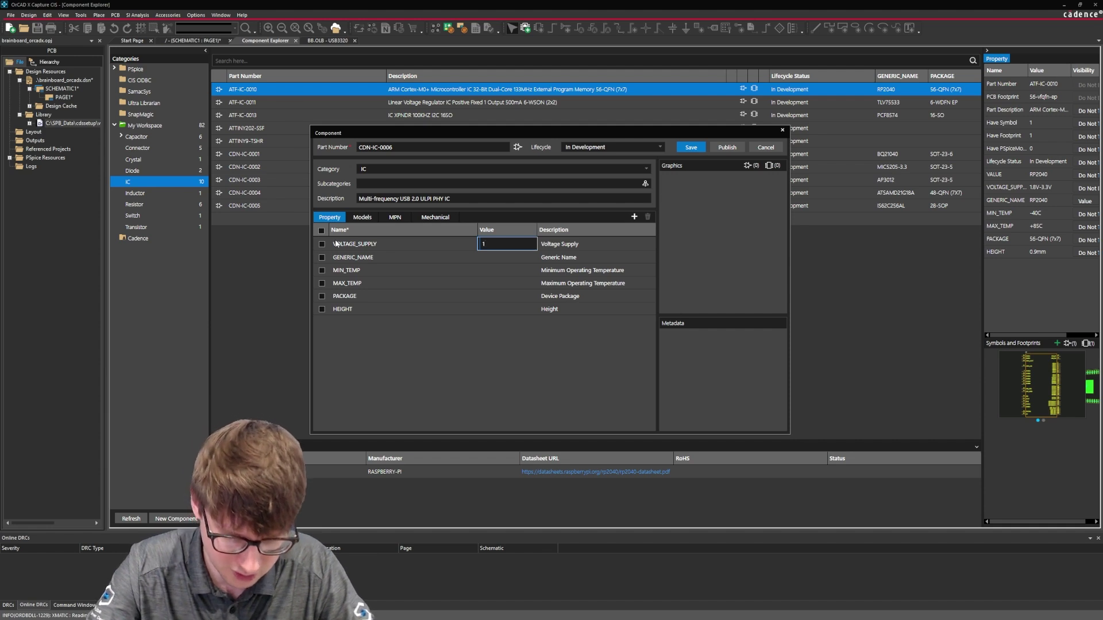
text(3.3V)
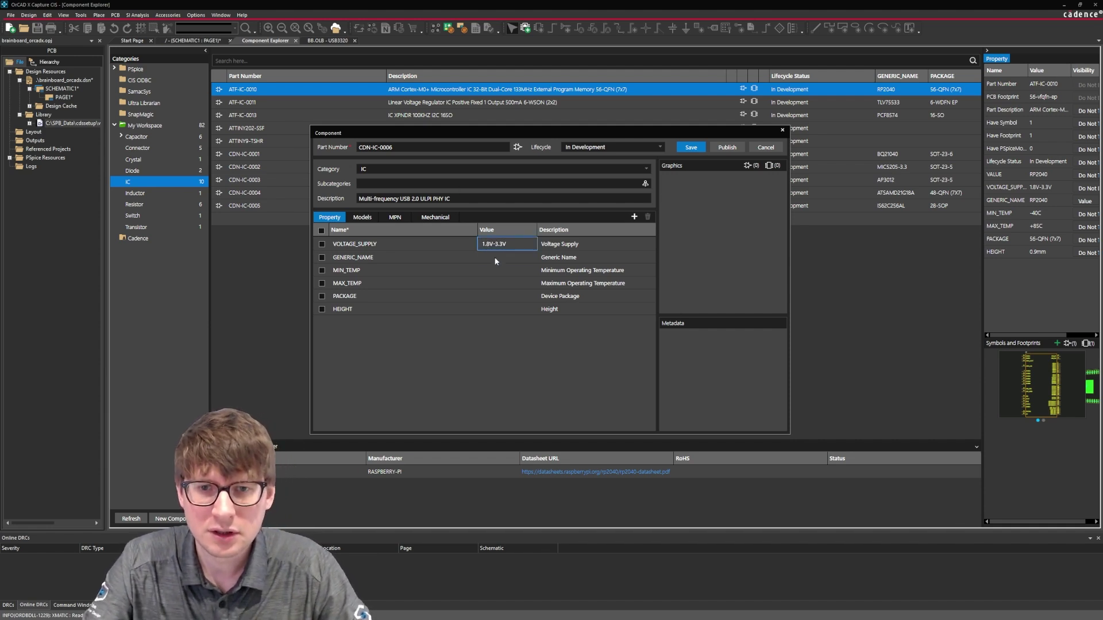
click(496, 262)
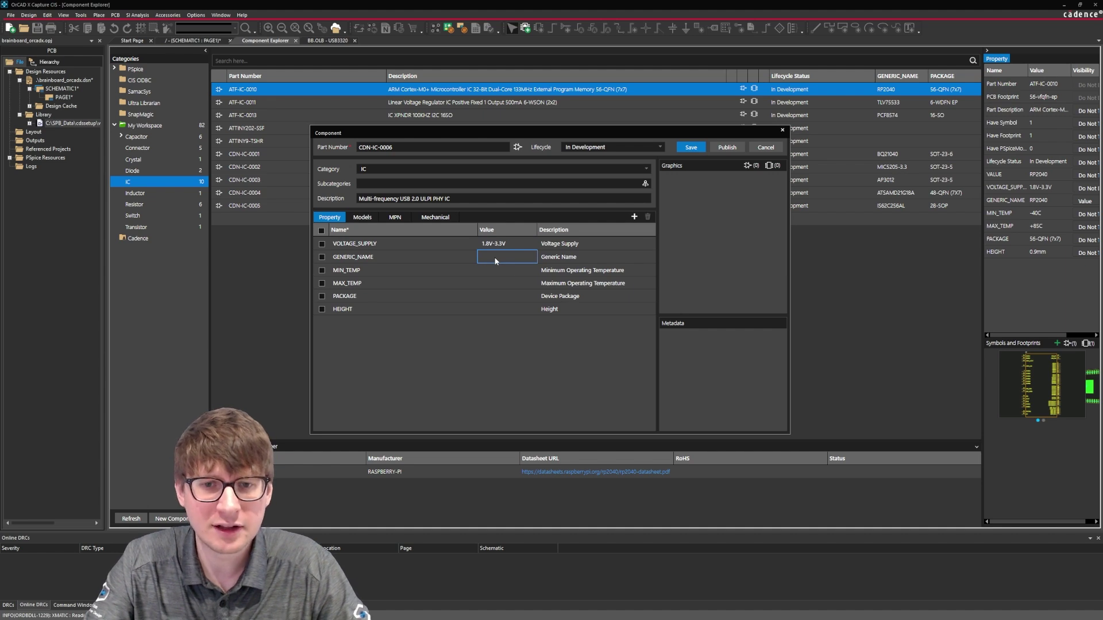
click(496, 261)
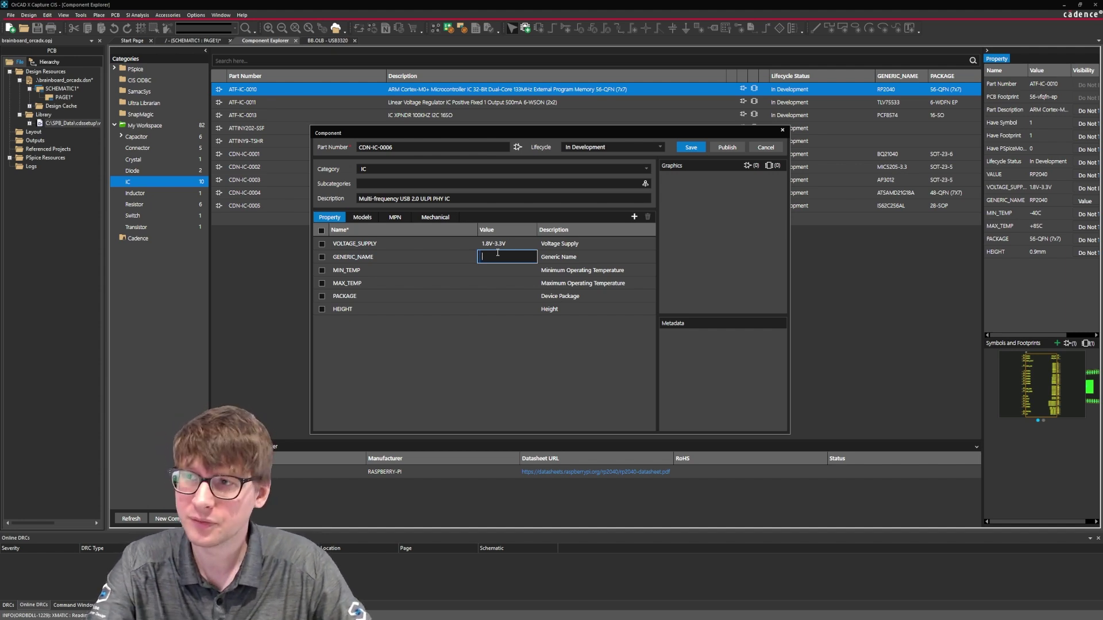
text(USB3320)
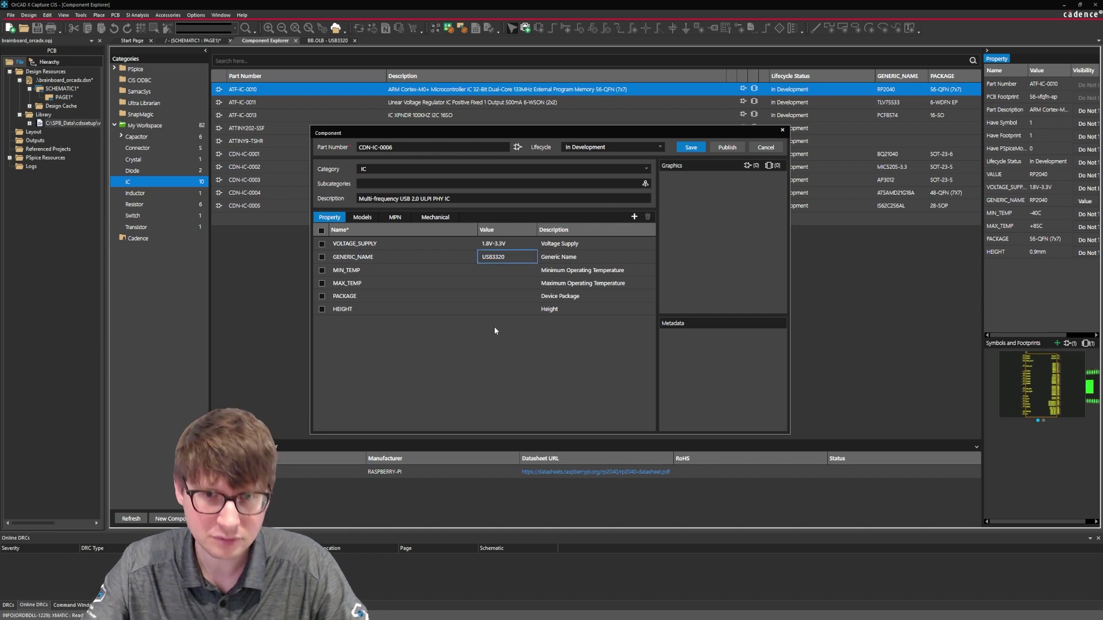
Set MIN_TEMP to -40C and MAX_TEMP to 80C
click(494, 278)
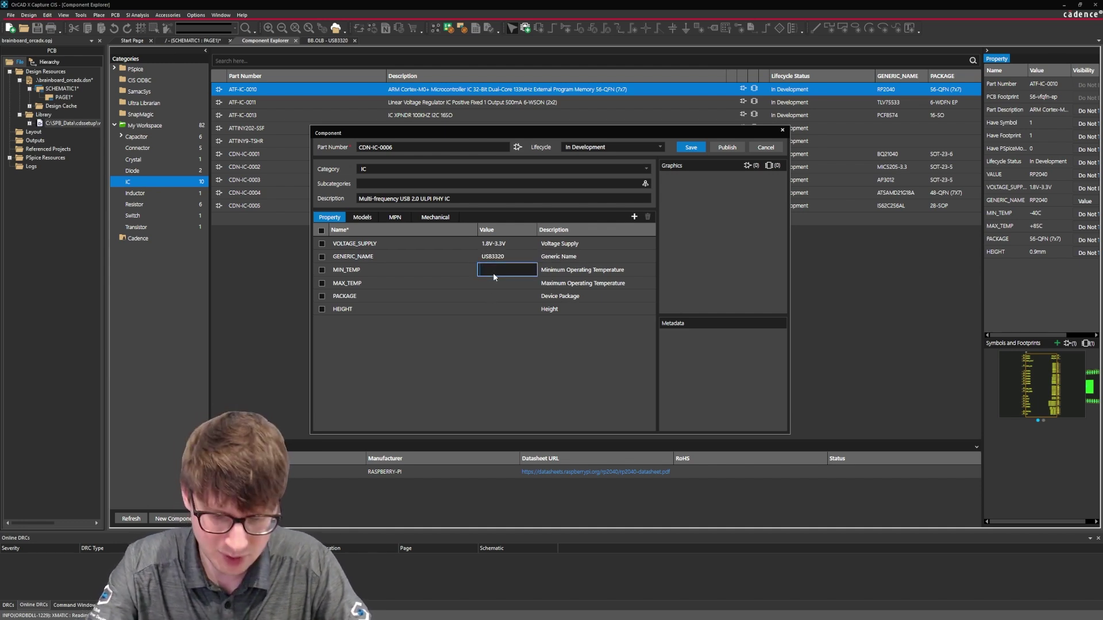
text(4)
text(-40C)
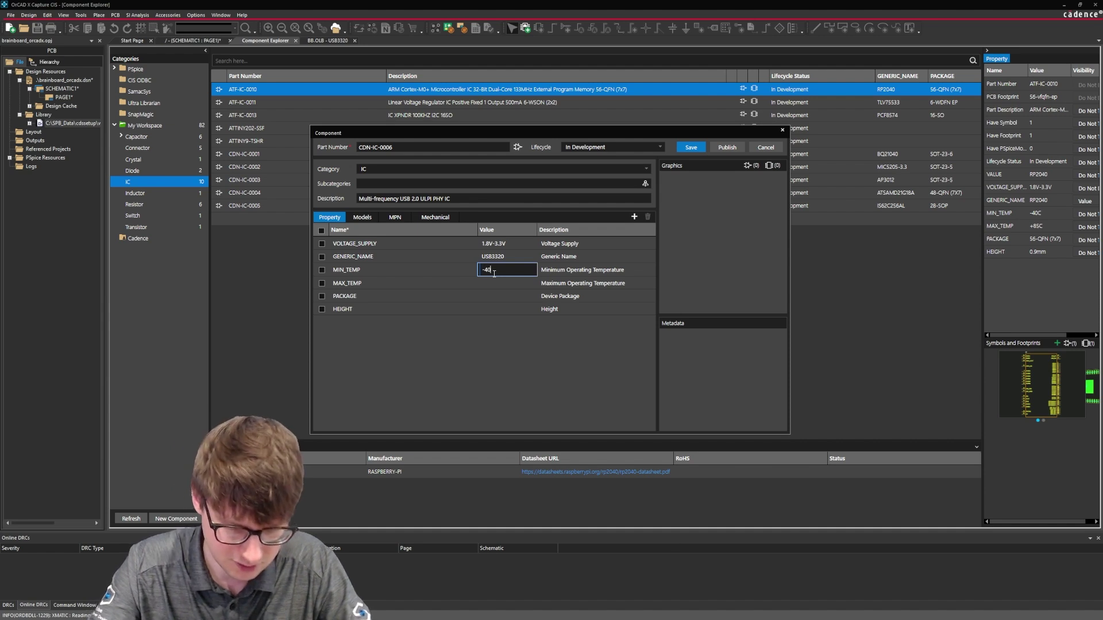
click(493, 281)
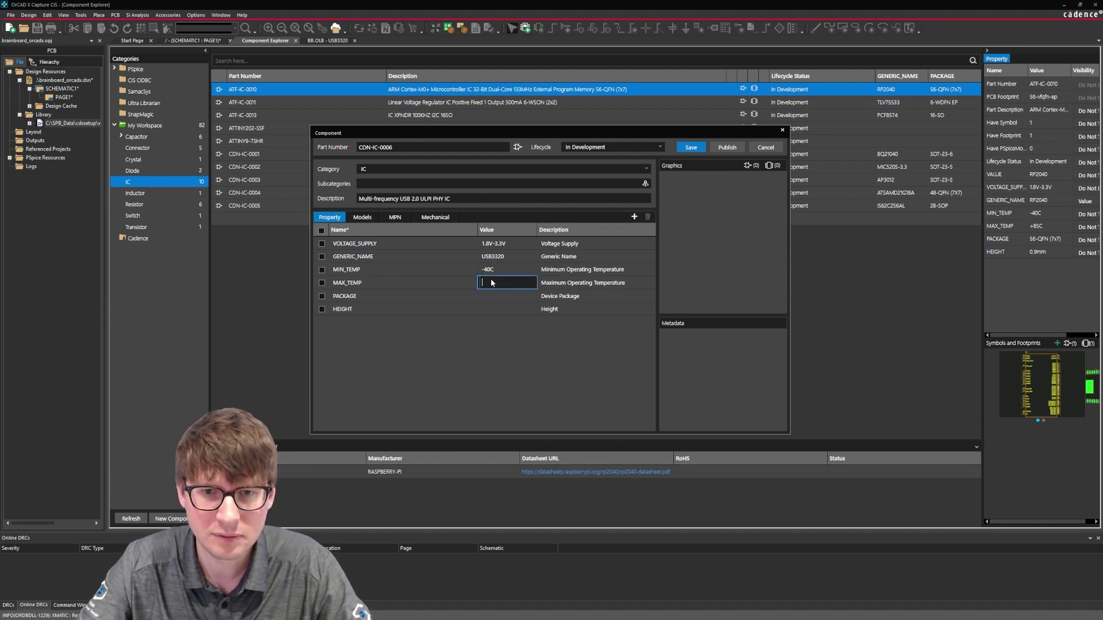
text(80C)
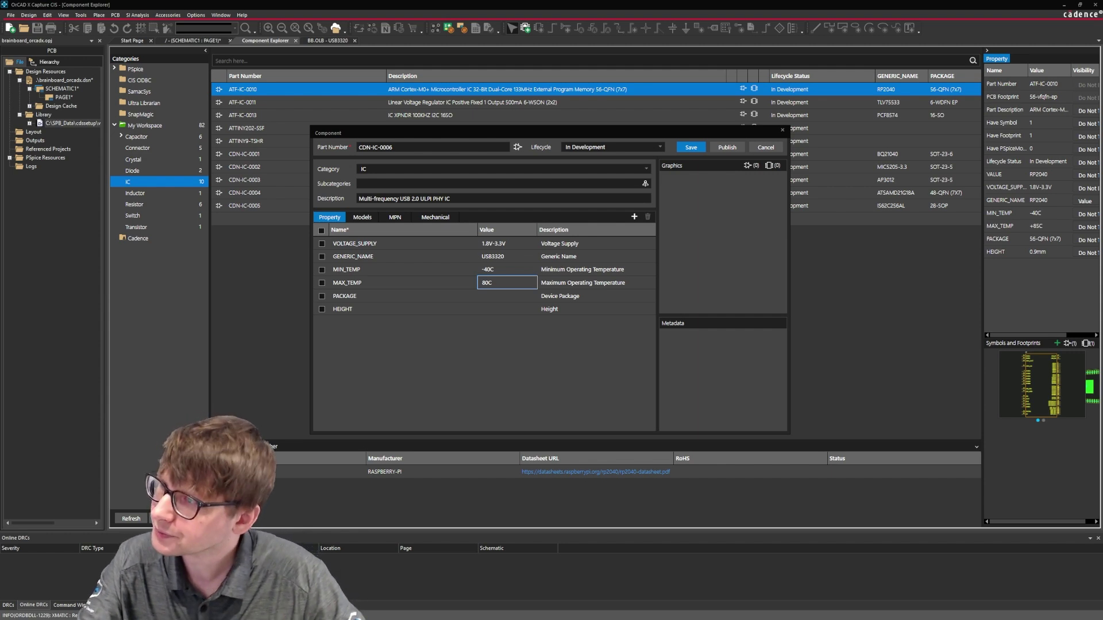
Set PACKAGE to 32-QFN and HEIGHT to 0.85mm, then show the Models tab
click(491, 297)
click(491, 298)
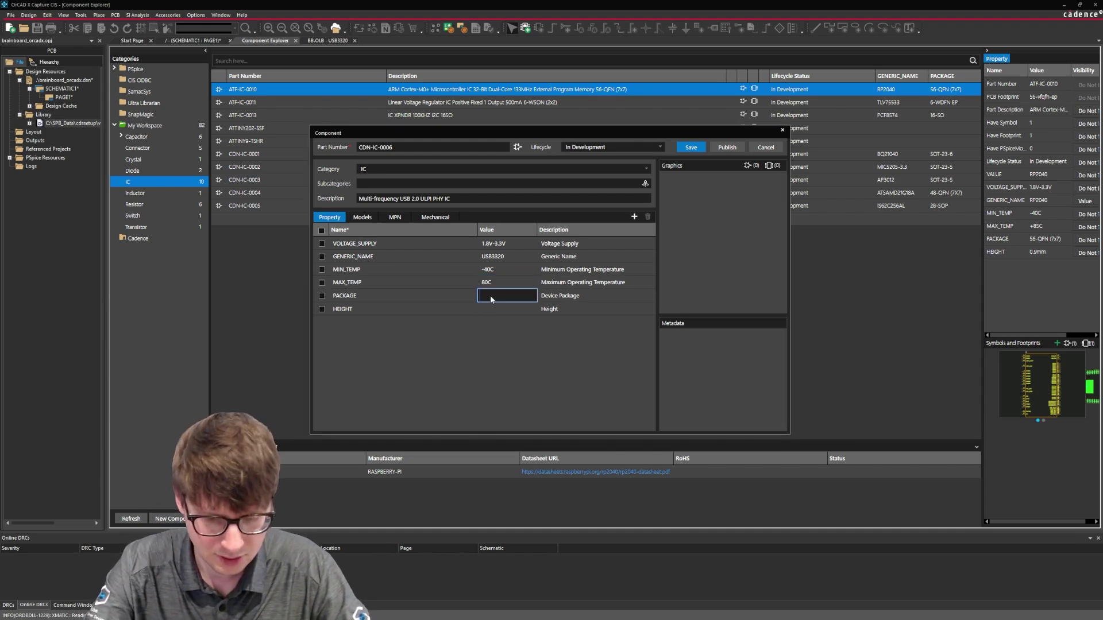
text(Q)
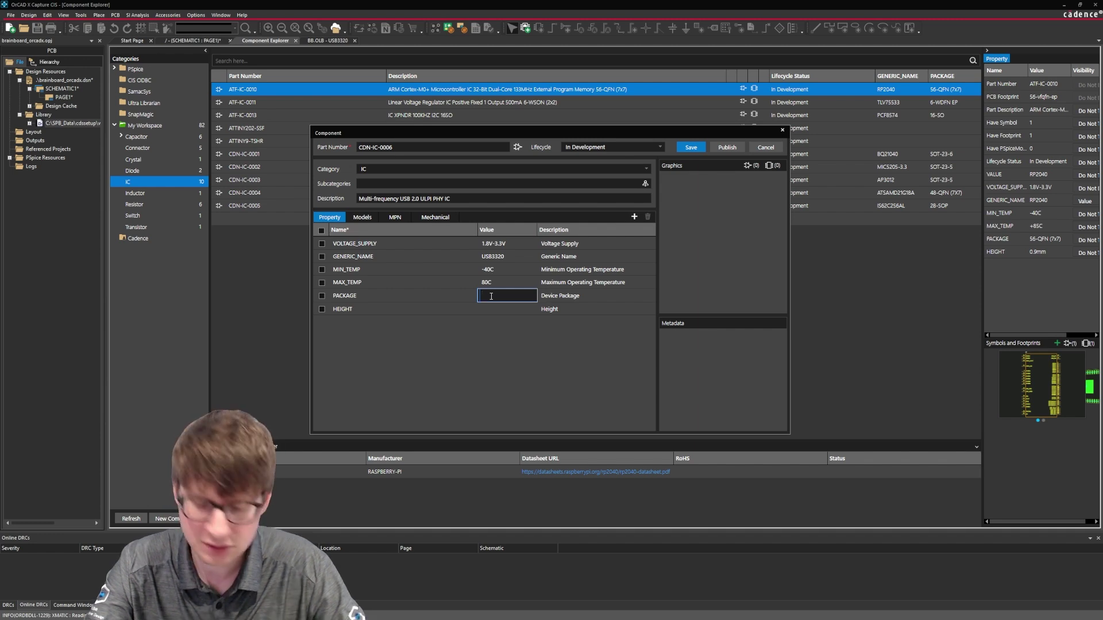
text(32-)
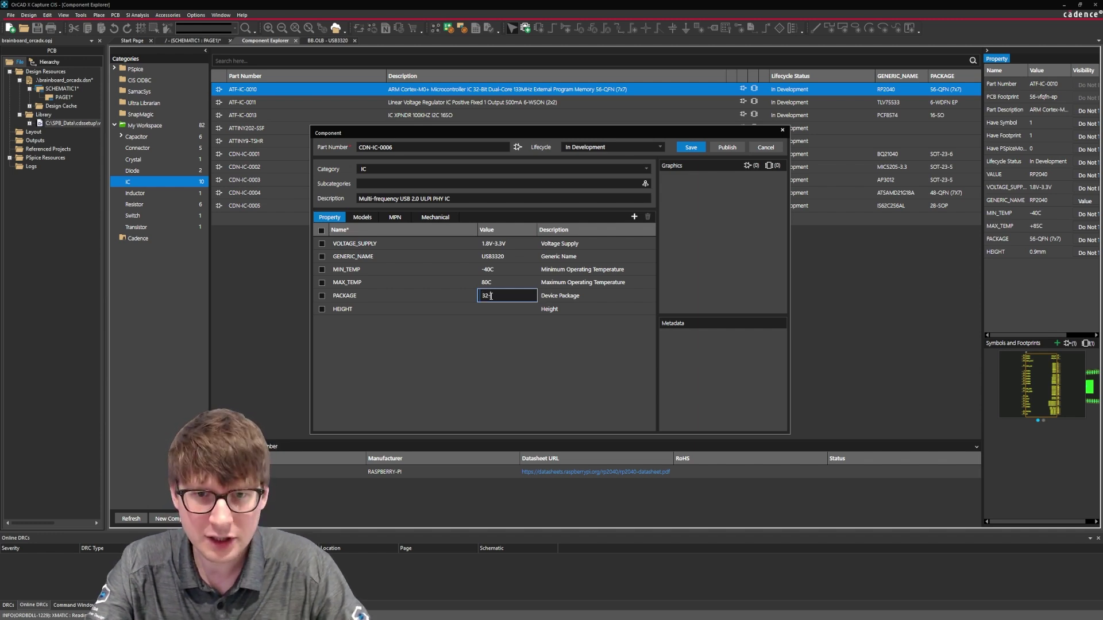
text(QFN)
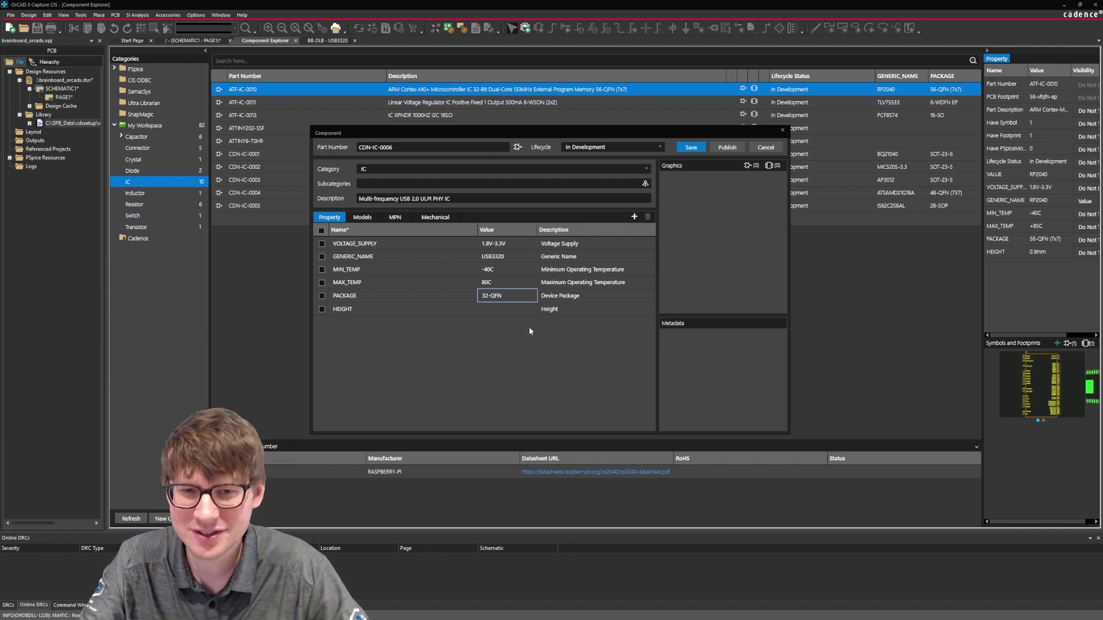
click(503, 310)
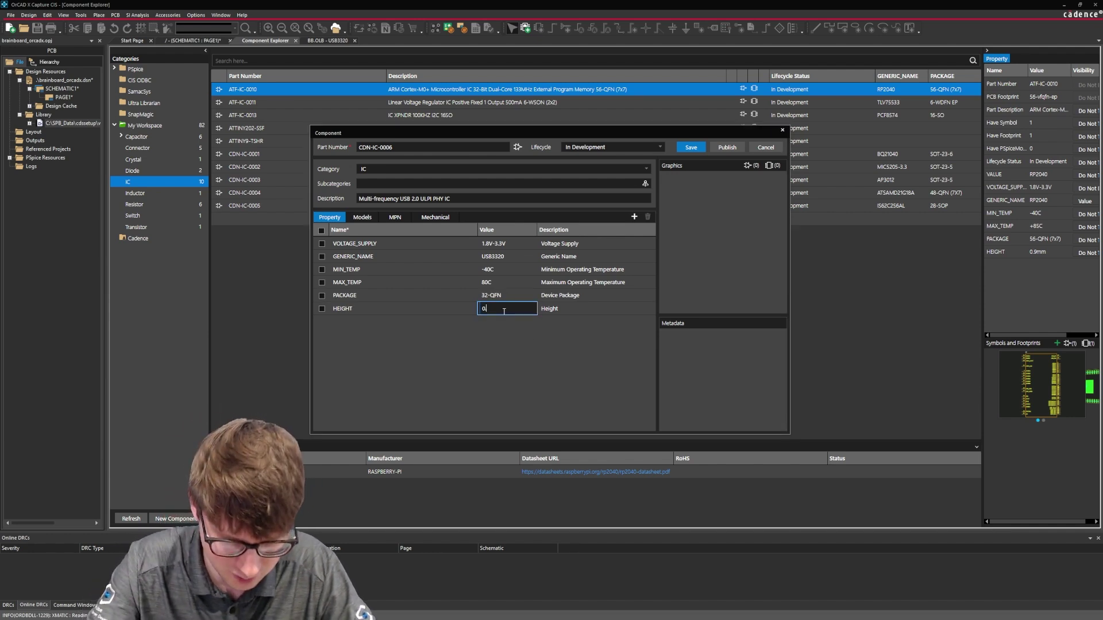
text(0.85mm)
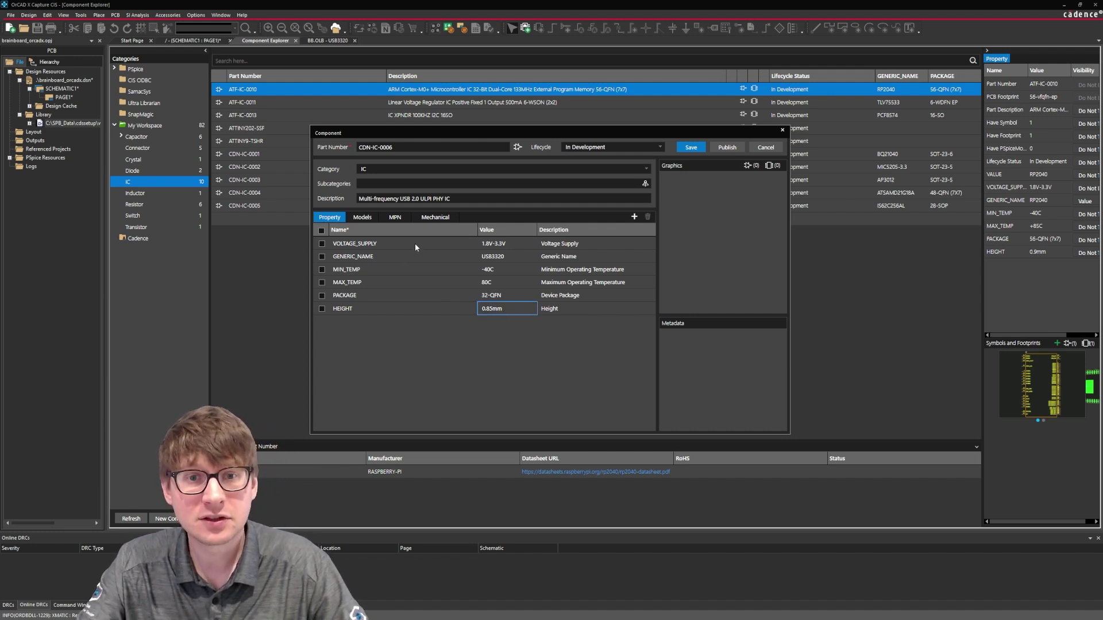
click(362, 217)
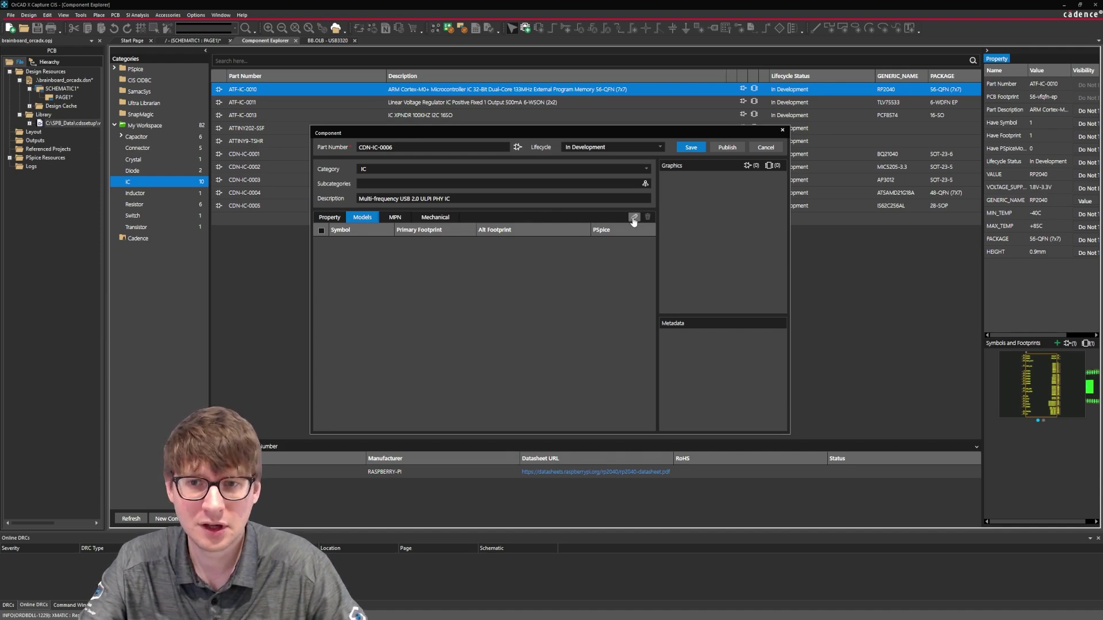
Attach the USB3320 symbol from libraries/symbols/BB to CDN-IC-0006
click(634, 222)
click(629, 230)
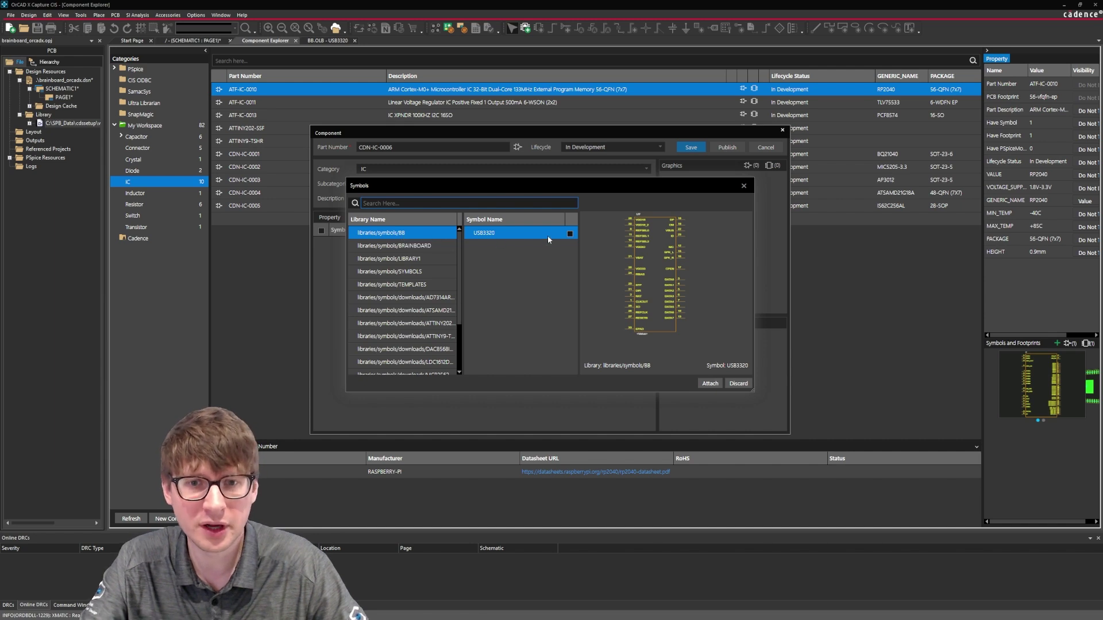
click(570, 234)
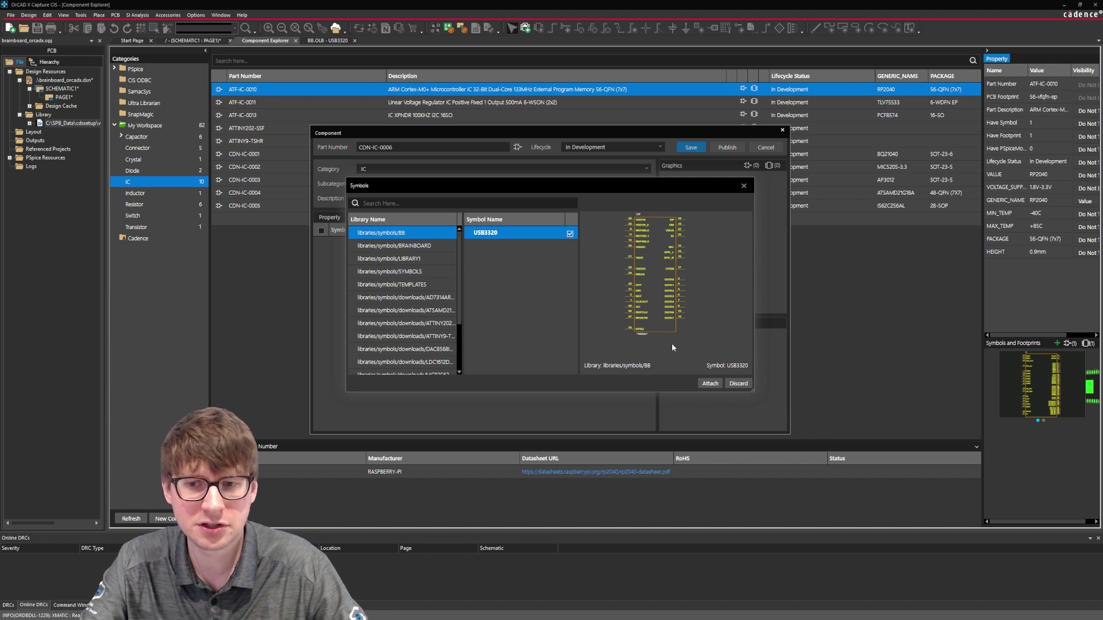
click(710, 384)
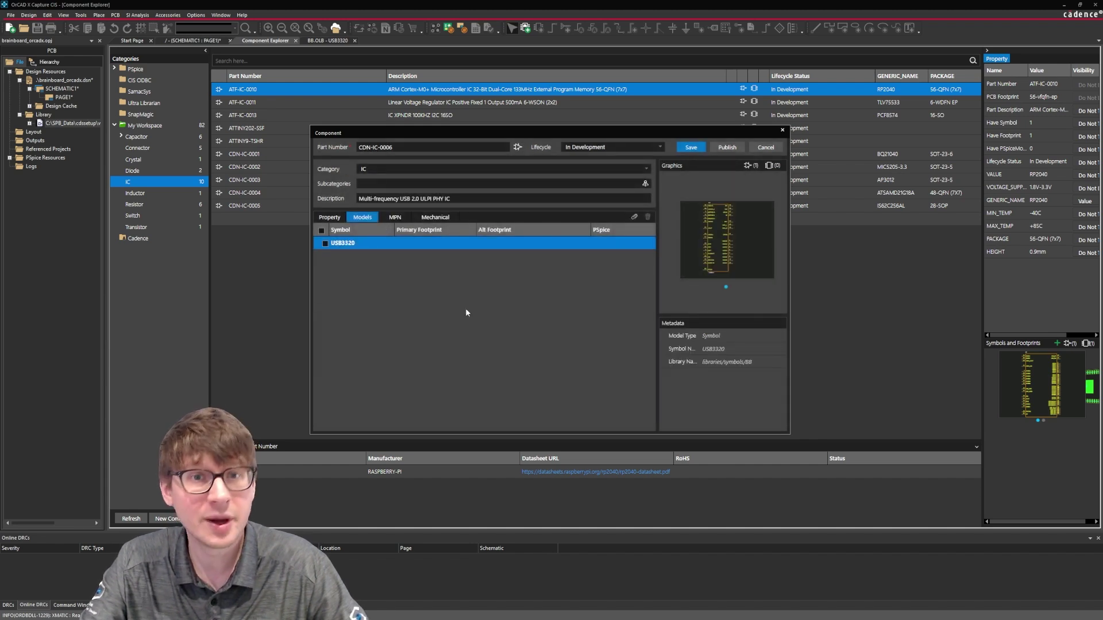
Save CDN-IC-0006, then place it from the IC list onto the schematic page
click(690, 147)
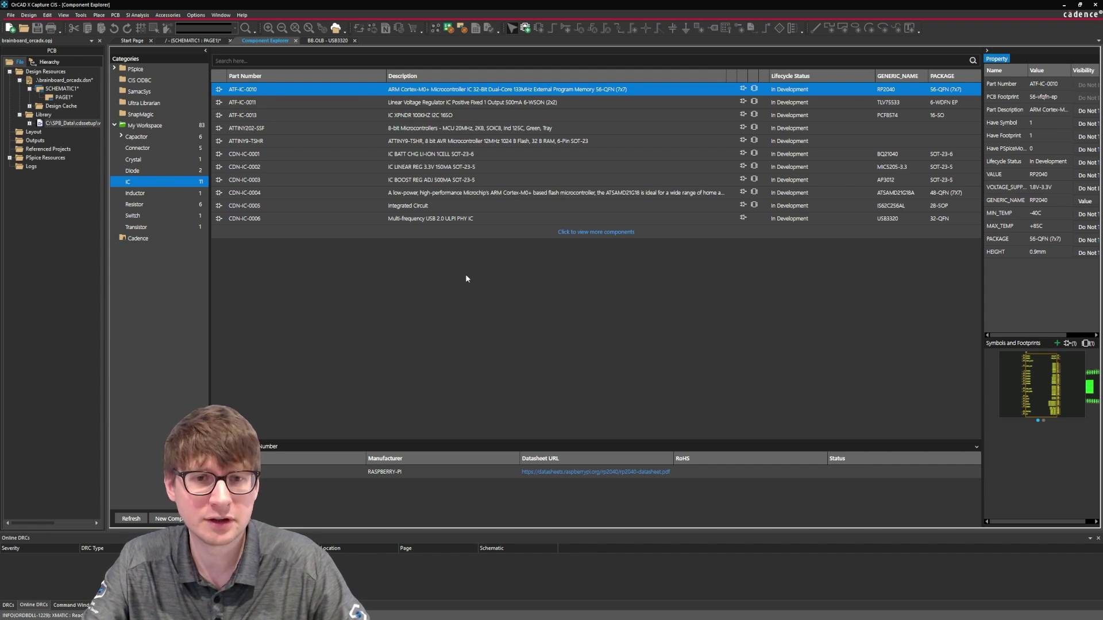
click(432, 219)
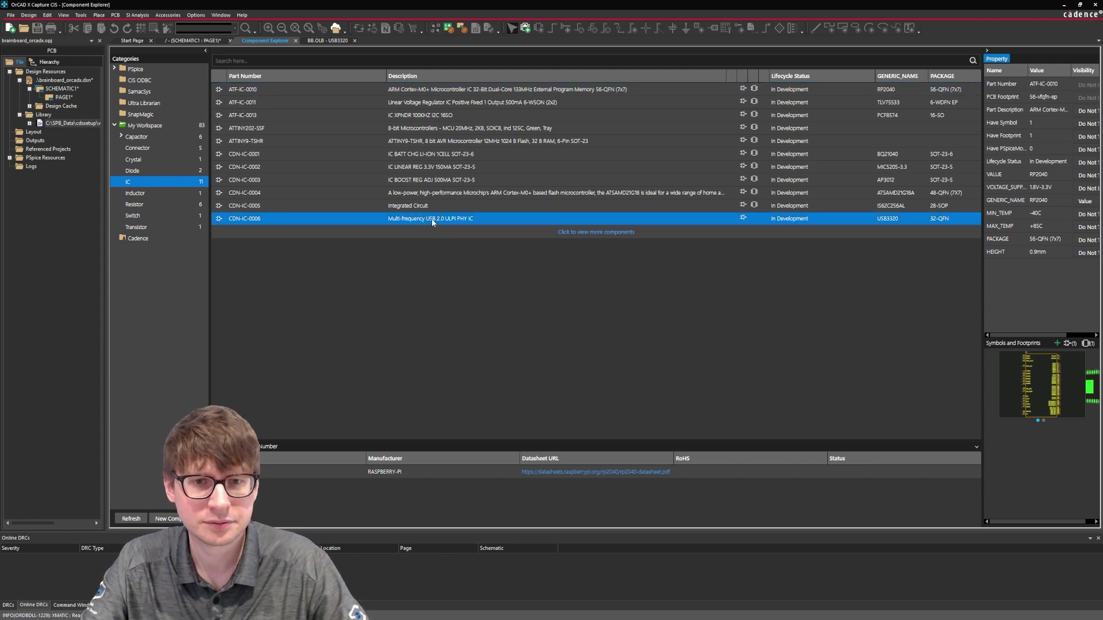
right_click(432, 221)
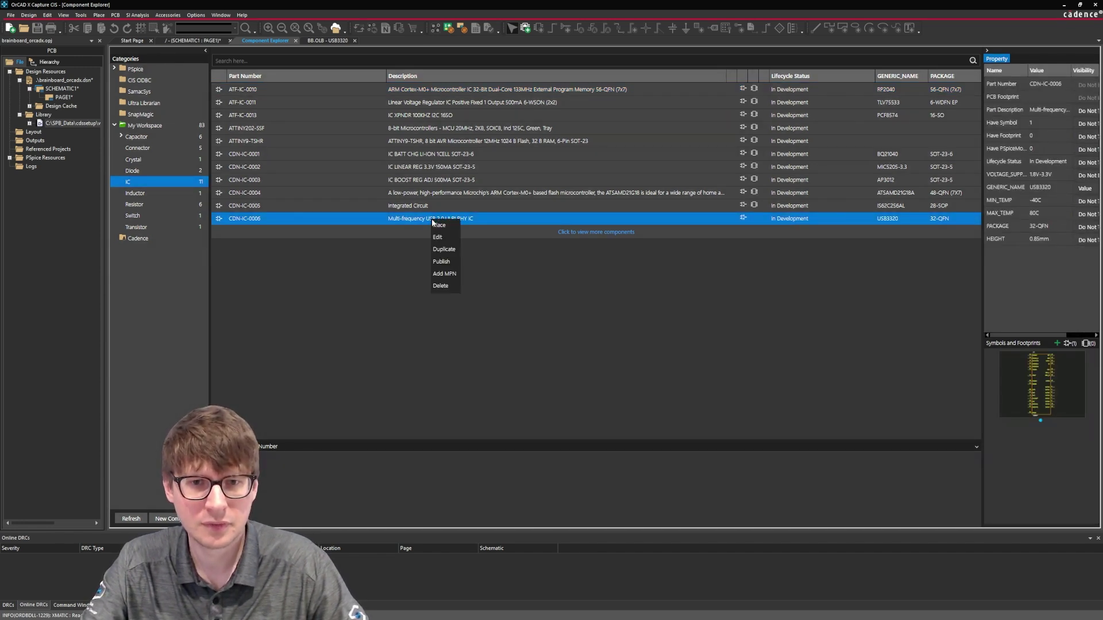
click(442, 227)
click(396, 144)
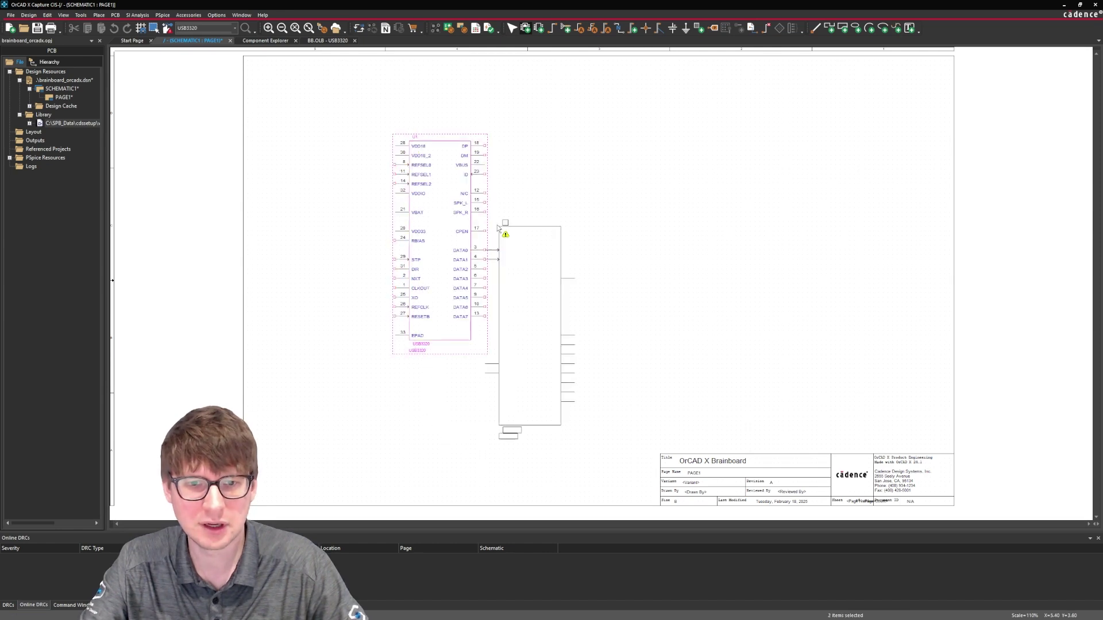
key(Escape)
click(548, 239)
ctrl+scroll(608, 327, up, 2)
middle_click(594, 284)
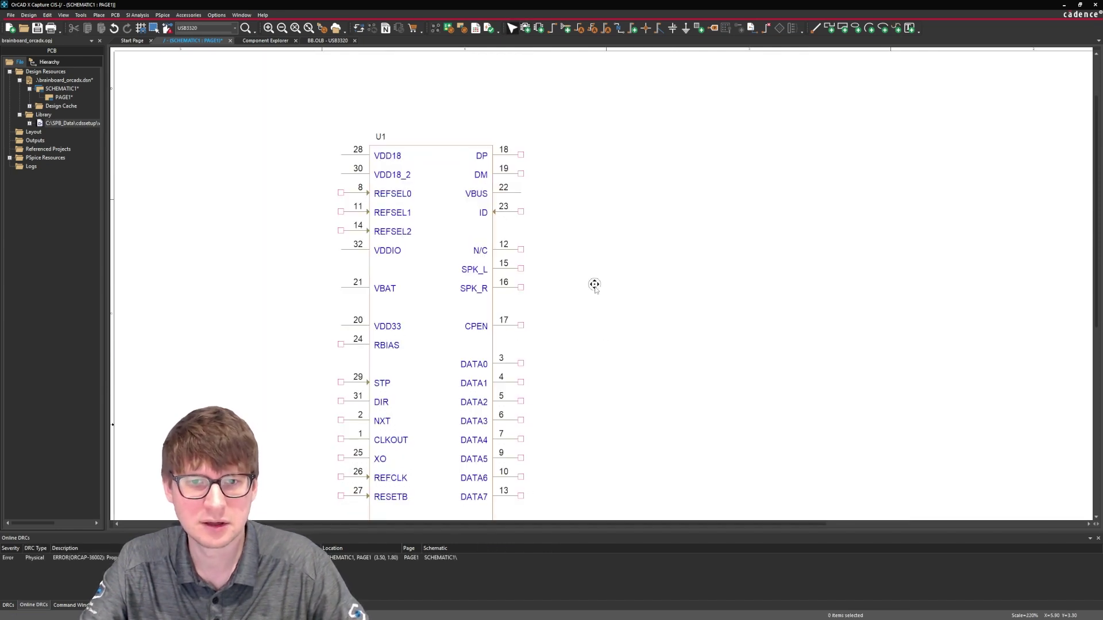
middle_click(601, 342)
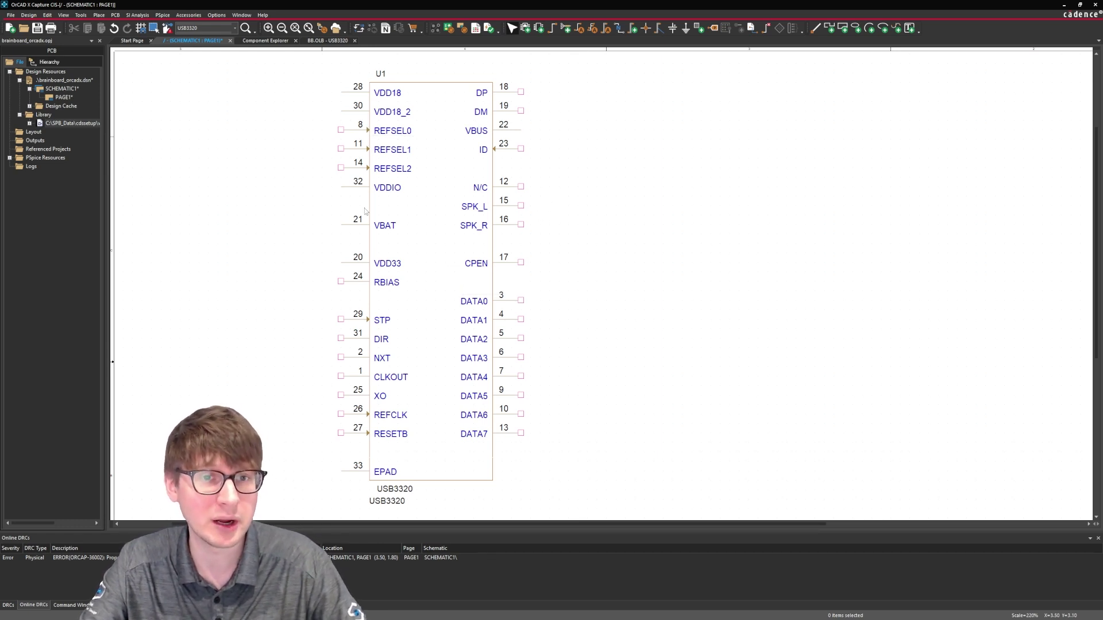
click(356, 132)
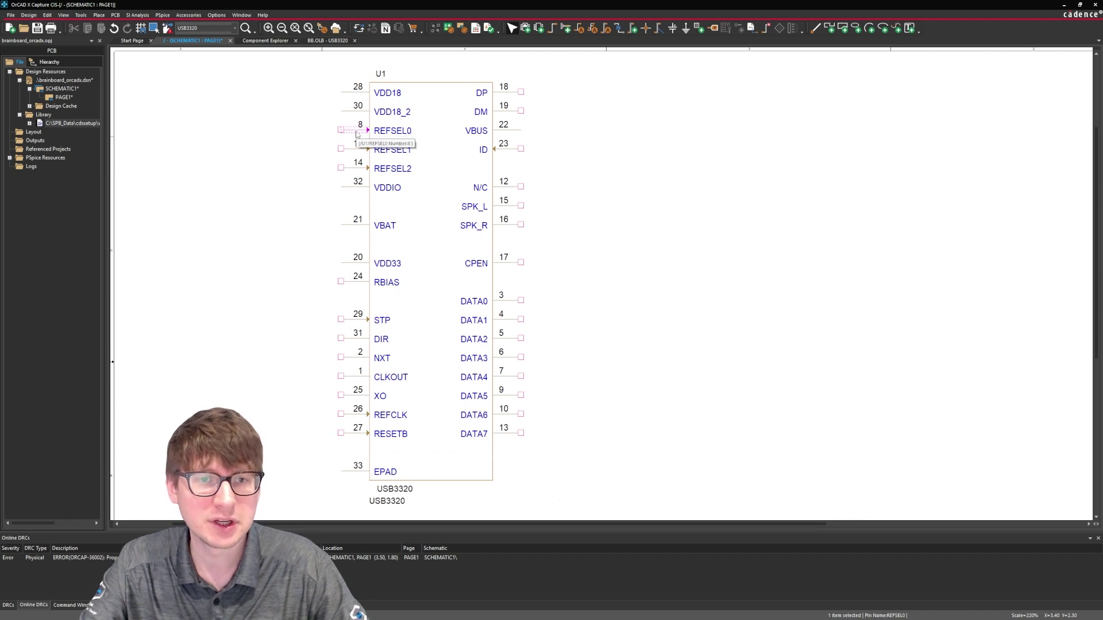
click(299, 144)
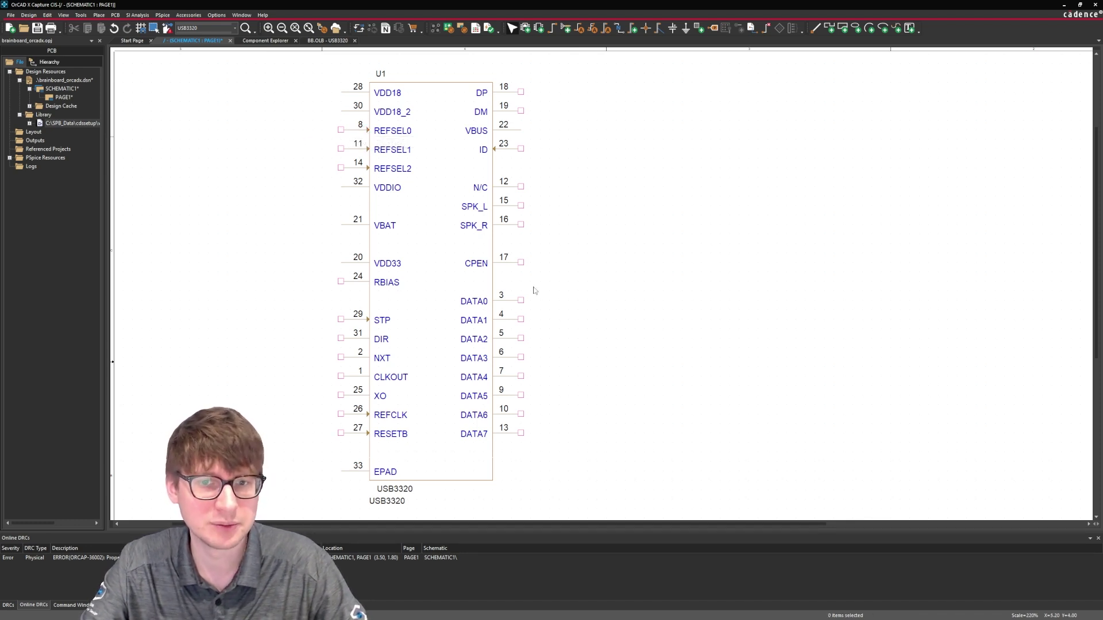
double_click(513, 264)
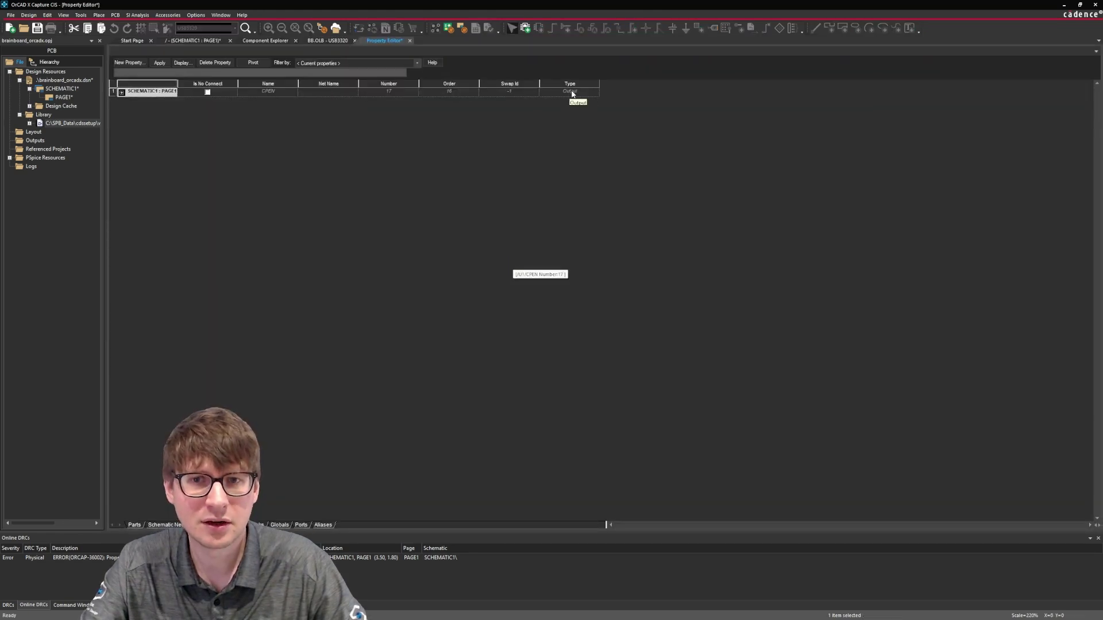
click(409, 41)
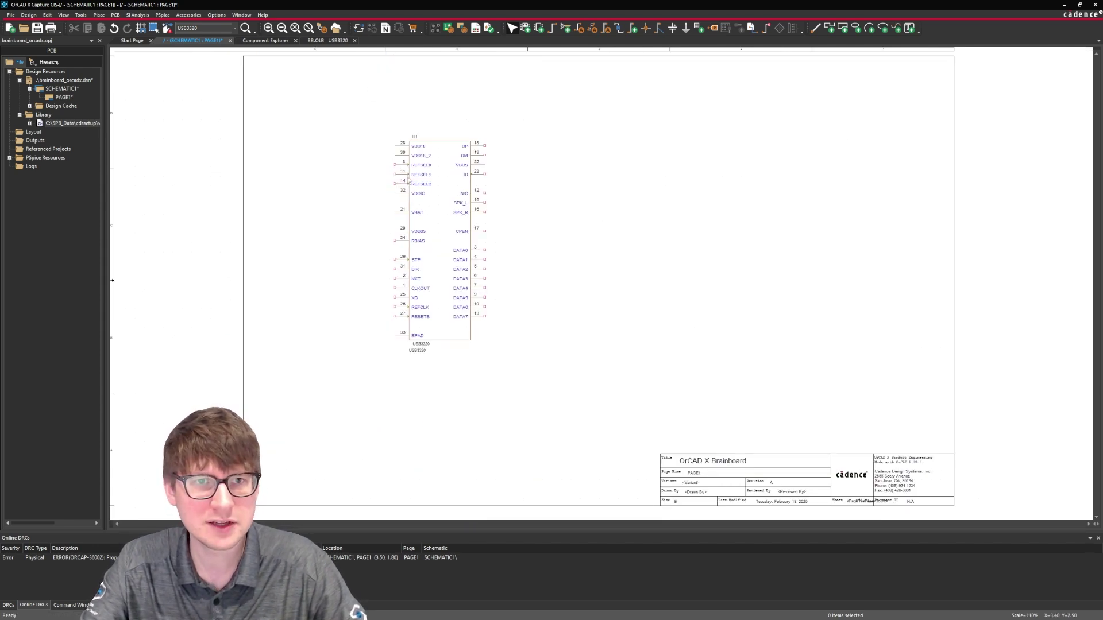
ctrl+scroll(409, 180, up, 1)
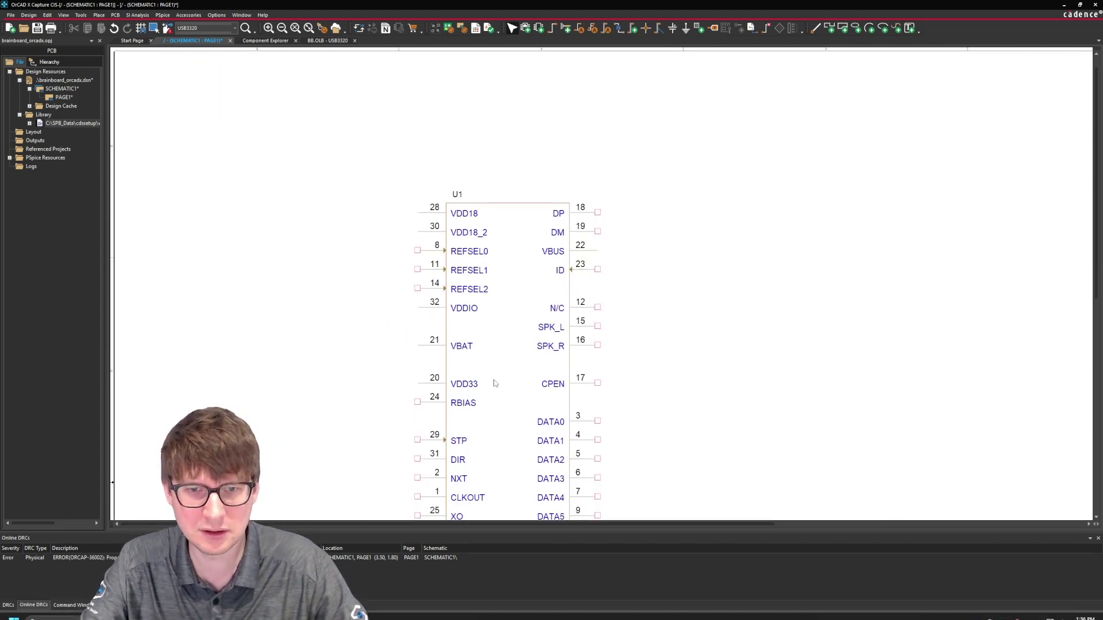
scroll(492, 356, down, 3)
click(474, 402)
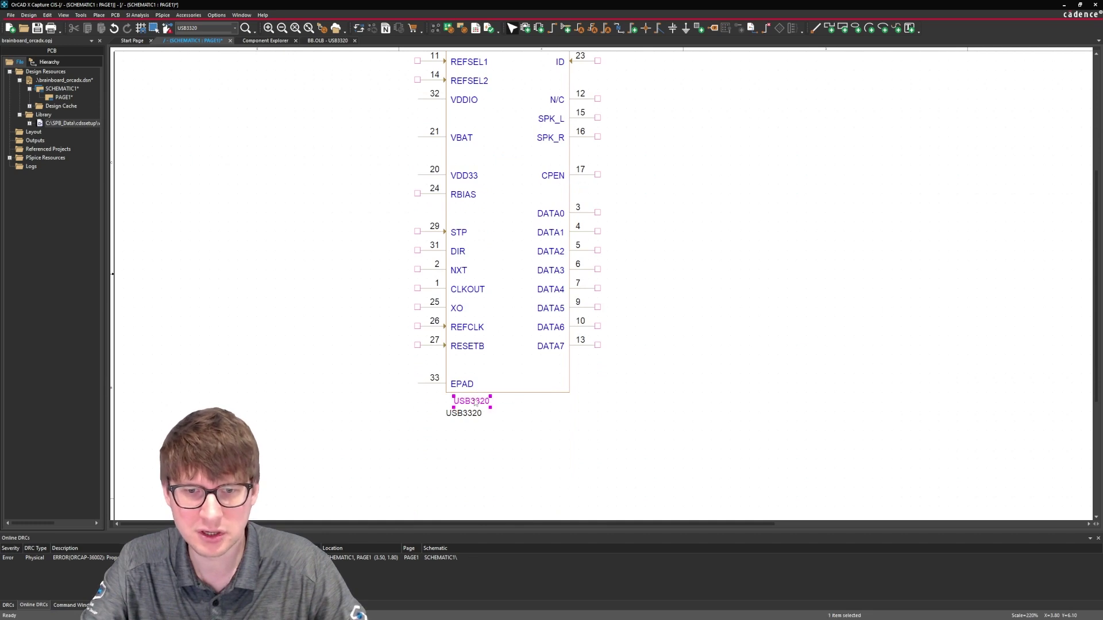
click(470, 415)
click(543, 409)
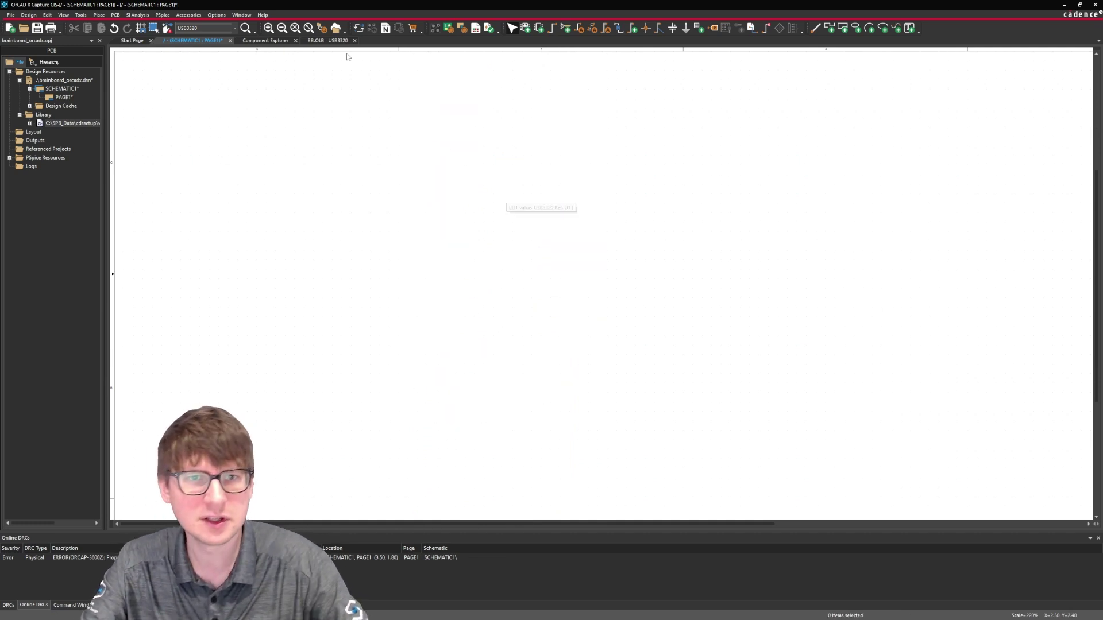
In Component Explorer, set CDN-IC-0006's GENERIC_NAME property visibility to Do Not Display
click(327, 40)
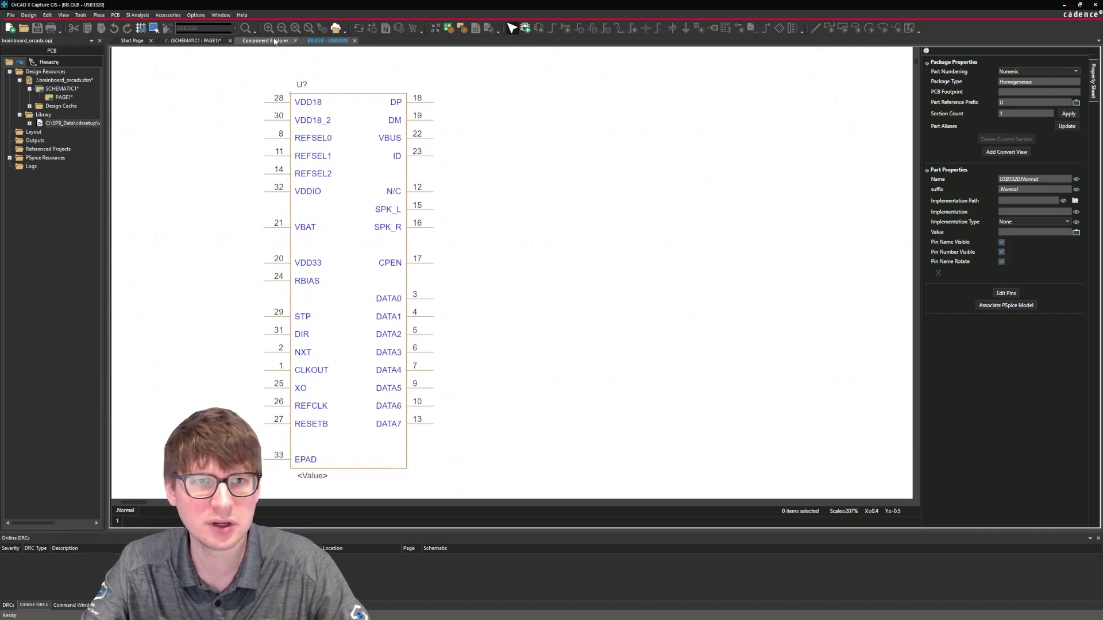
click(270, 40)
drag(982, 249, 908, 248)
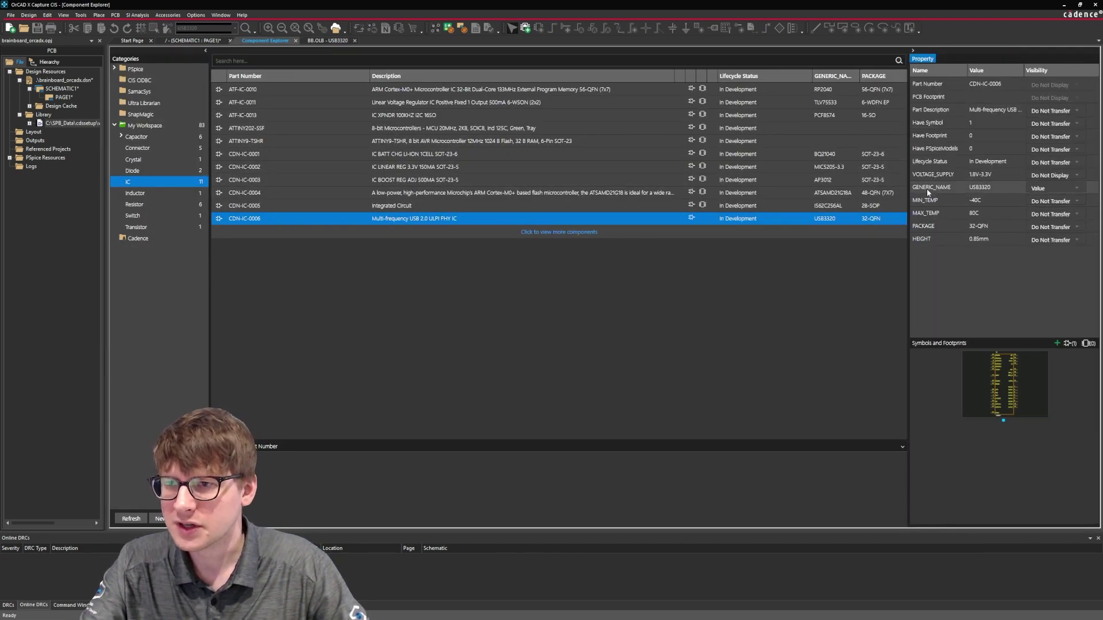
click(1034, 189)
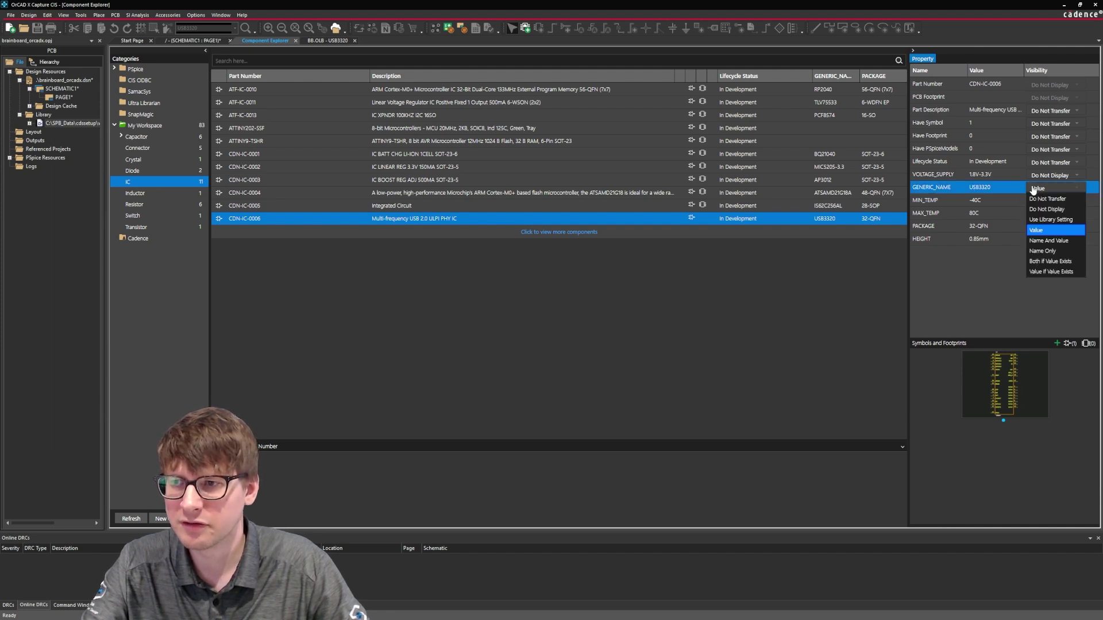
click(1061, 210)
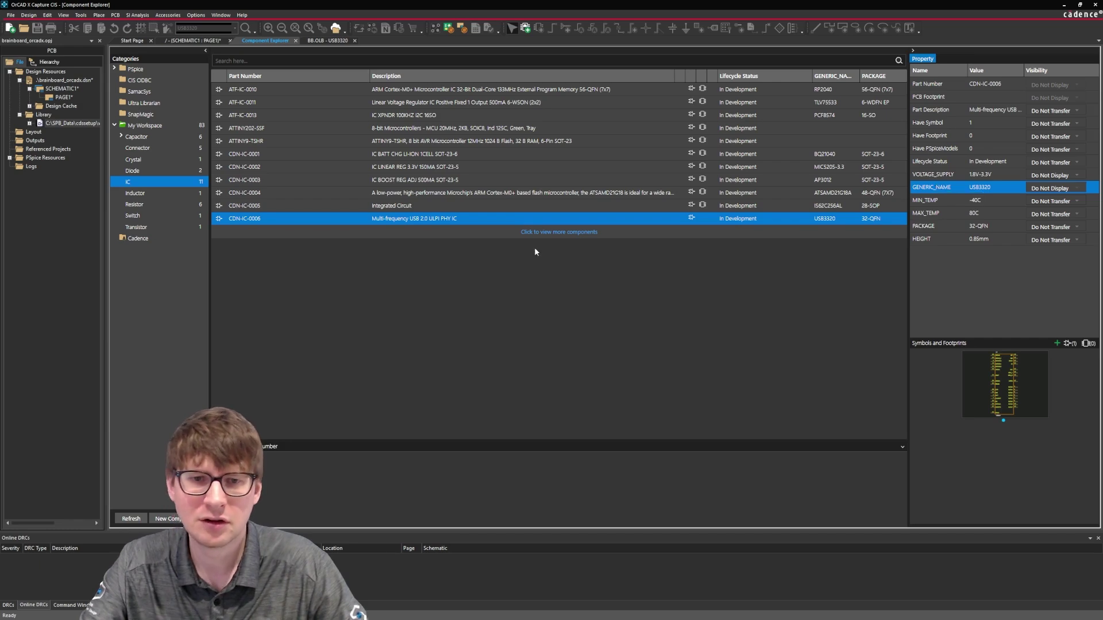
Place CDN-IC-0006 as part U1 on the schematic page, showing only its USB3320 label
right_click(386, 218)
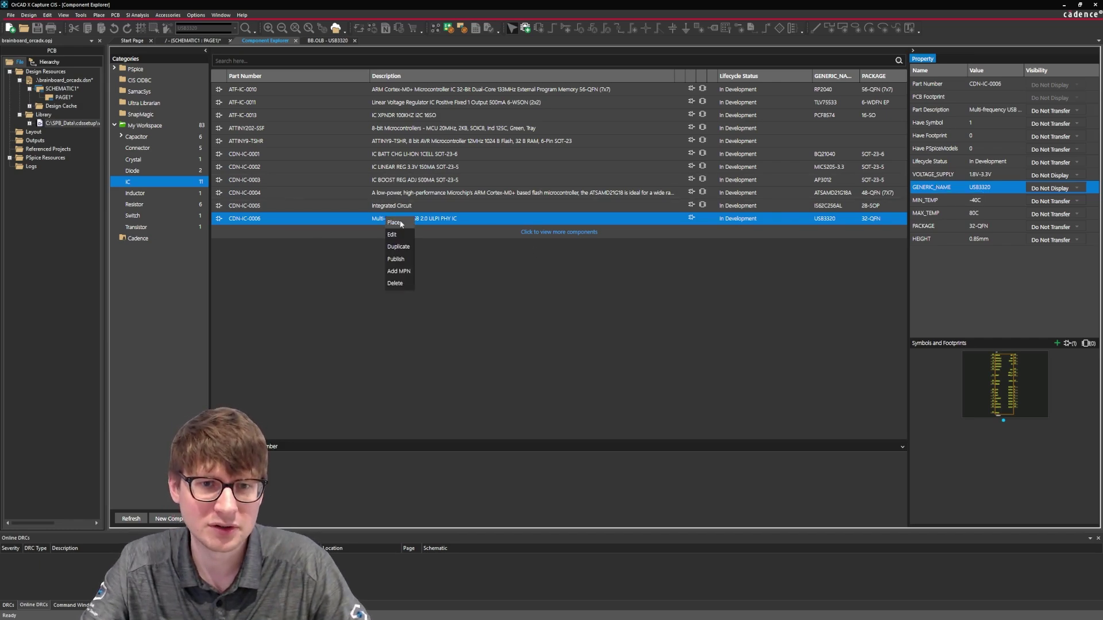
click(401, 222)
click(369, 166)
key(Escape)
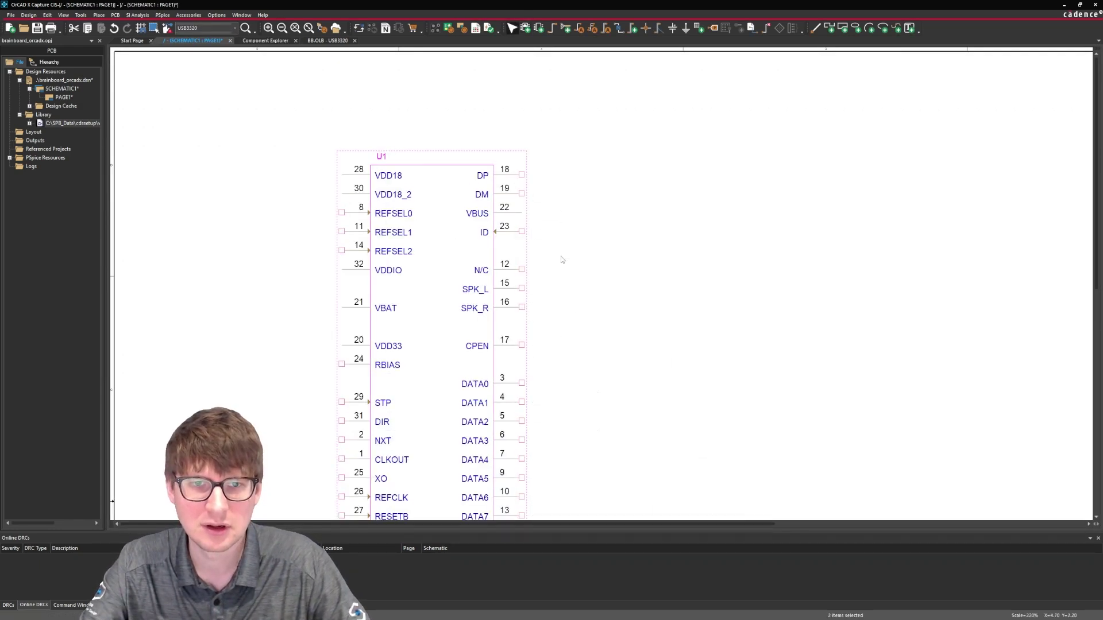
scroll(560, 256, down, 2)
click(570, 234)
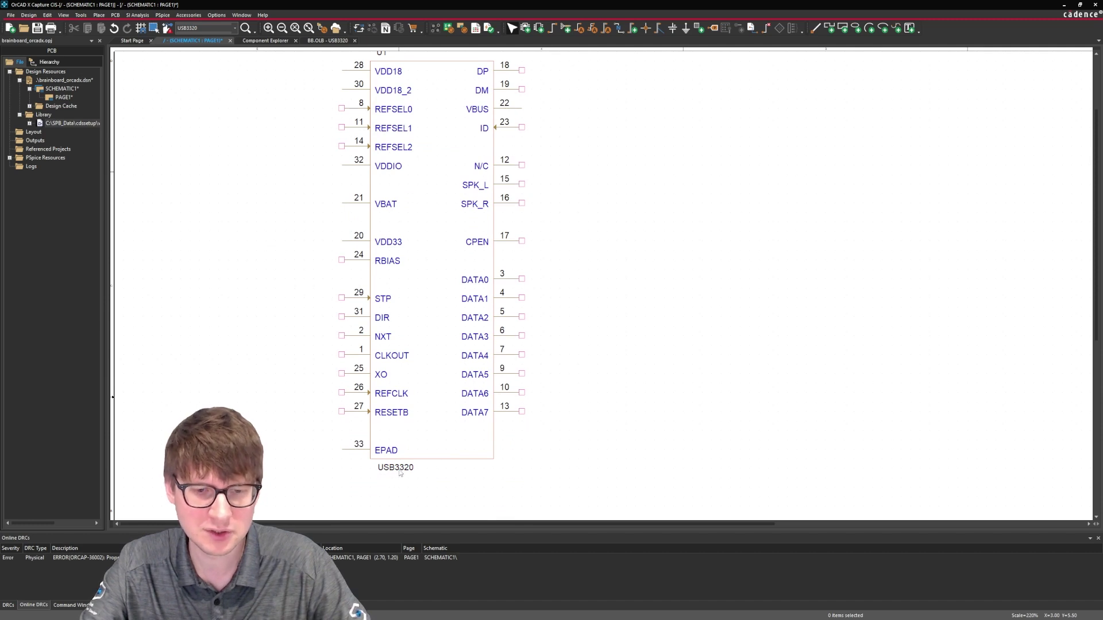
ctrl+scroll(562, 357, down, 1)
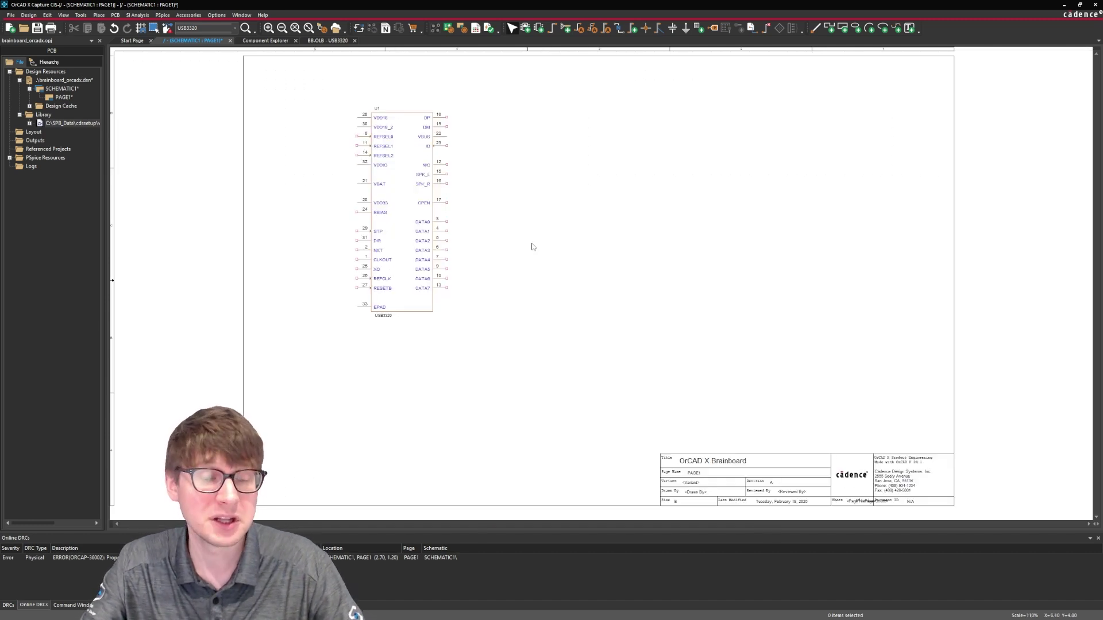